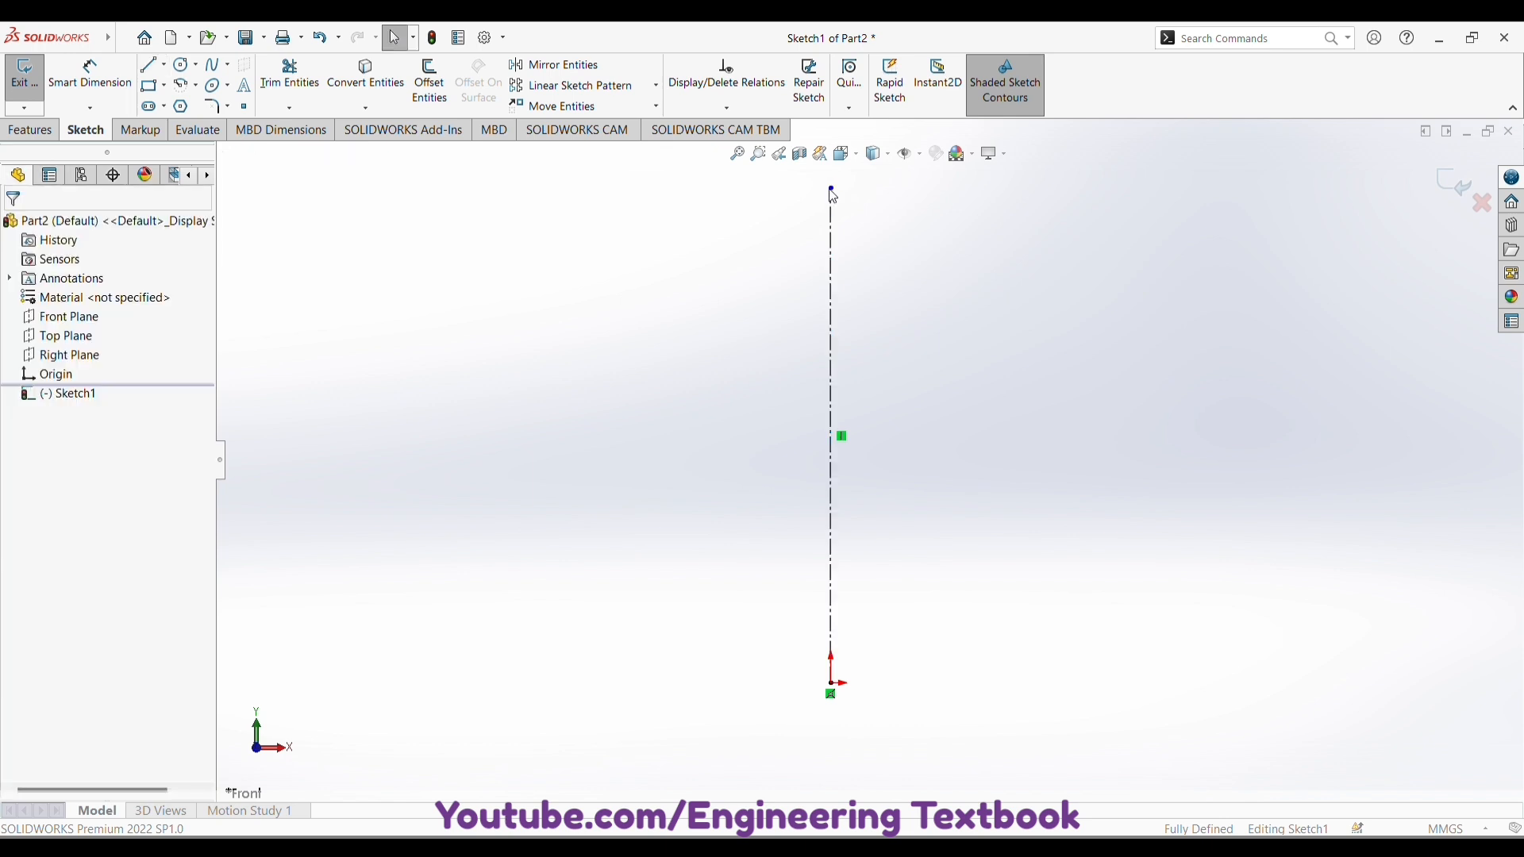
- Sketch an open stepped profile beside the vertical centerline: short inner edge, base about 47 mm wide, inward-sloping side, and a narrow top collar
{"action": "key", "text": "Return"}
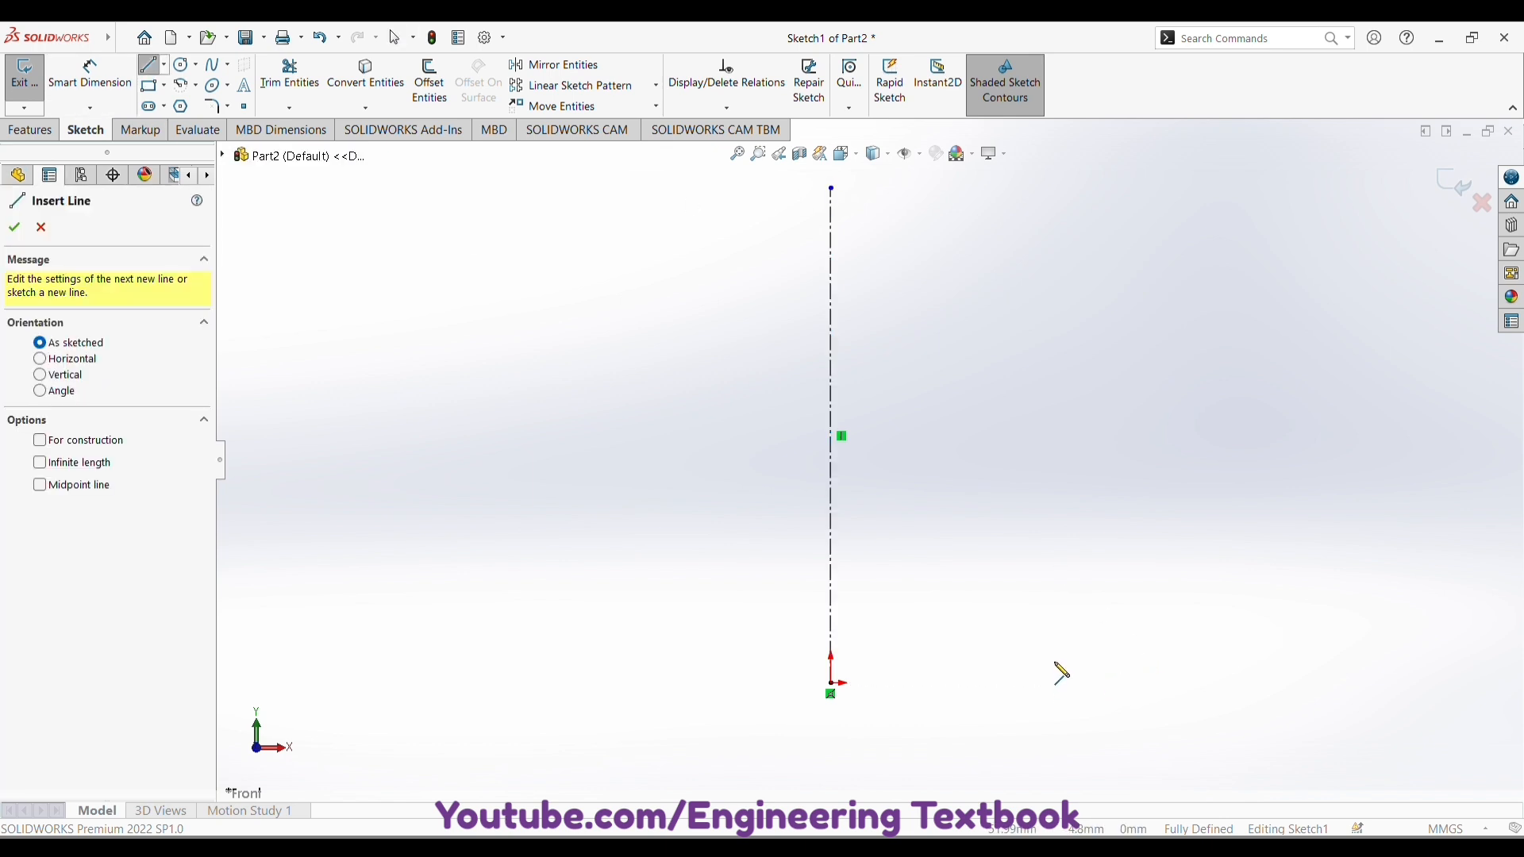
{"action": "left_click", "coordinate": [1054, 650]}
{"action": "left_click", "coordinate": [1052, 683]}
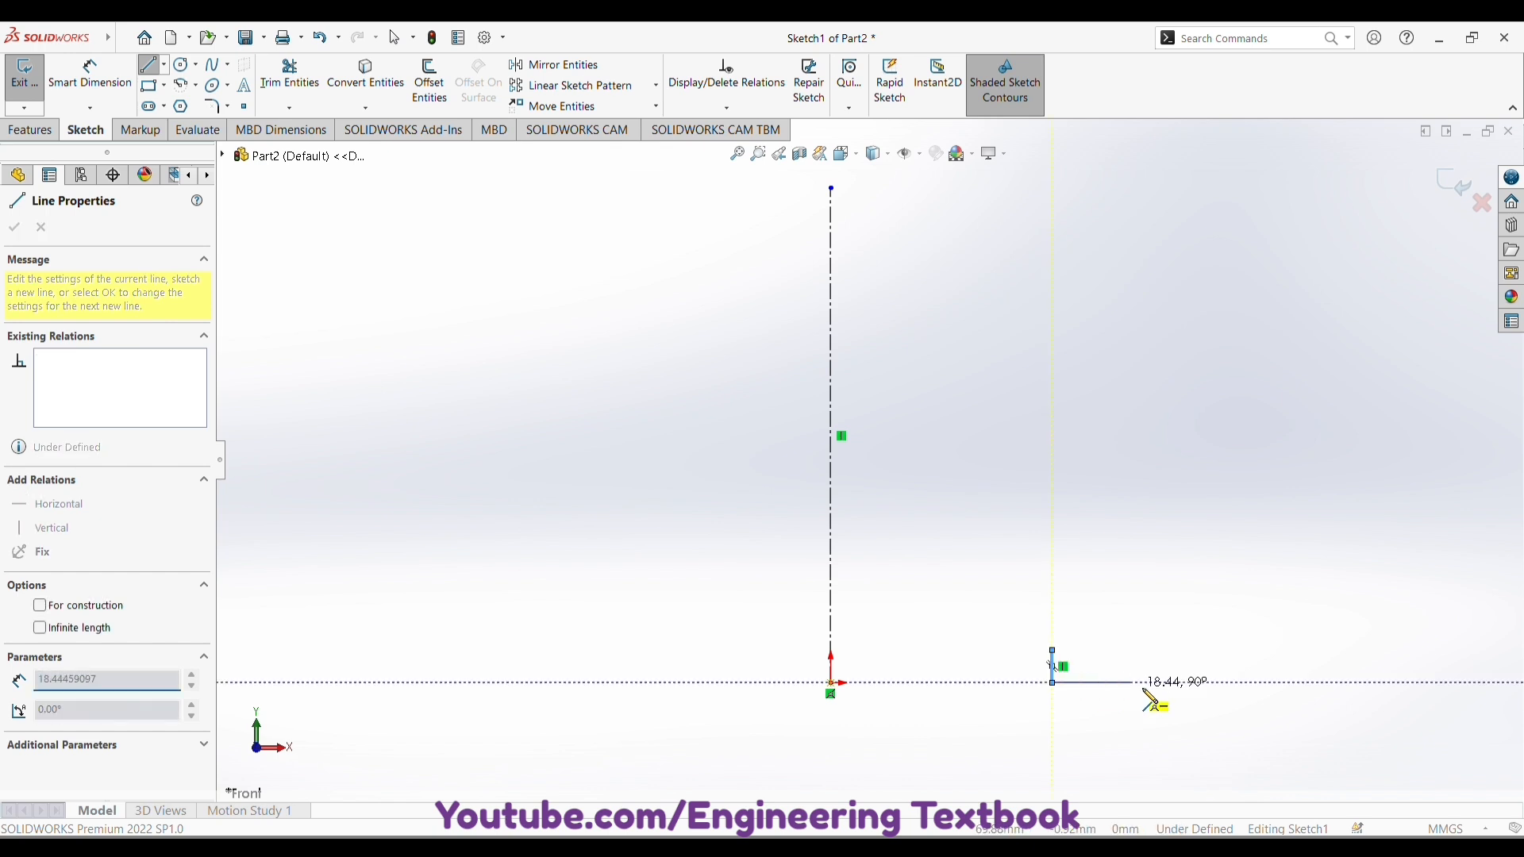
{"action": "left_click", "coordinate": [1256, 684]}
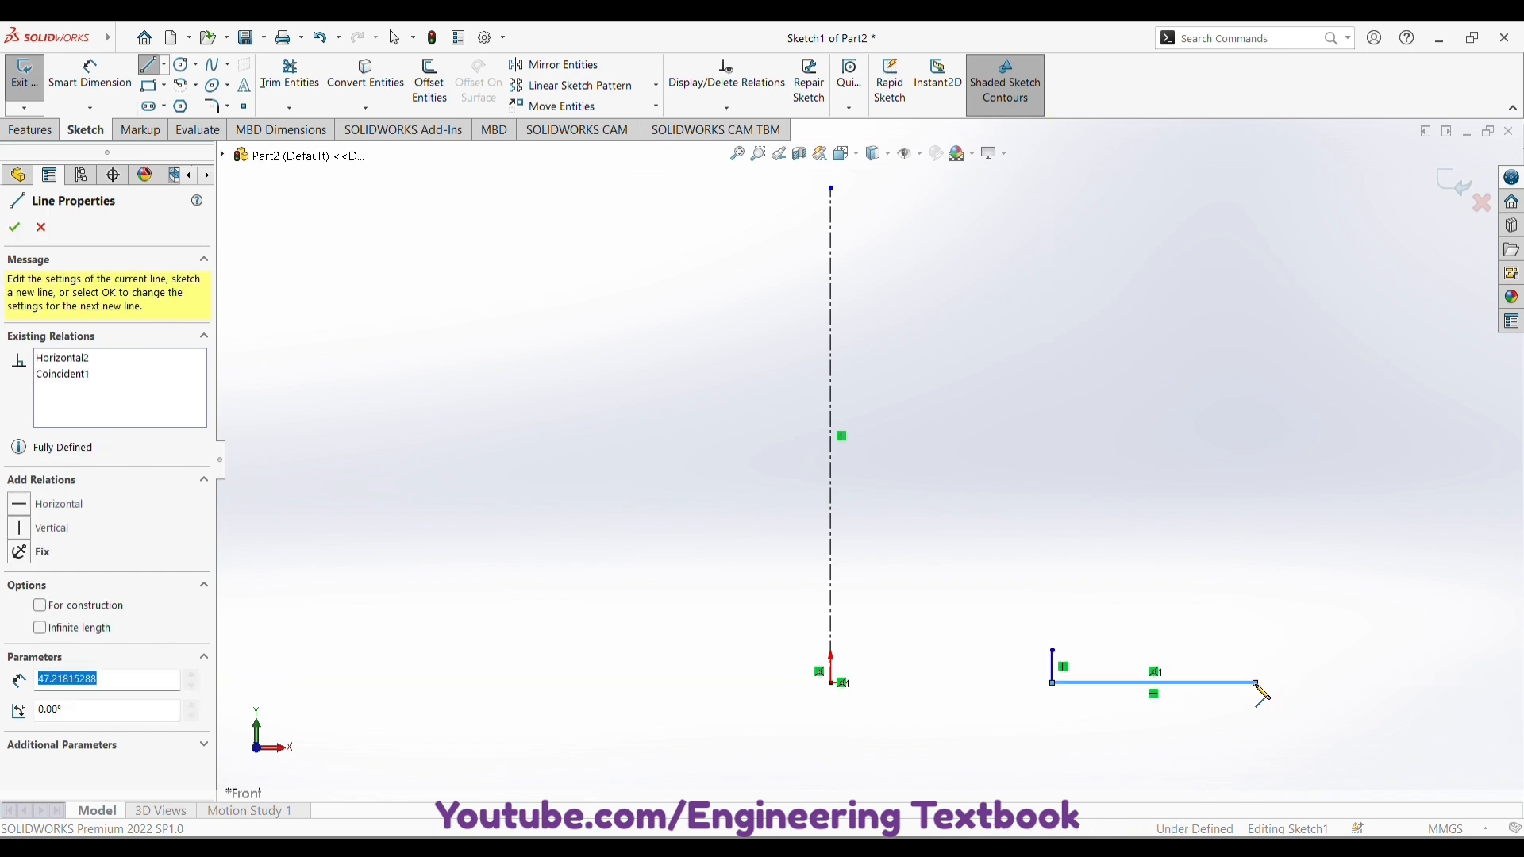
{"action": "left_click", "coordinate": [1255, 576]}
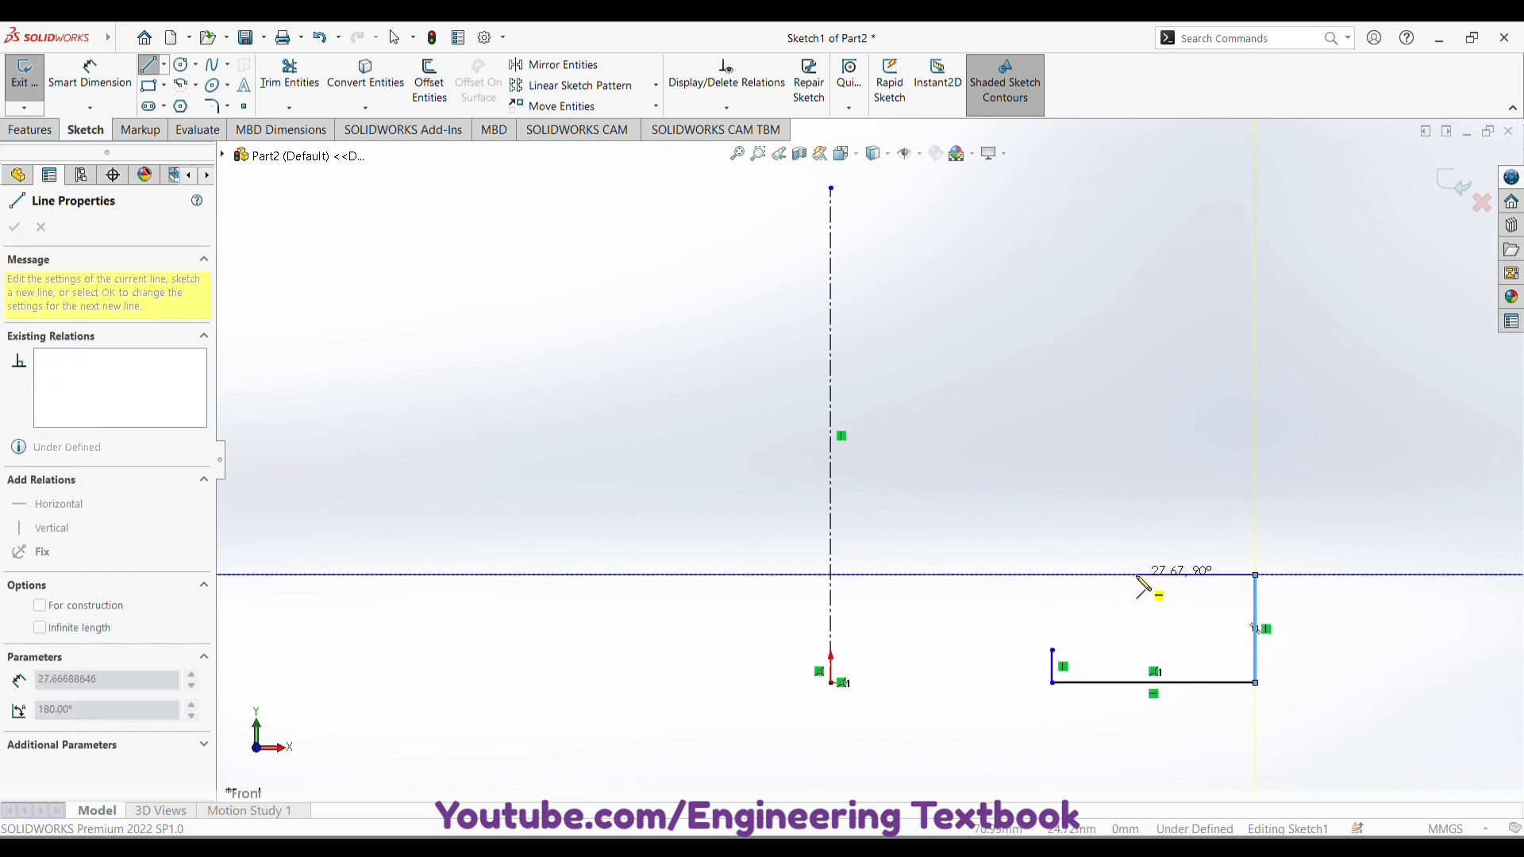
{"action": "left_click", "coordinate": [1137, 575]}
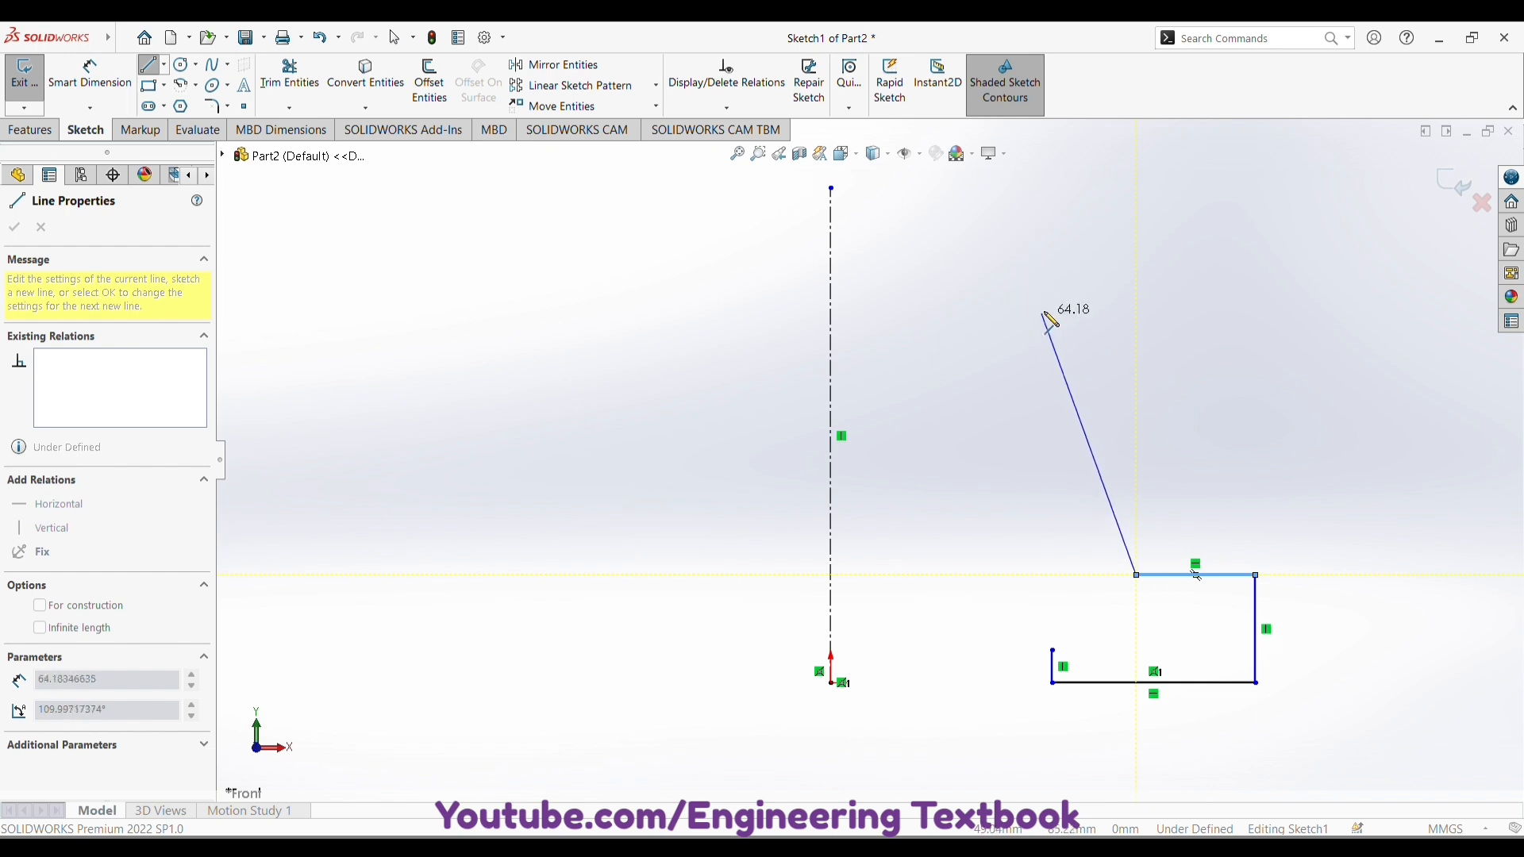
{"action": "left_click", "coordinate": [1044, 288]}
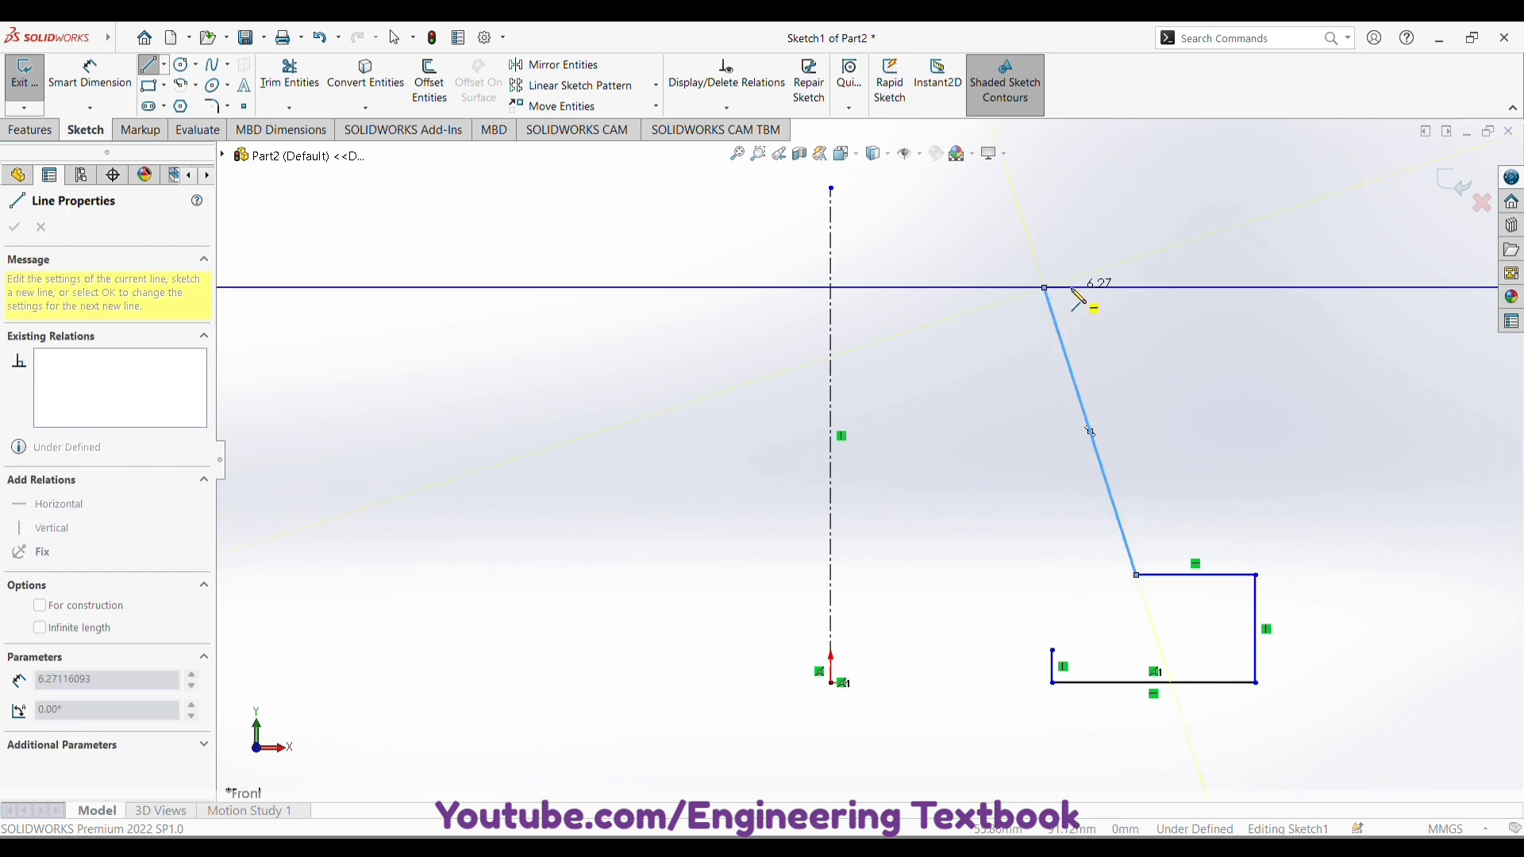
{"action": "left_click", "coordinate": [1073, 189]}
{"action": "left_click", "coordinate": [1005, 189]}
{"action": "key", "text": "Escape"}
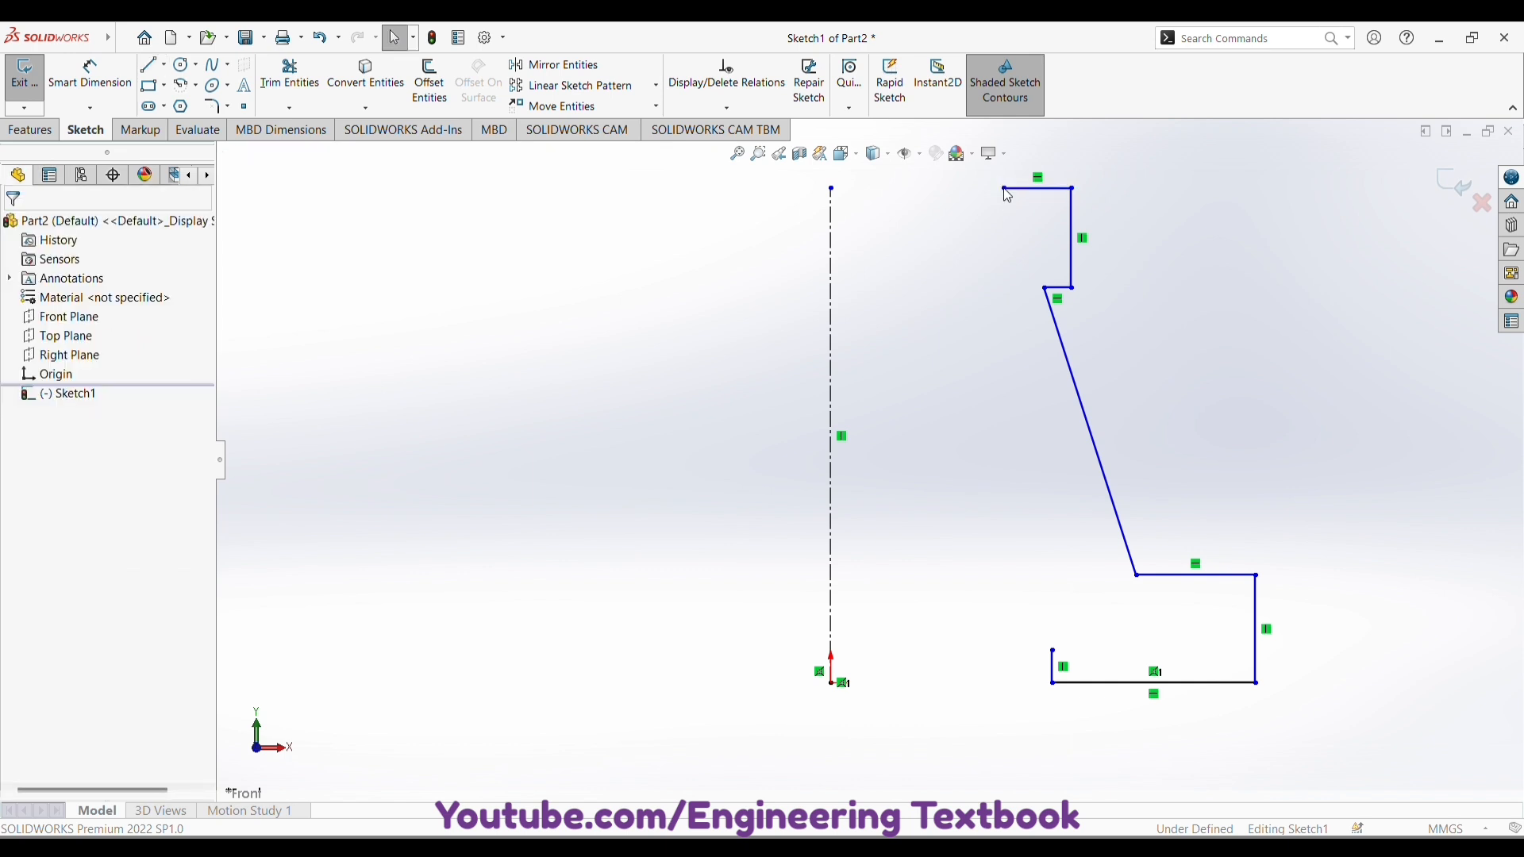
- Dimension the distance from the centerline to the base's outer lower corner as 70 mm
{"action": "left_click", "coordinate": [89, 76]}
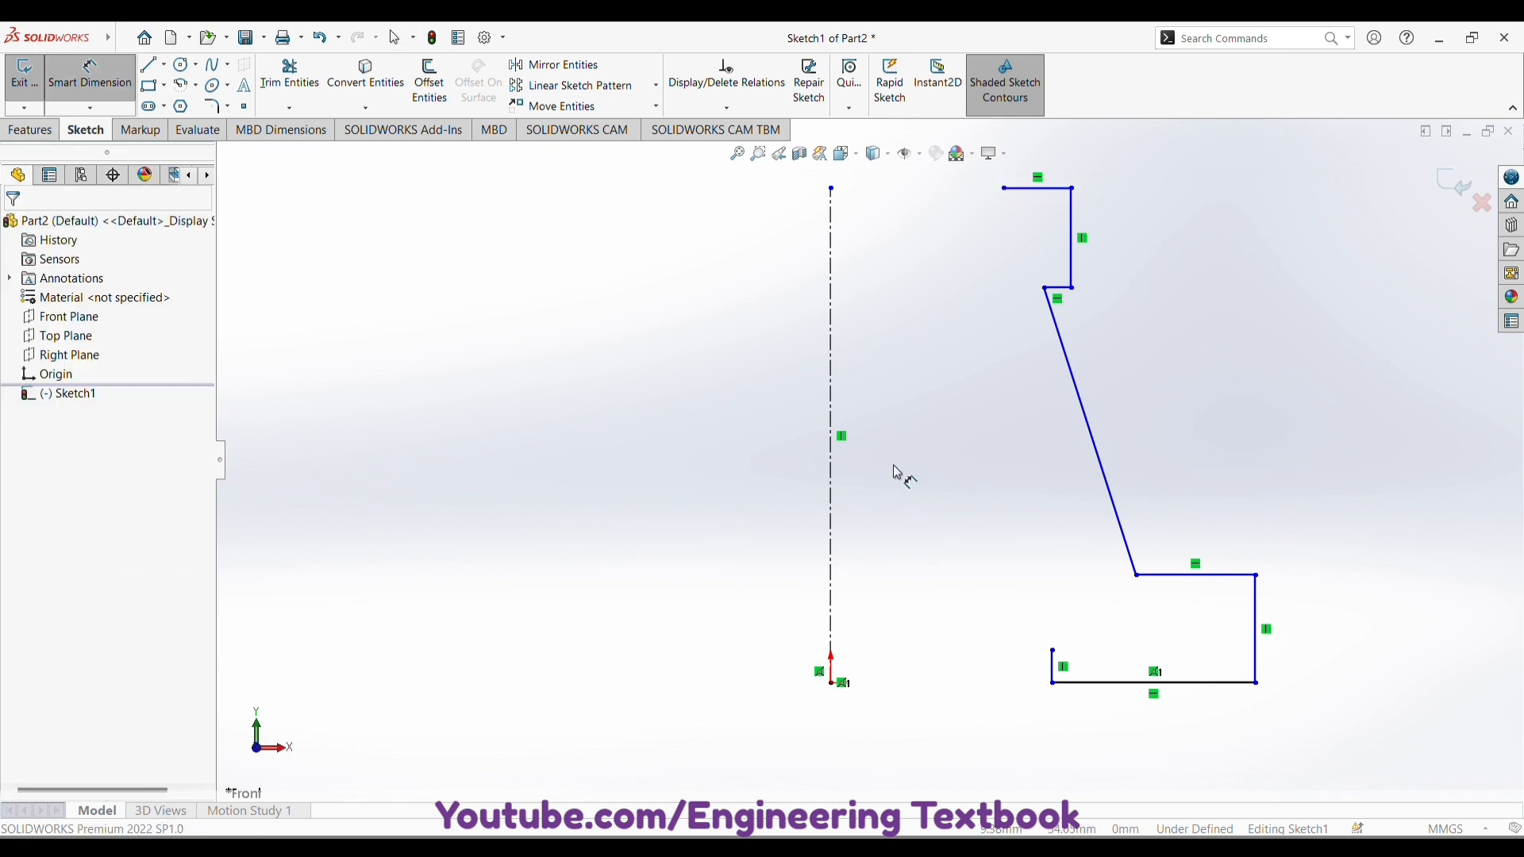
{"action": "left_click", "coordinate": [1256, 683]}
{"action": "left_click", "coordinate": [831, 659]}
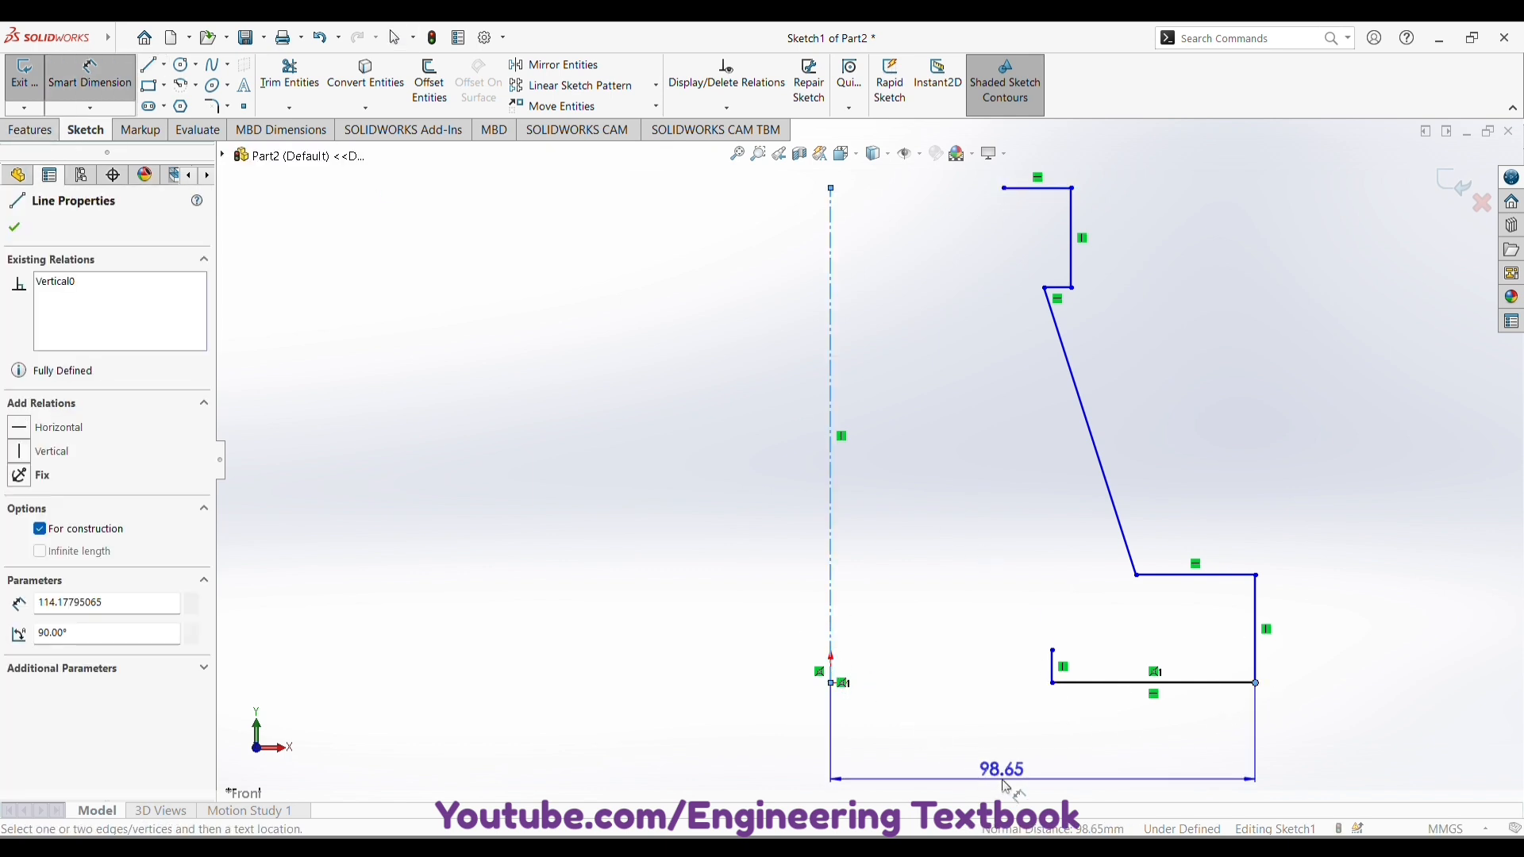
{"action": "left_click", "coordinate": [1006, 786]}
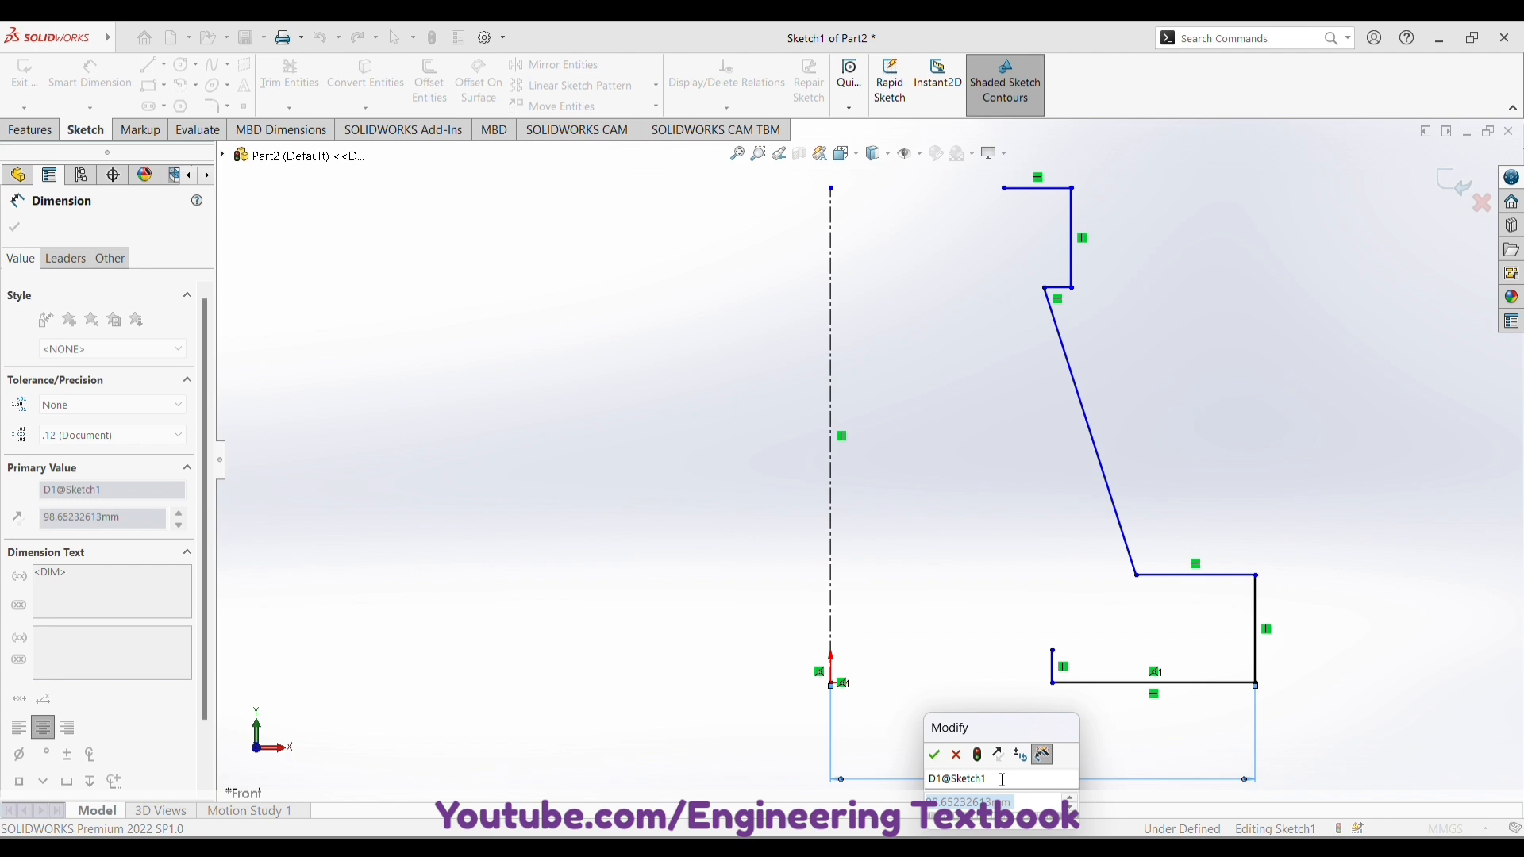
{"action": "type", "text": "70"}
{"action": "key", "text": "Return"}
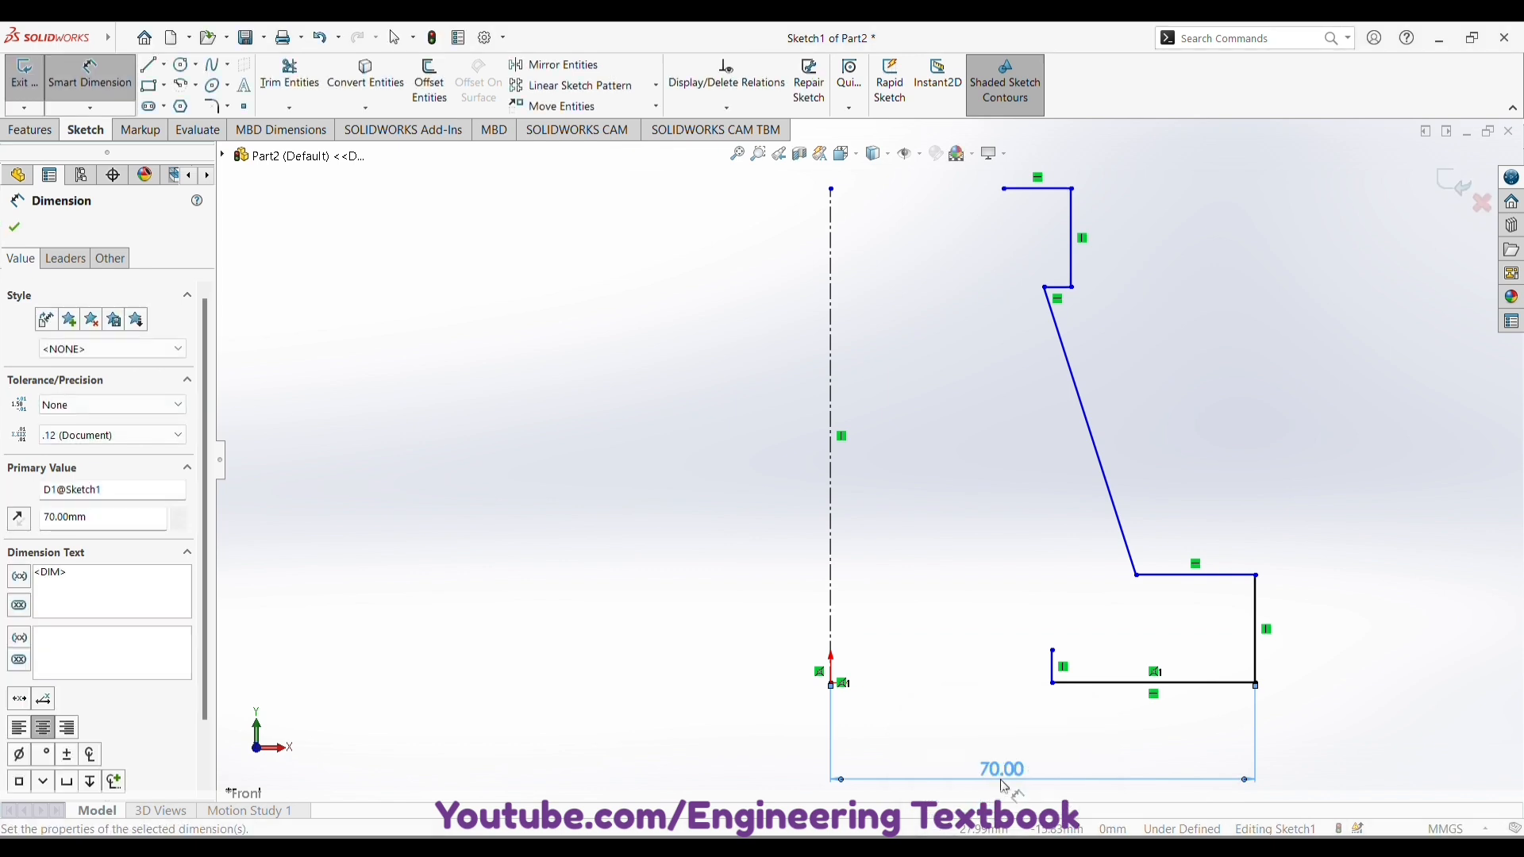
- Dimension the distance from the centerline to the base's inner lower corner as 60 mm
{"action": "left_click", "coordinate": [1052, 683]}
{"action": "left_click", "coordinate": [831, 663]}
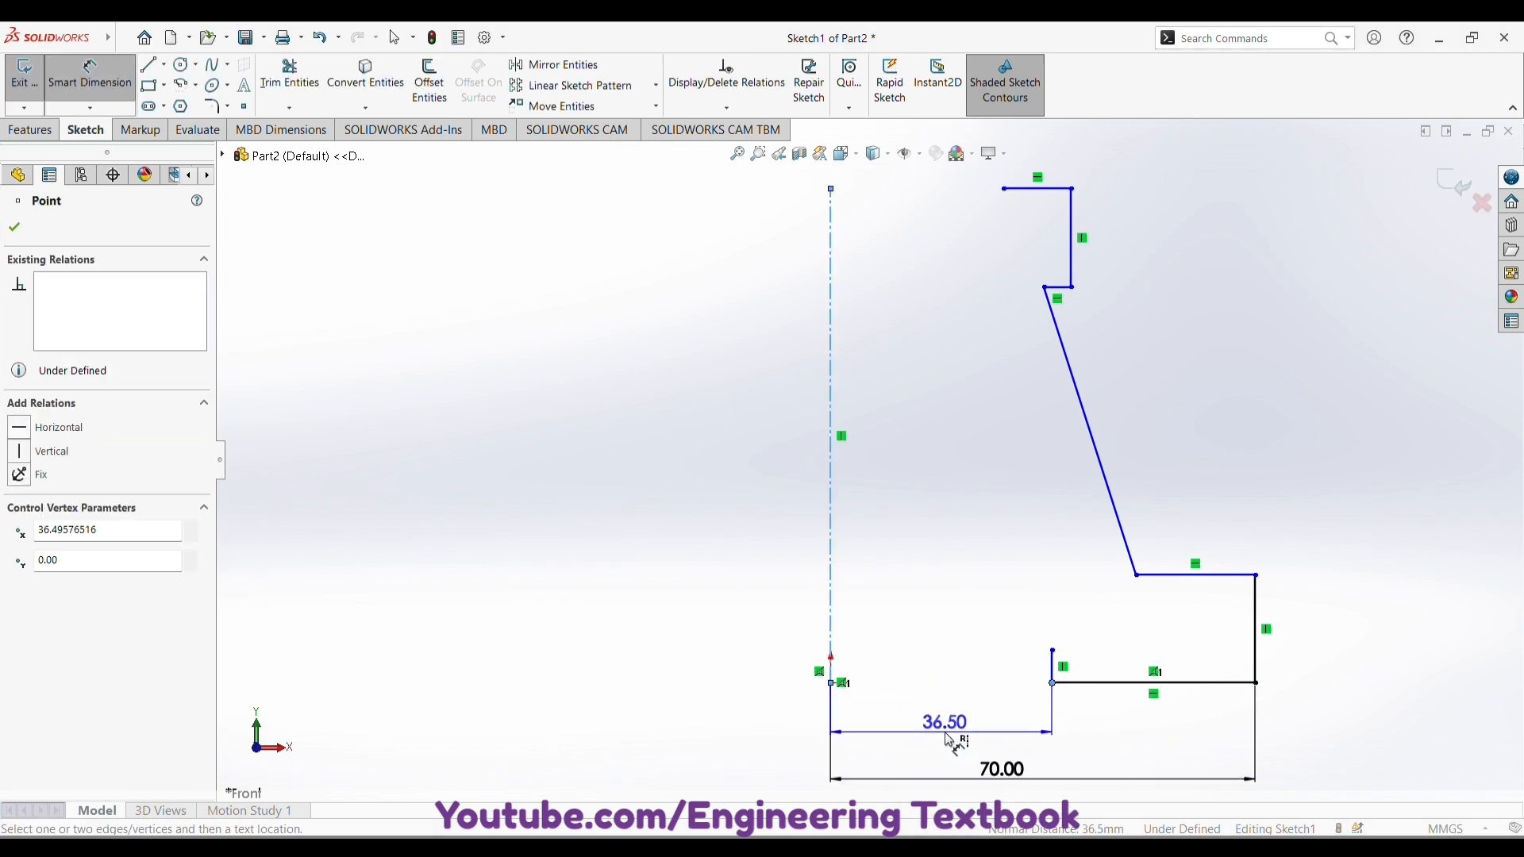
{"action": "left_click", "coordinate": [949, 741]}
{"action": "type", "text": "60"}
{"action": "key", "text": "Return"}
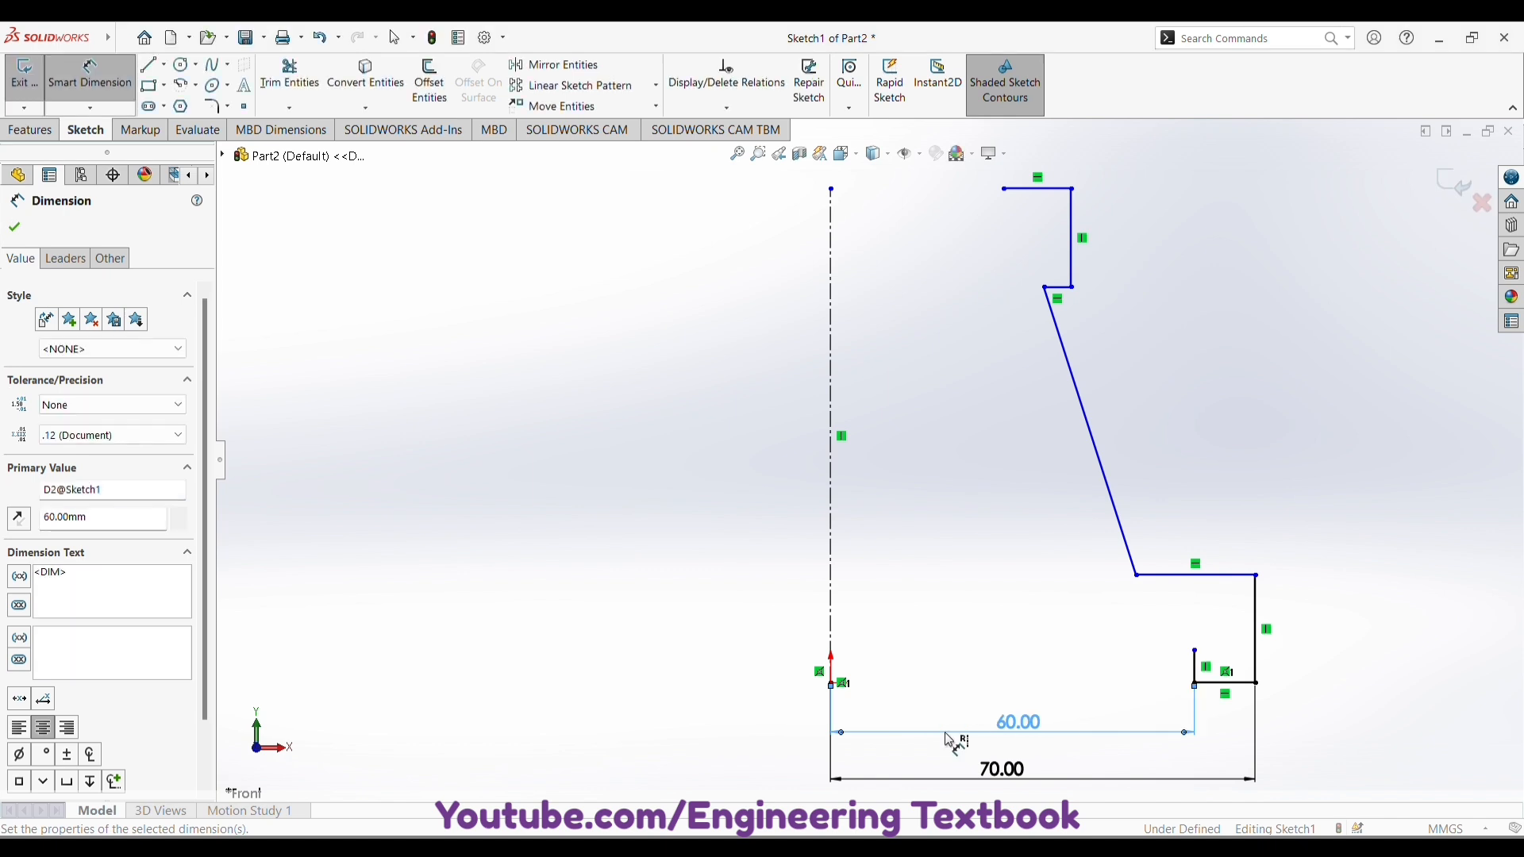
- Set the length of the short inner vertical line at the base to 3 mm
{"action": "left_click", "coordinate": [1195, 672]}
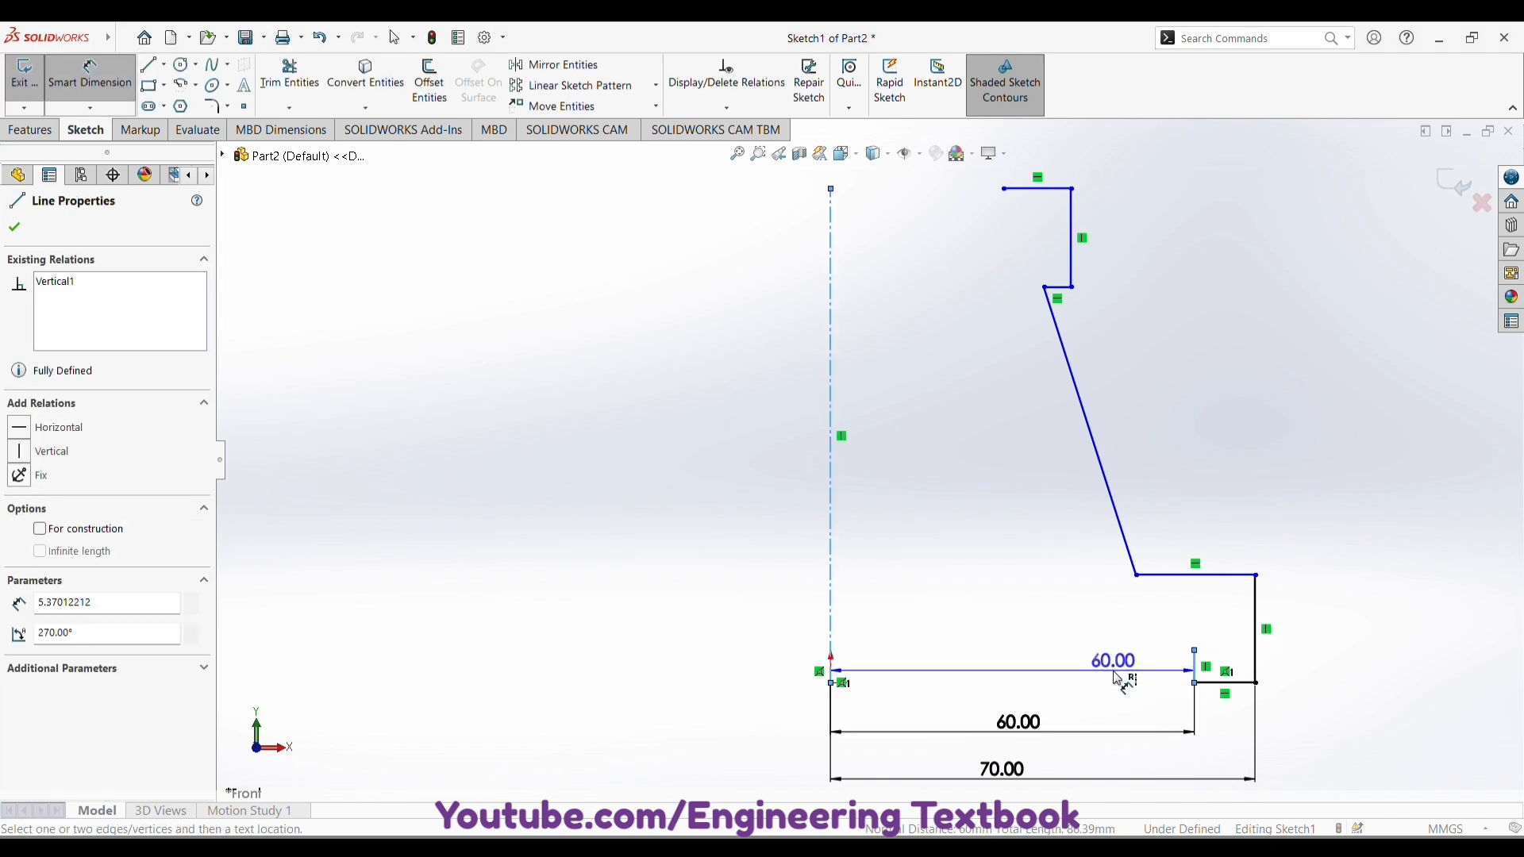
{"action": "left_click", "coordinate": [1135, 686]}
{"action": "type", "text": "3"}
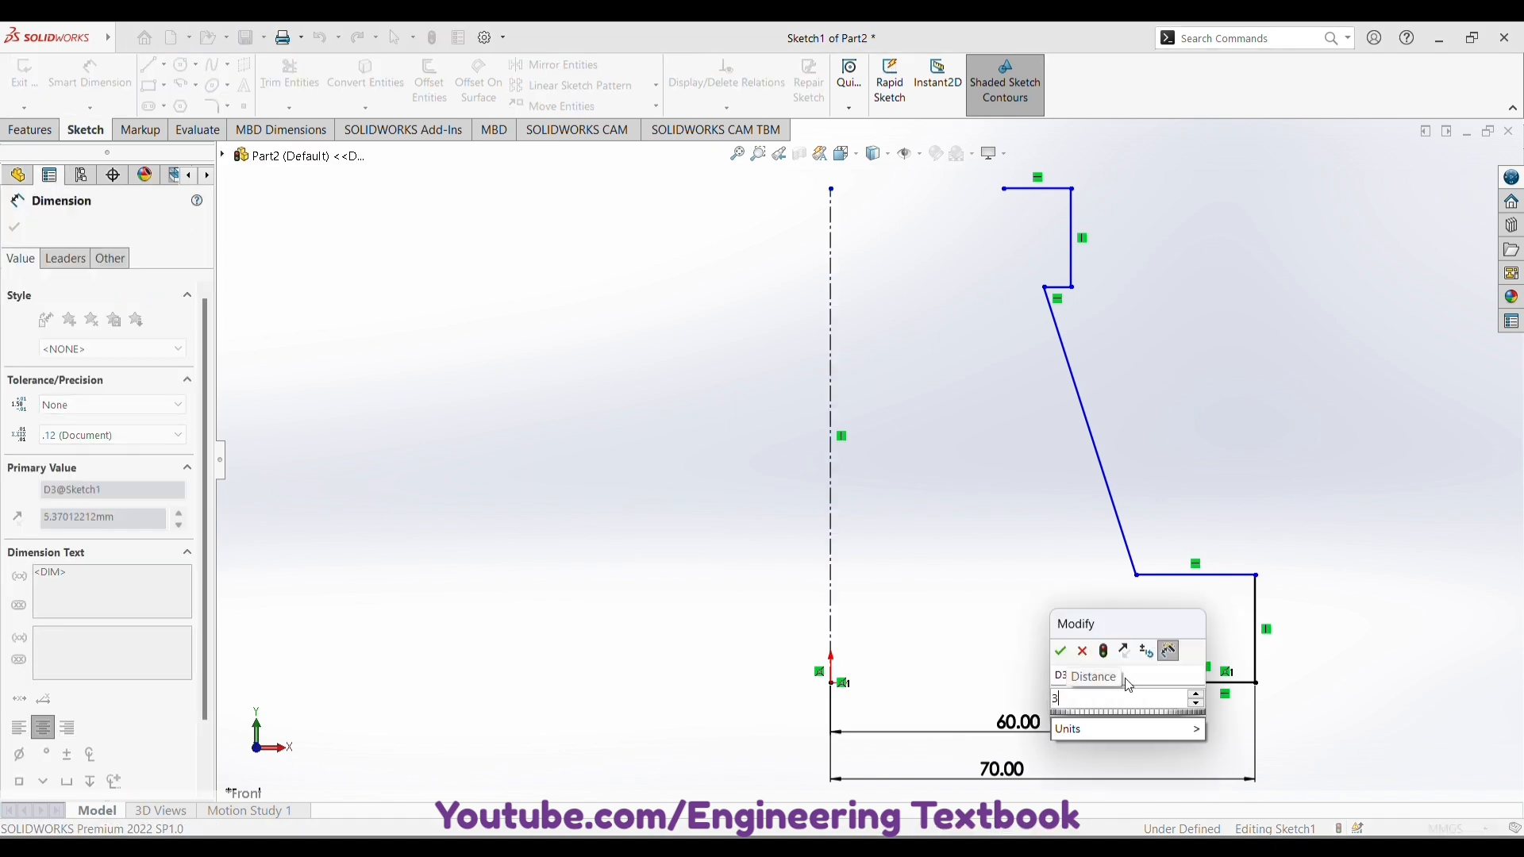
{"action": "key", "text": "Return"}
- Dimension the outer vertical edge of the base flange as 20 mm
{"action": "left_click", "coordinate": [1296, 659]}
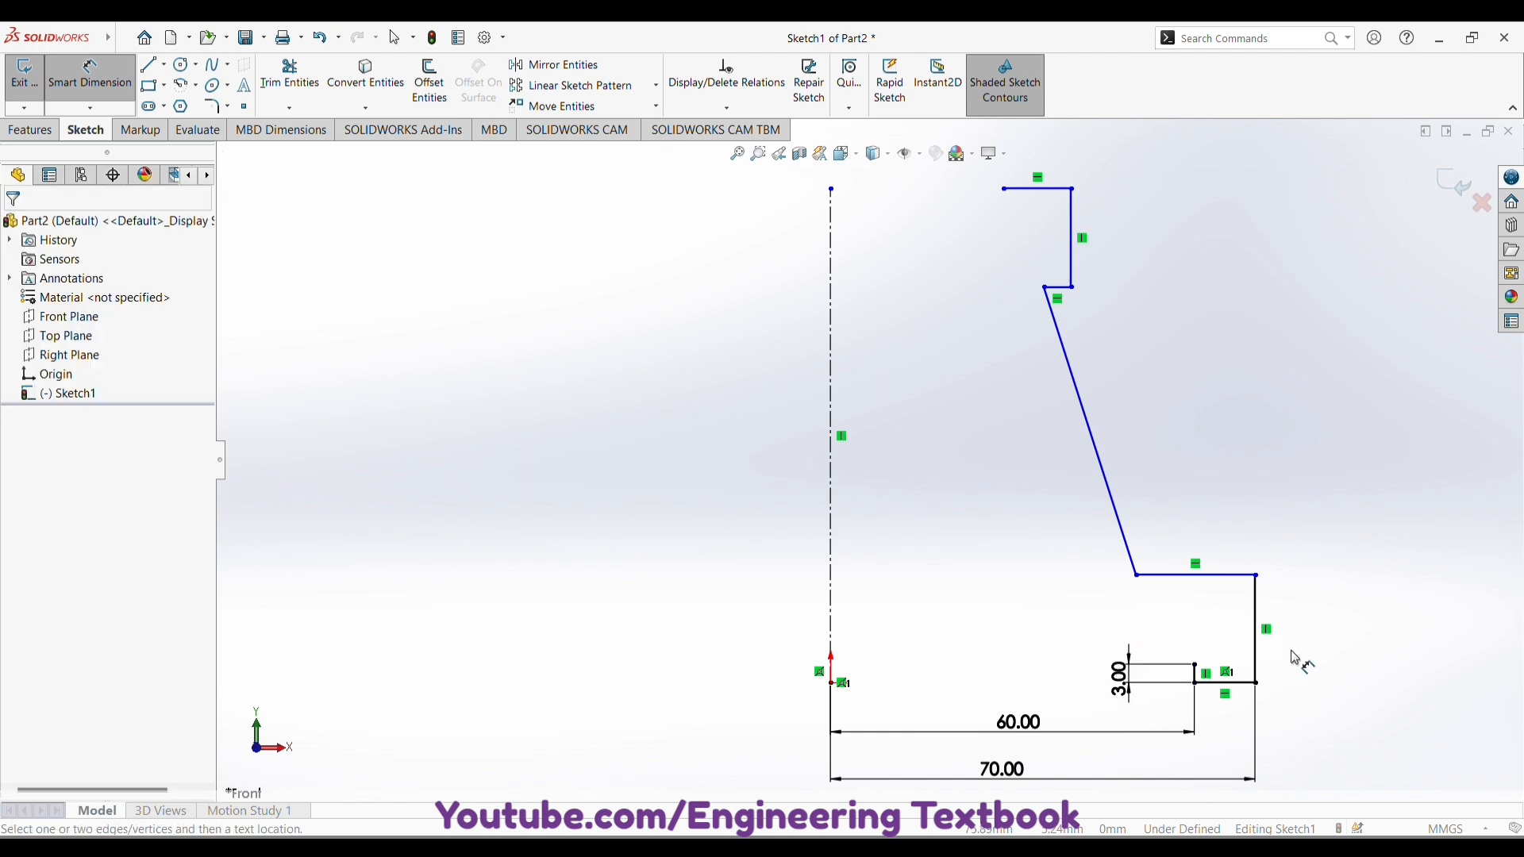
{"action": "left_click", "coordinate": [1257, 657]}
{"action": "left_click", "coordinate": [1294, 639]}
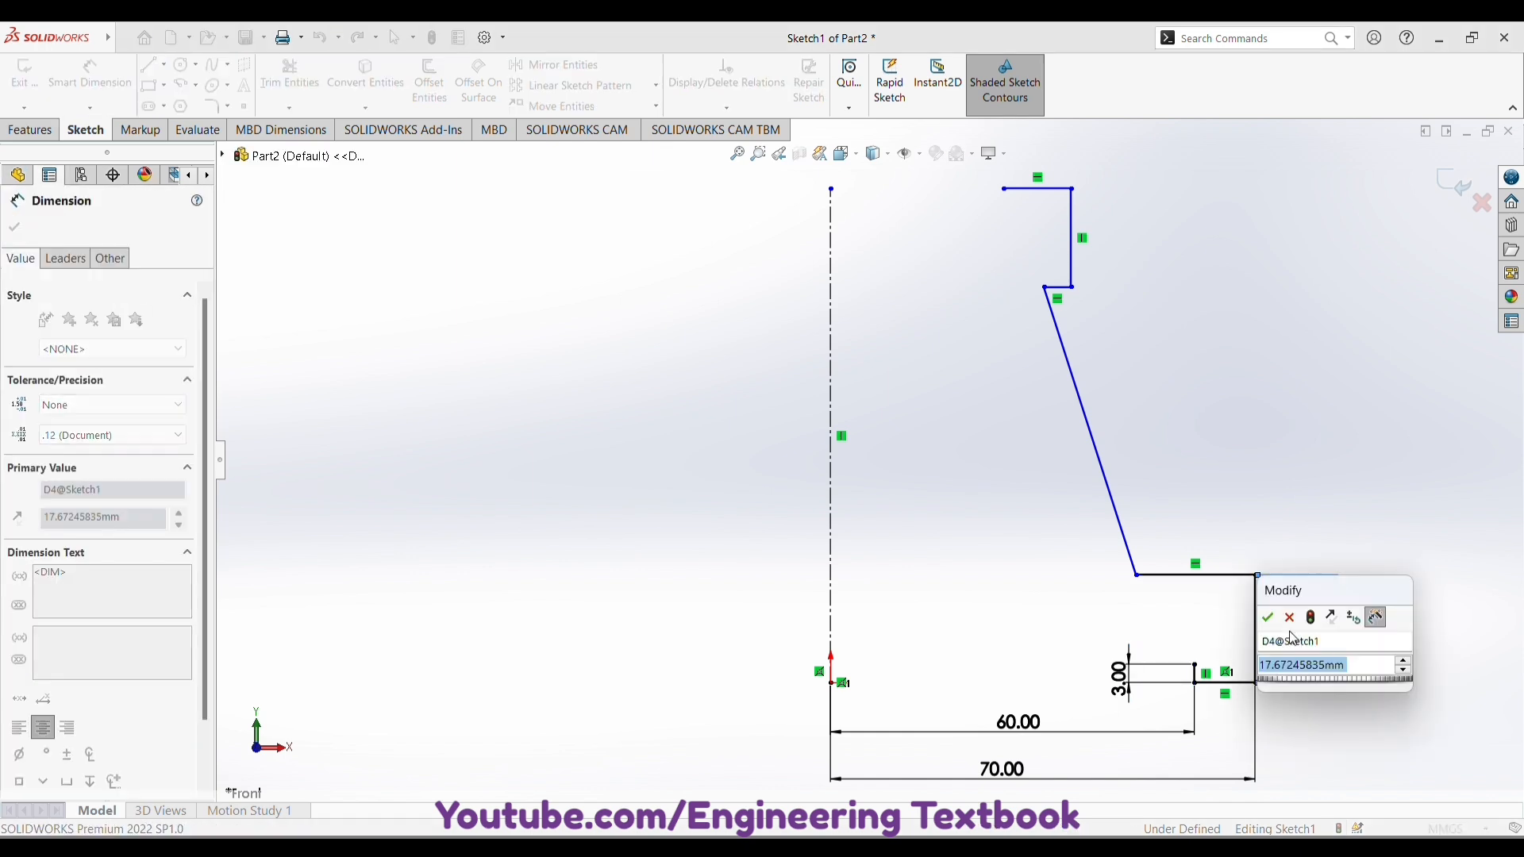
{"action": "type", "text": "20"}
{"action": "left_click", "coordinate": [1268, 618]}
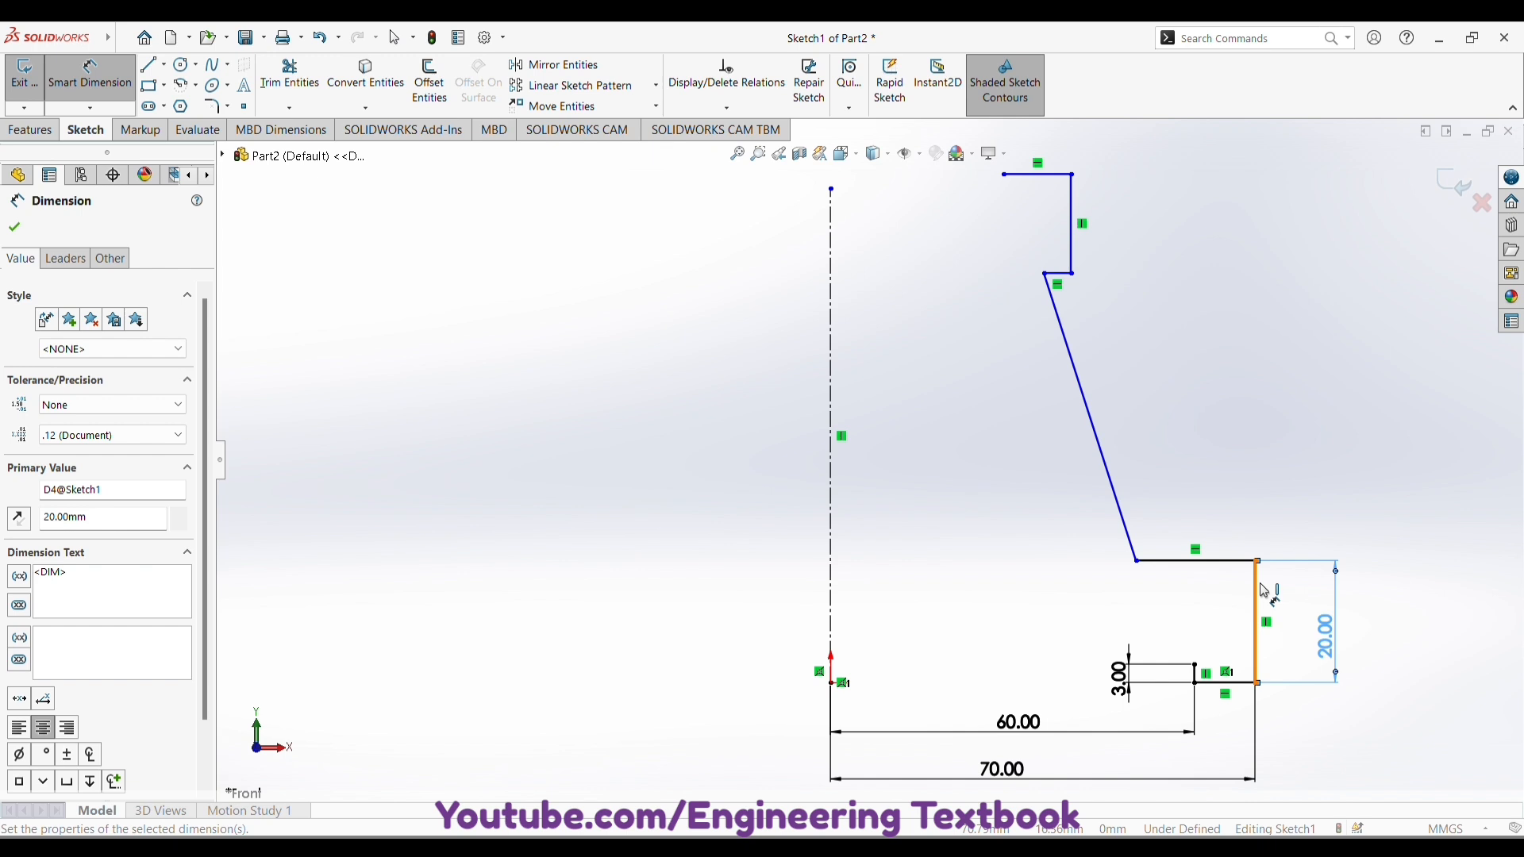
{"action": "scroll", "coordinate": [1255, 591], "scroll_direction": "up", "scroll_amount": 3}
{"action": "scroll", "coordinate": [1064, 534], "scroll_direction": "down", "scroll_amount": 3}
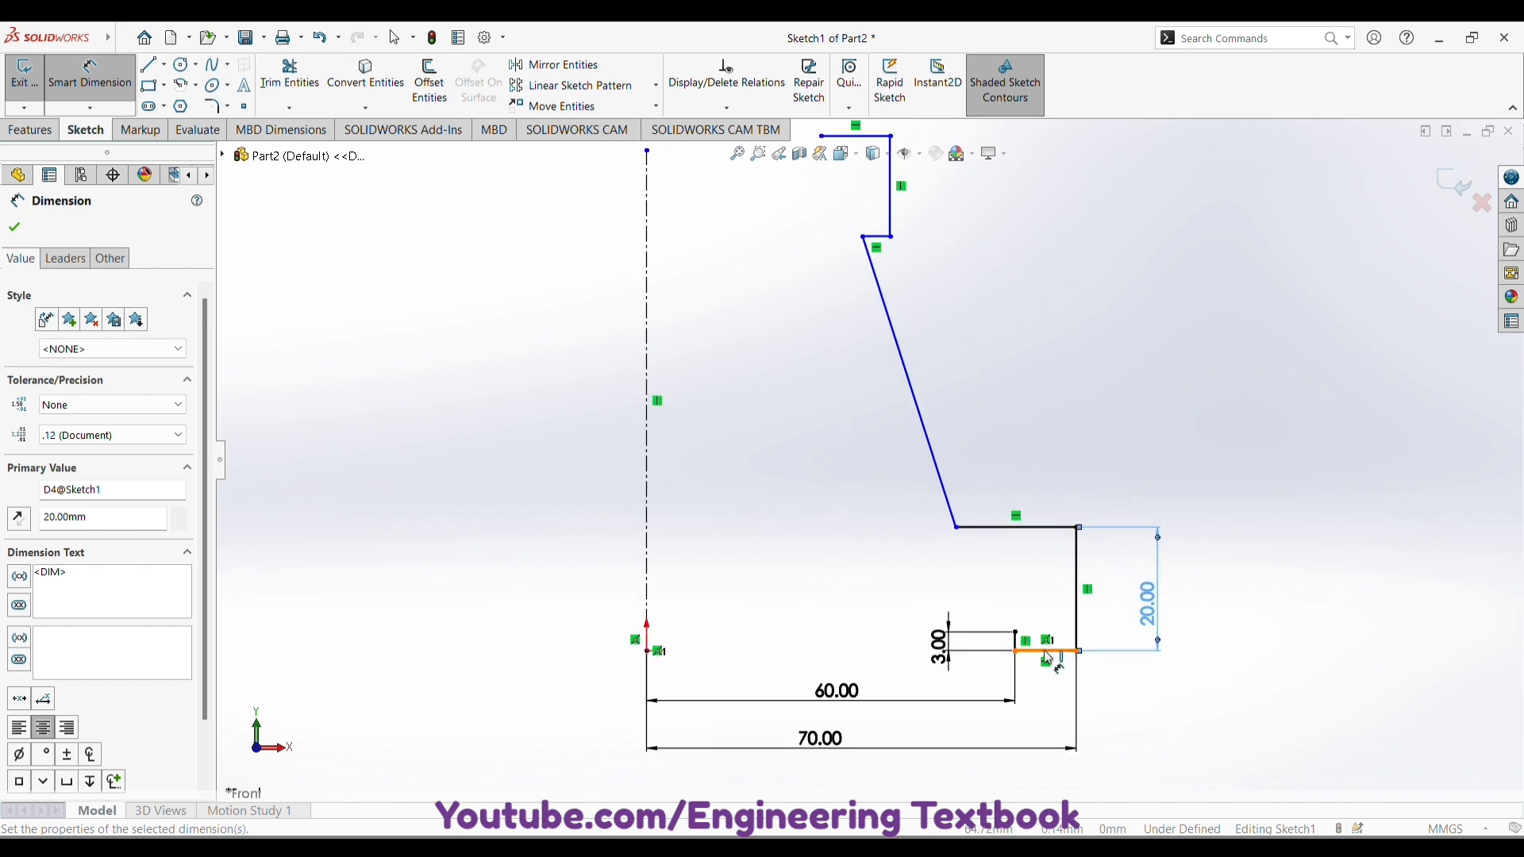
{"action": "scroll", "coordinate": [1051, 534], "scroll_direction": "up", "scroll_amount": 3}
{"action": "left_click", "coordinate": [864, 272]}
{"action": "left_click", "coordinate": [856, 268]}
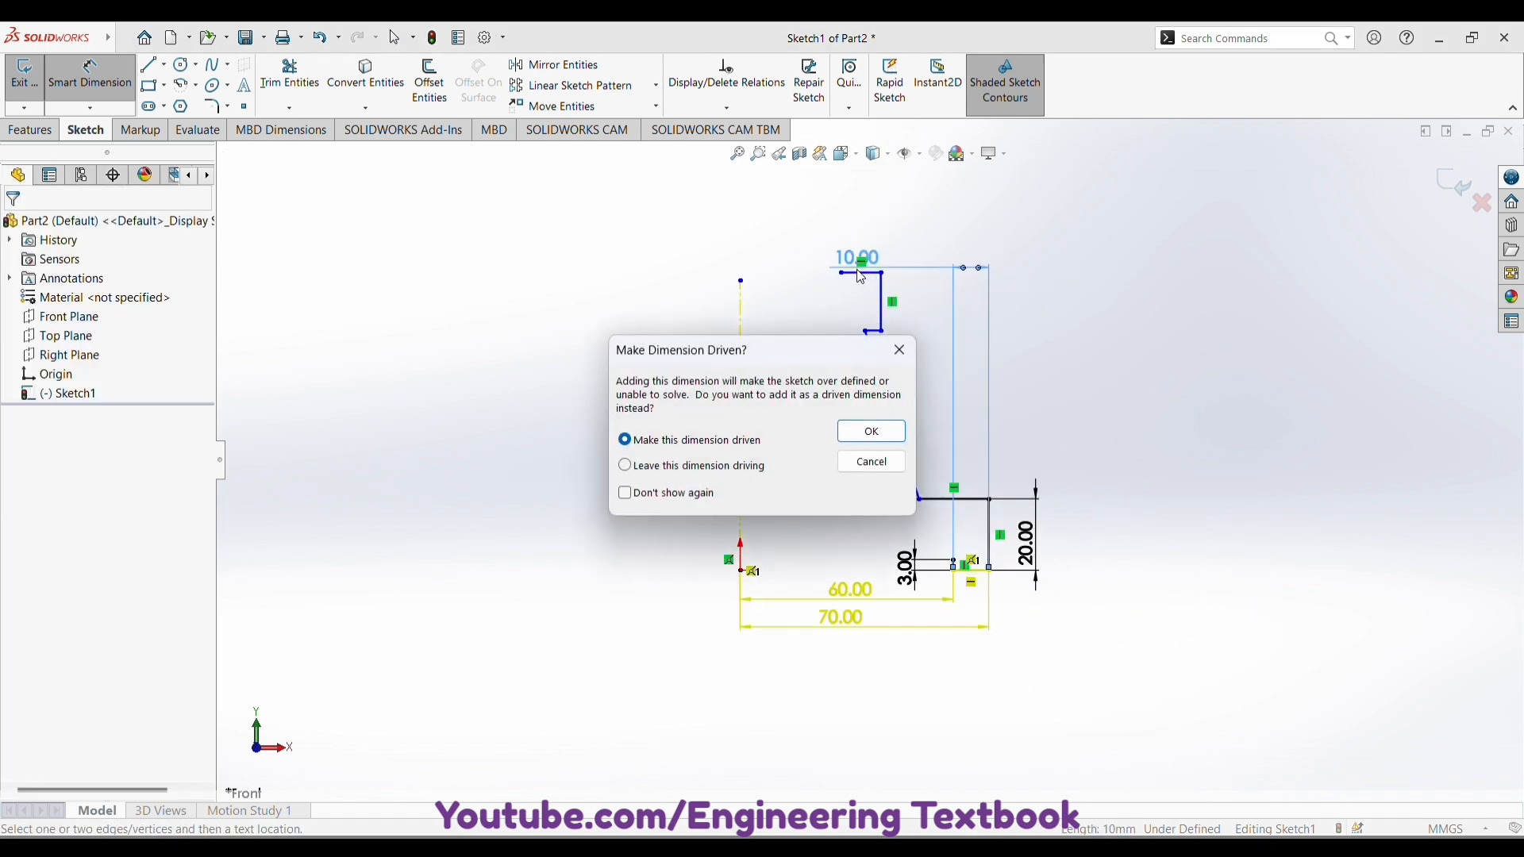
{"action": "left_click", "coordinate": [899, 351]}
- Dimension the profile's overall height between its bottom and top horizontal lines as 185 mm
{"action": "left_click", "coordinate": [865, 273]}
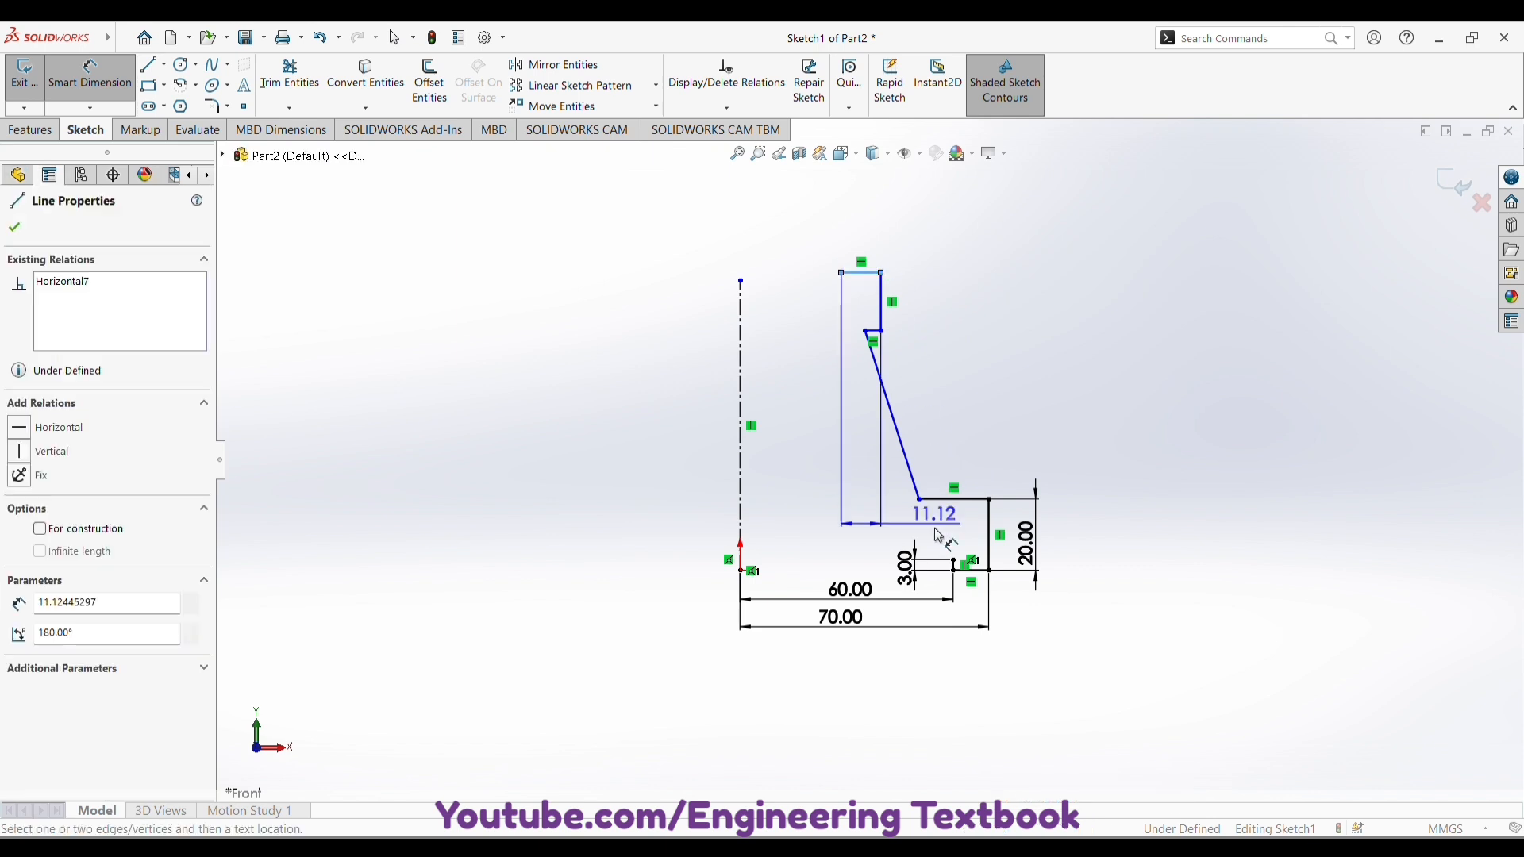
{"action": "left_click", "coordinate": [970, 570]}
{"action": "left_click", "coordinate": [1184, 468]}
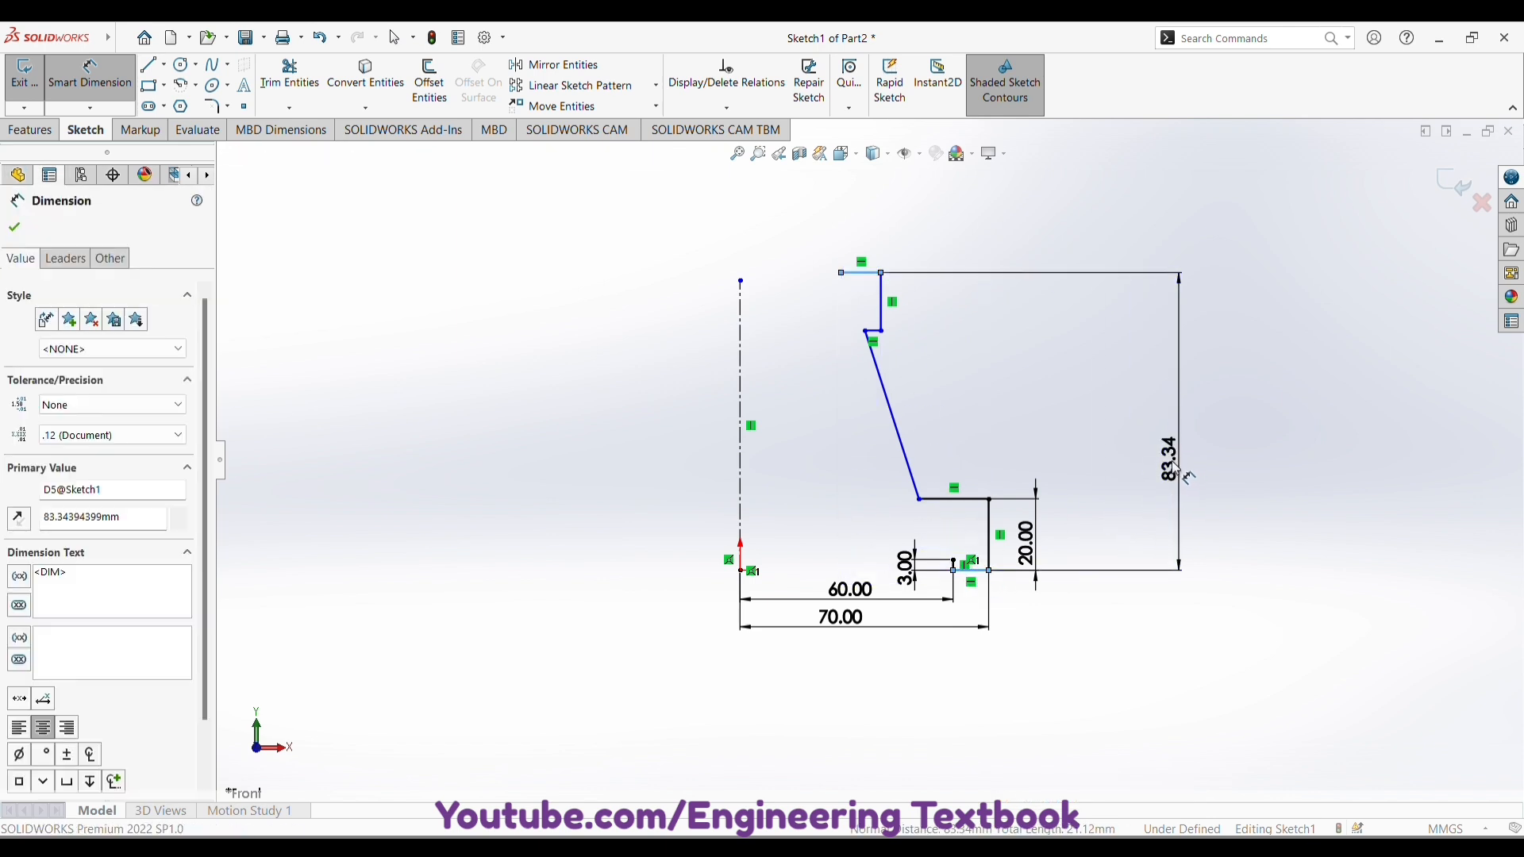
{"action": "type", "text": "185"}
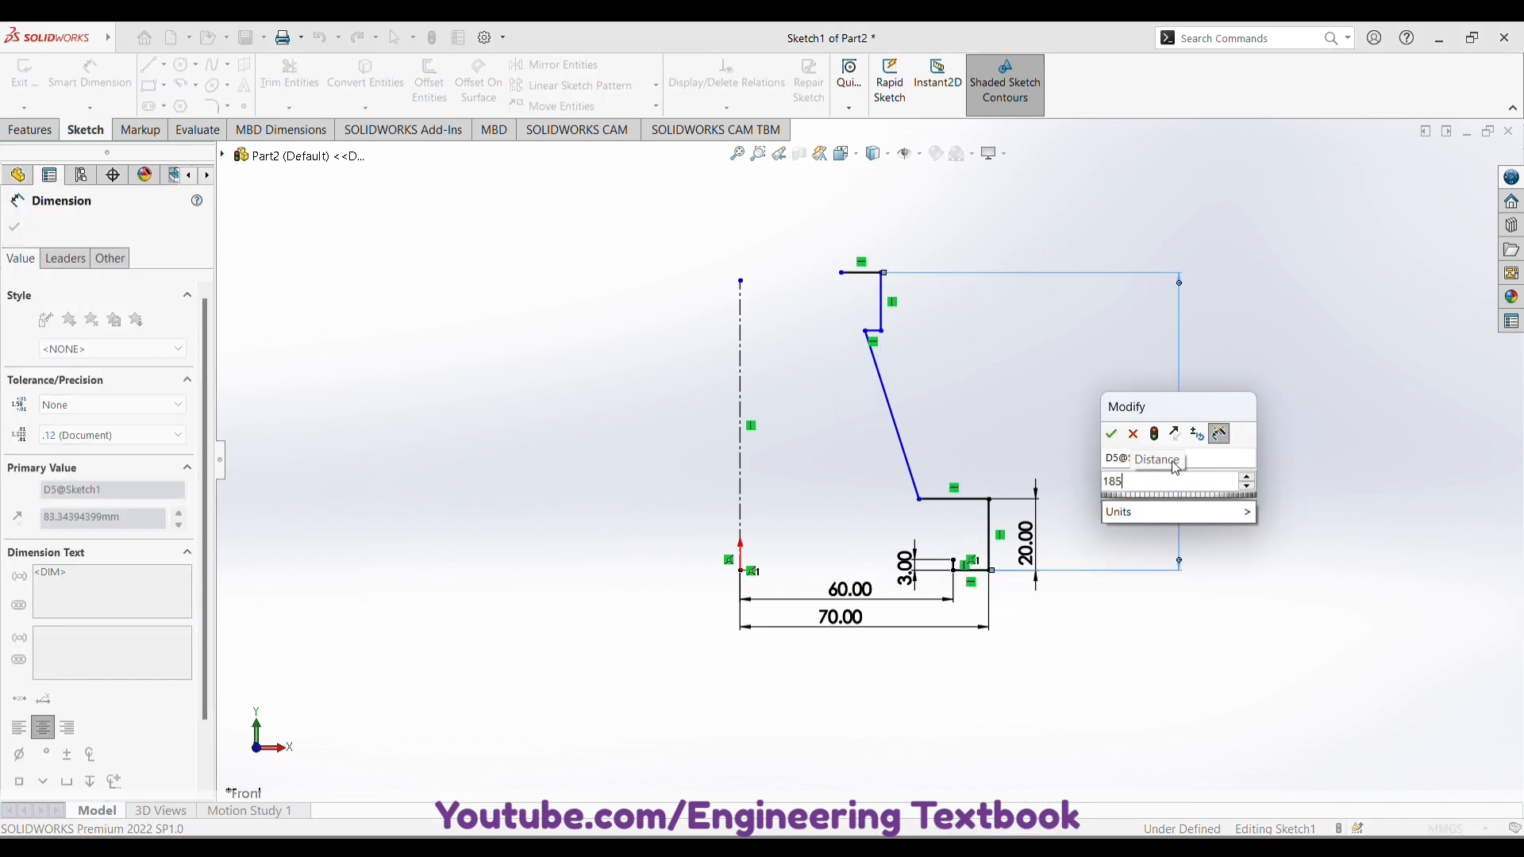
{"action": "key", "text": "Return"}
{"action": "scroll", "coordinate": [1069, 527], "scroll_direction": "up", "scroll_amount": 4}
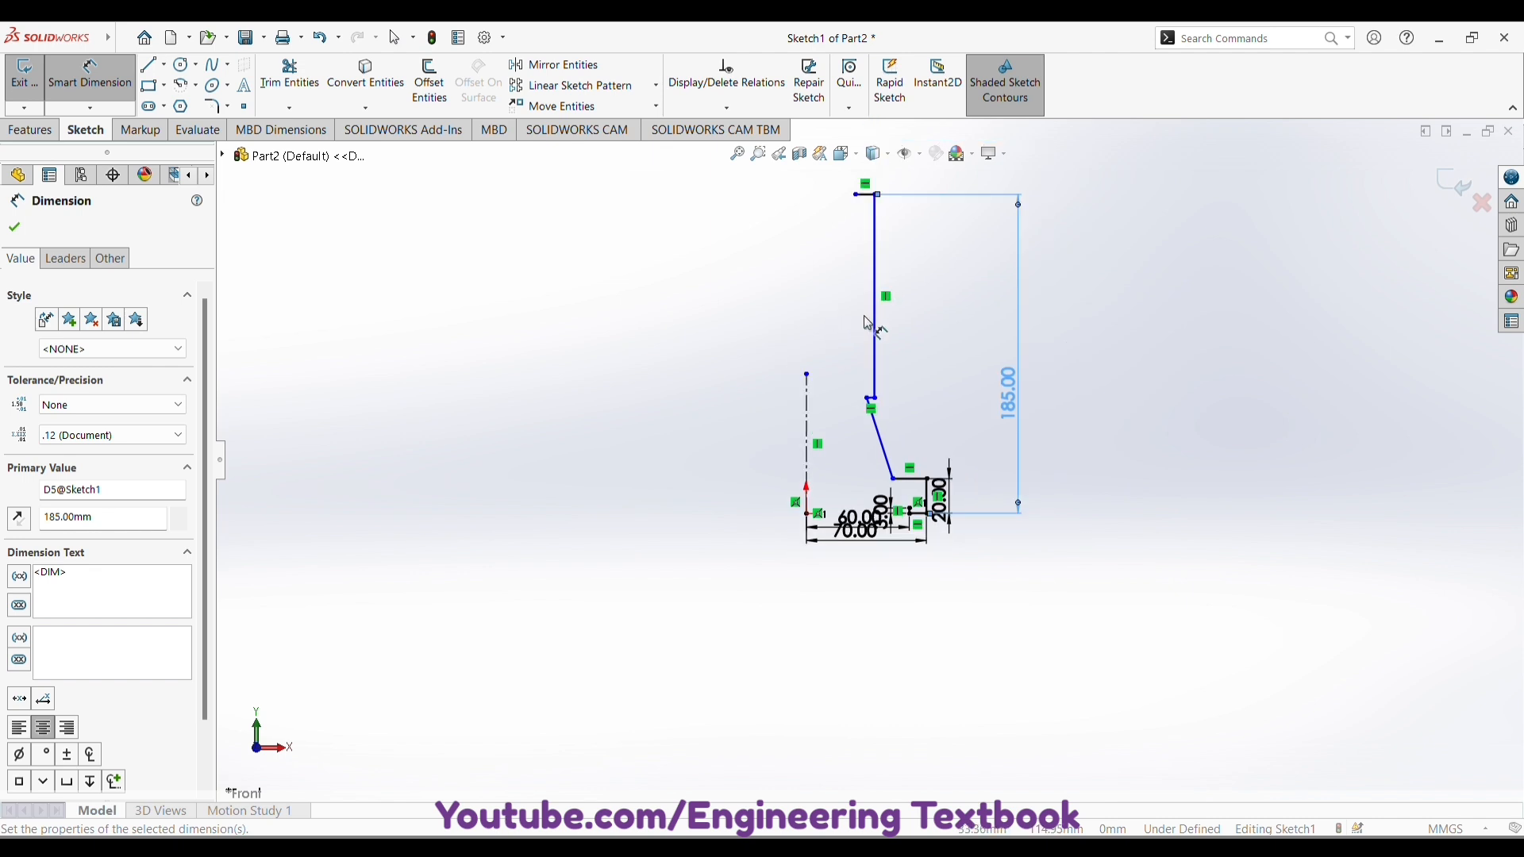
{"action": "scroll", "coordinate": [864, 316], "scroll_direction": "down", "scroll_amount": 3}
{"action": "key", "text": "Escape"}
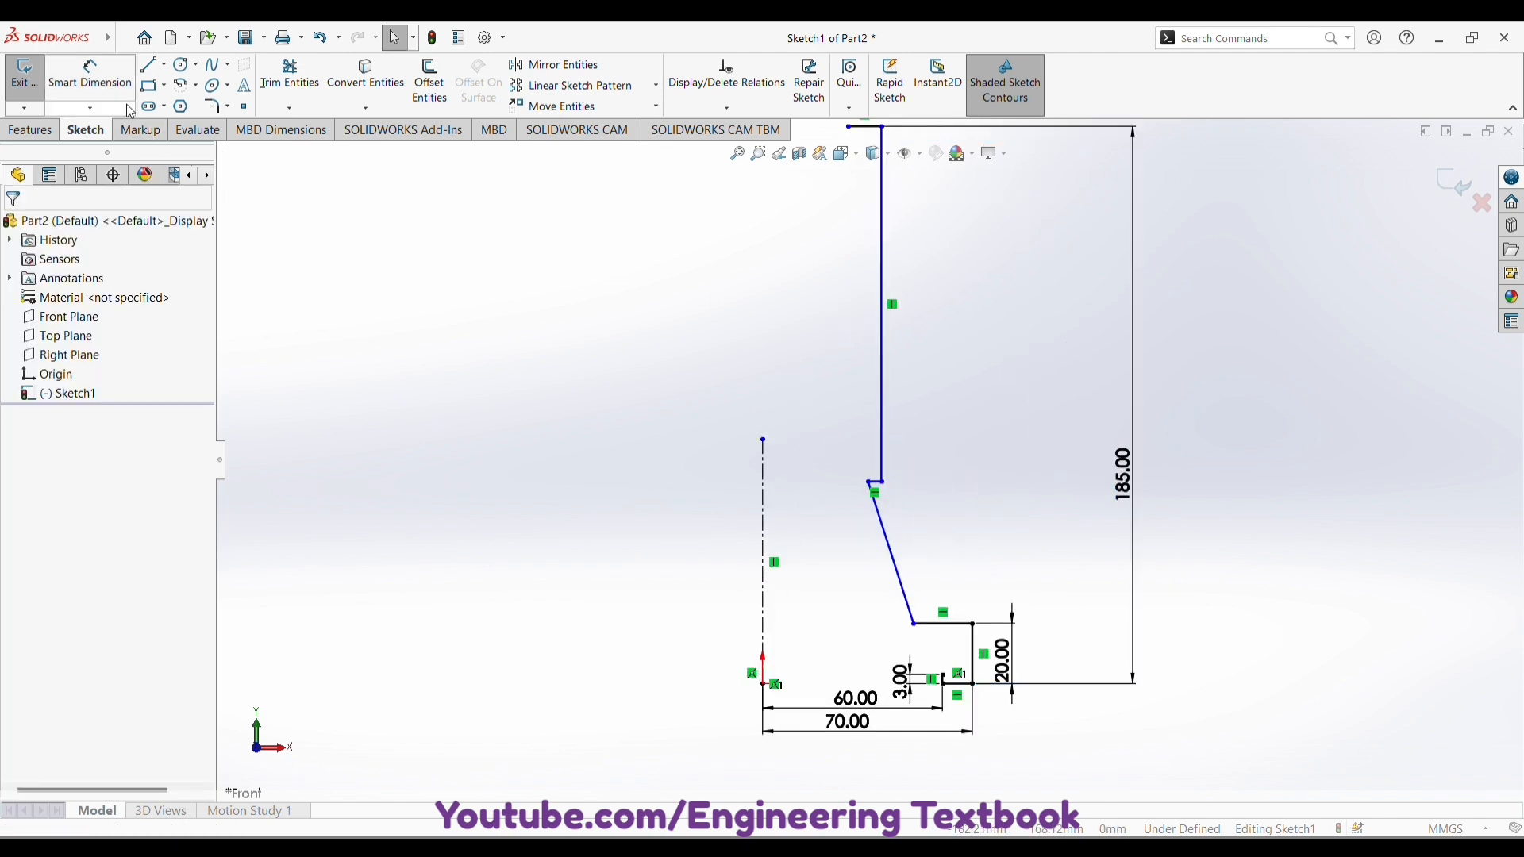
- Set the length of the top collar's outer vertical line to 40 mm
{"action": "left_click", "coordinate": [163, 106]}
{"action": "left_click", "coordinate": [90, 76]}
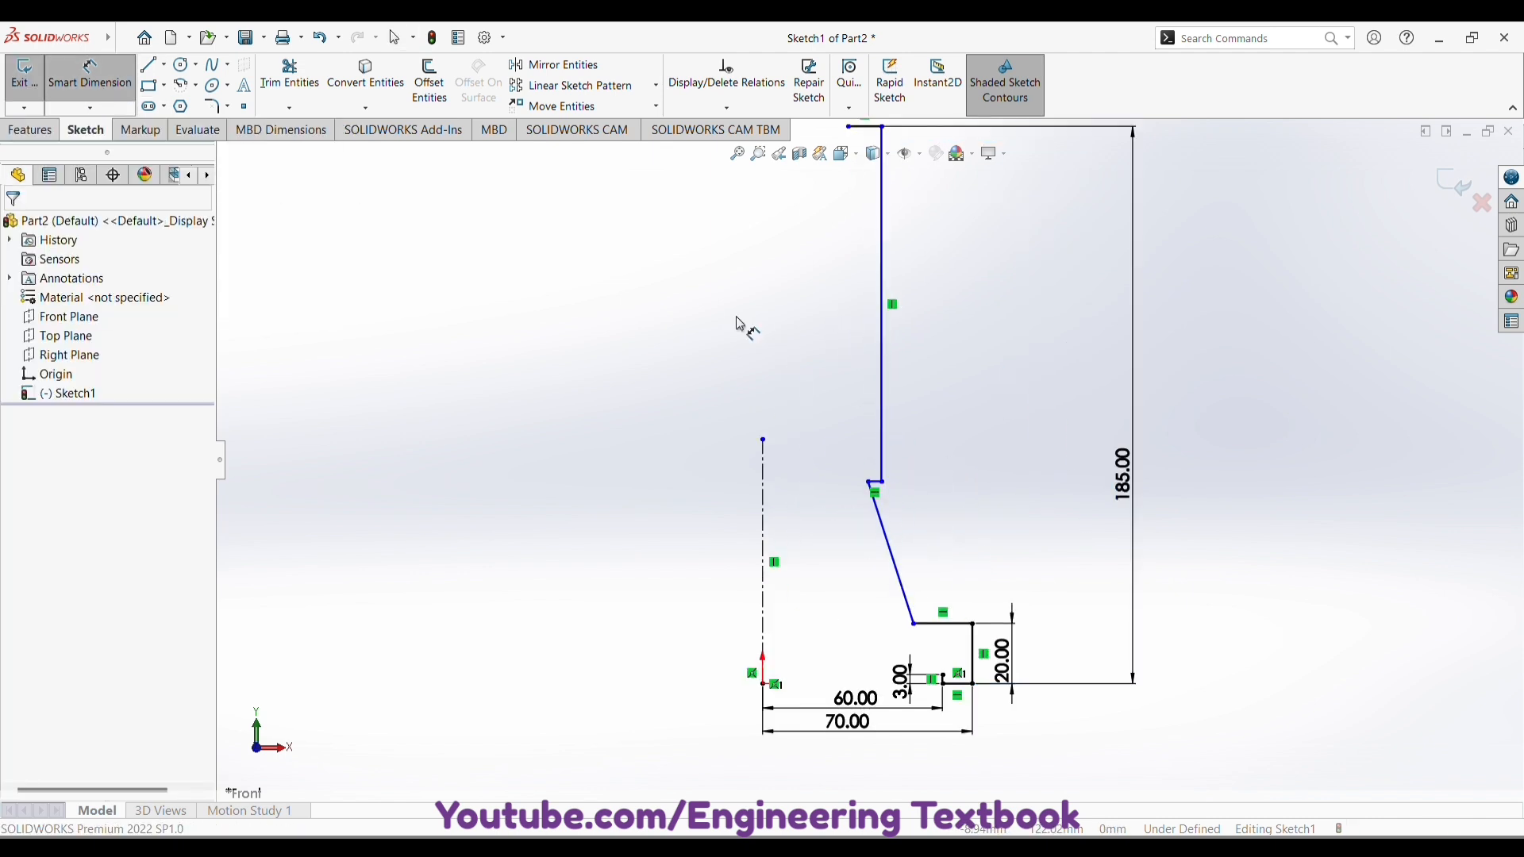
{"action": "left_click", "coordinate": [887, 346]}
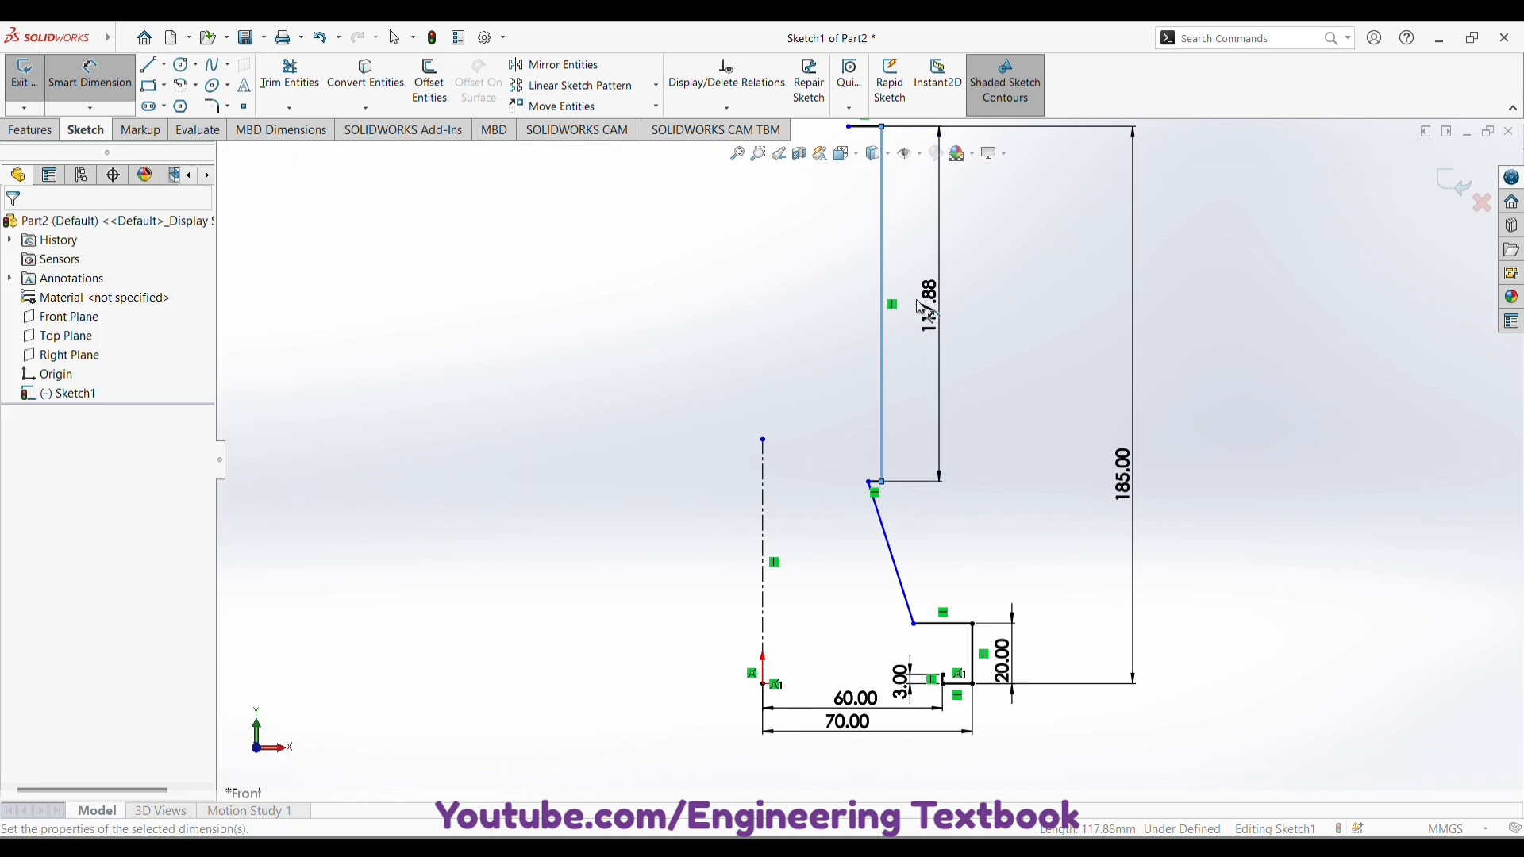
{"action": "left_click", "coordinate": [923, 308]}
{"action": "type", "text": "40"}
{"action": "key", "text": "Return"}
{"action": "scroll", "coordinate": [897, 357], "scroll_direction": "up", "scroll_amount": 1}
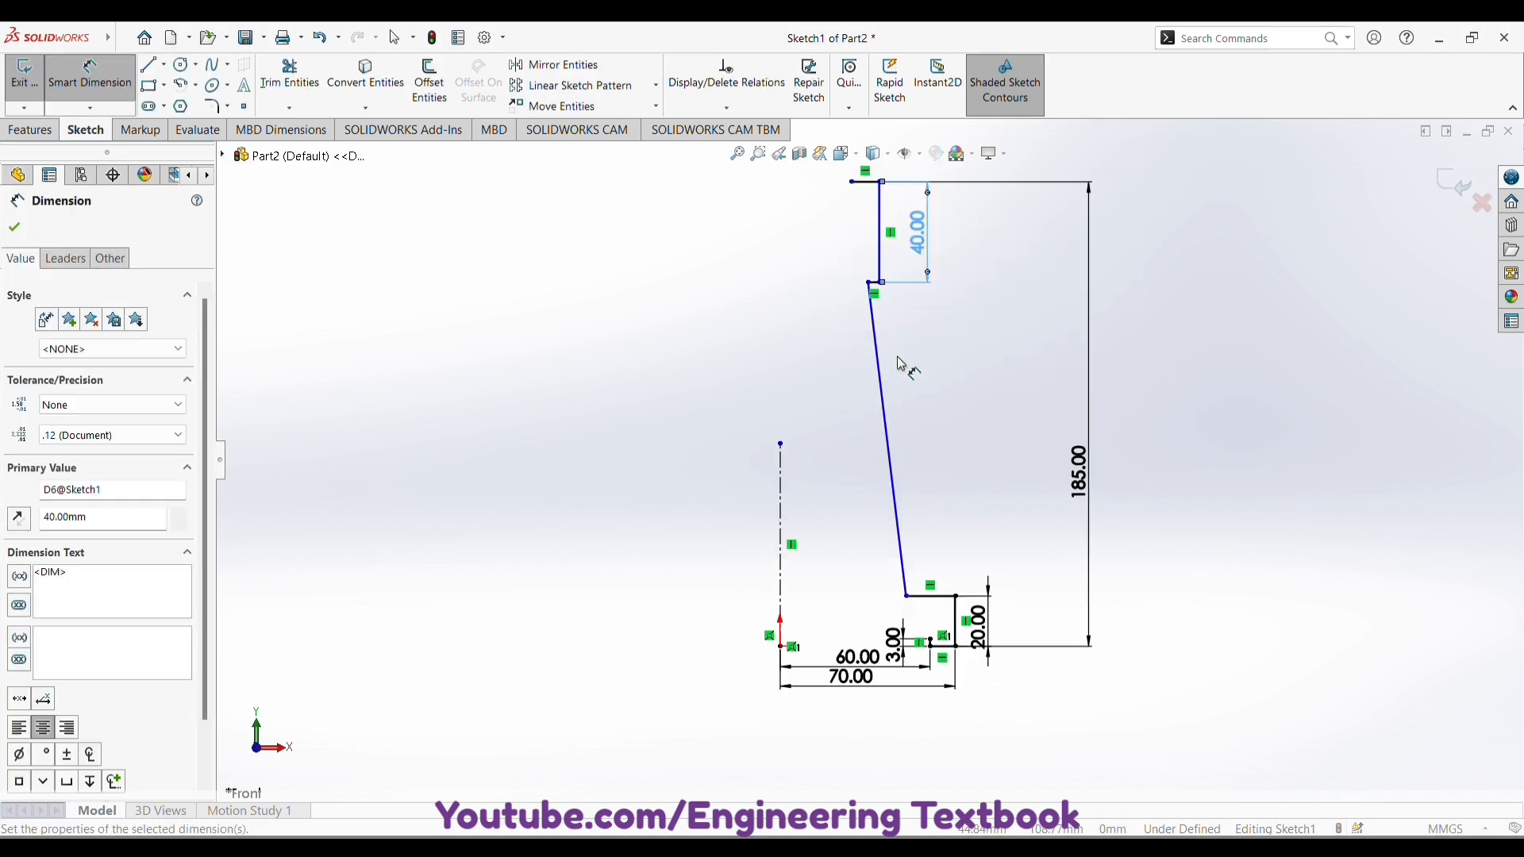
- Extend the vertical centerline upward beyond the profile's top edge, making it about 215 mm long
{"action": "scroll", "coordinate": [852, 246], "scroll_direction": "down", "scroll_amount": 2}
{"action": "scroll", "coordinate": [851, 245], "scroll_direction": "down", "scroll_amount": 2}
{"action": "scroll", "coordinate": [829, 444], "scroll_direction": "up", "scroll_amount": 4}
{"action": "key", "text": "Escape"}
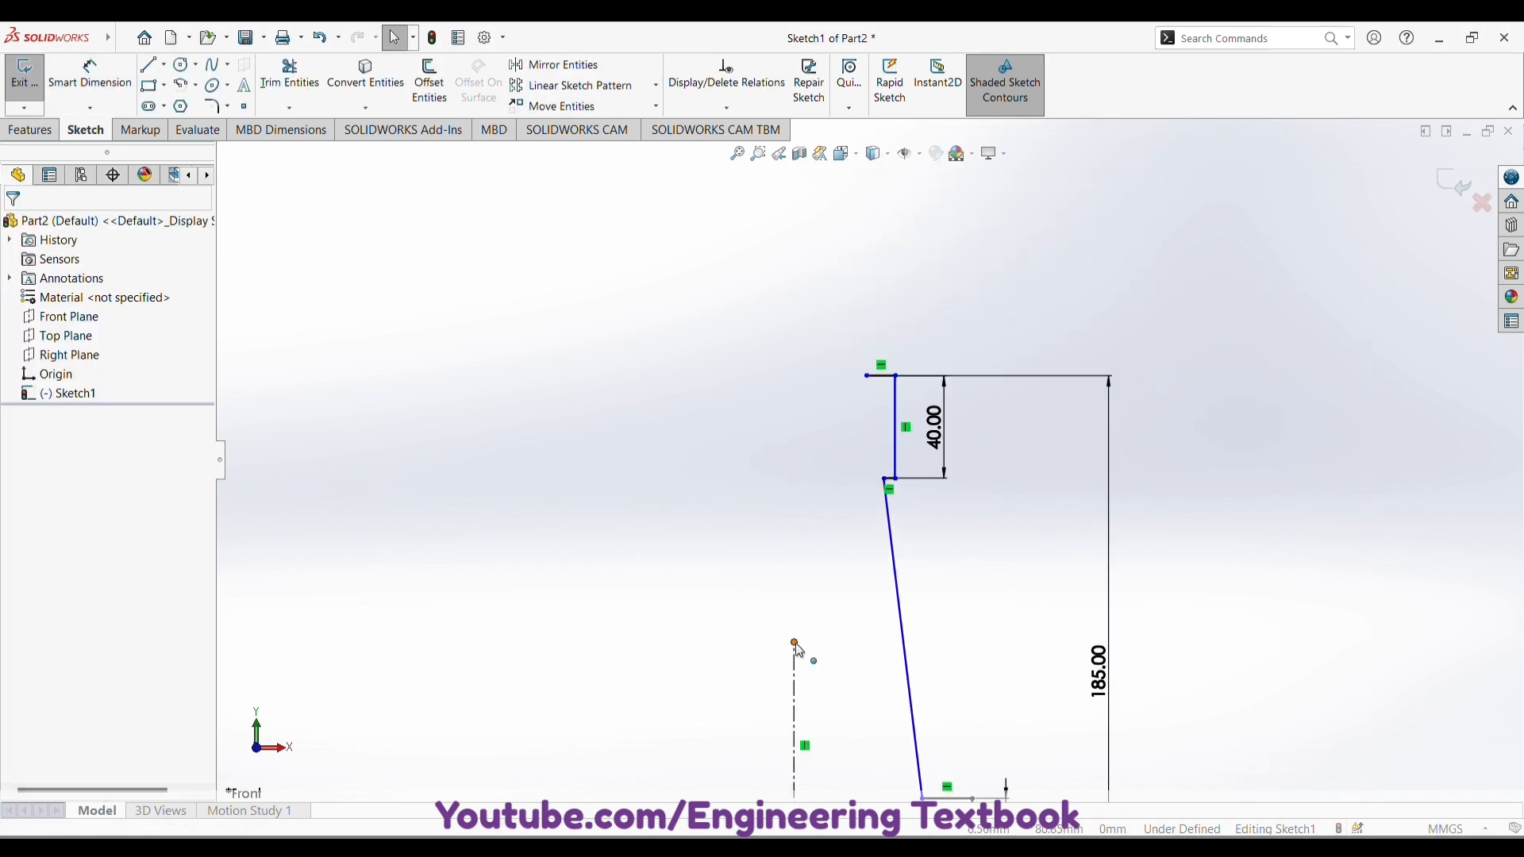
{"action": "left_click_drag", "start_coordinate": [795, 641], "coordinate": [829, 302]}
- Dimension the distance from the centerline to the collar's outer vertical line as 35 mm
{"action": "left_click", "coordinate": [89, 75]}
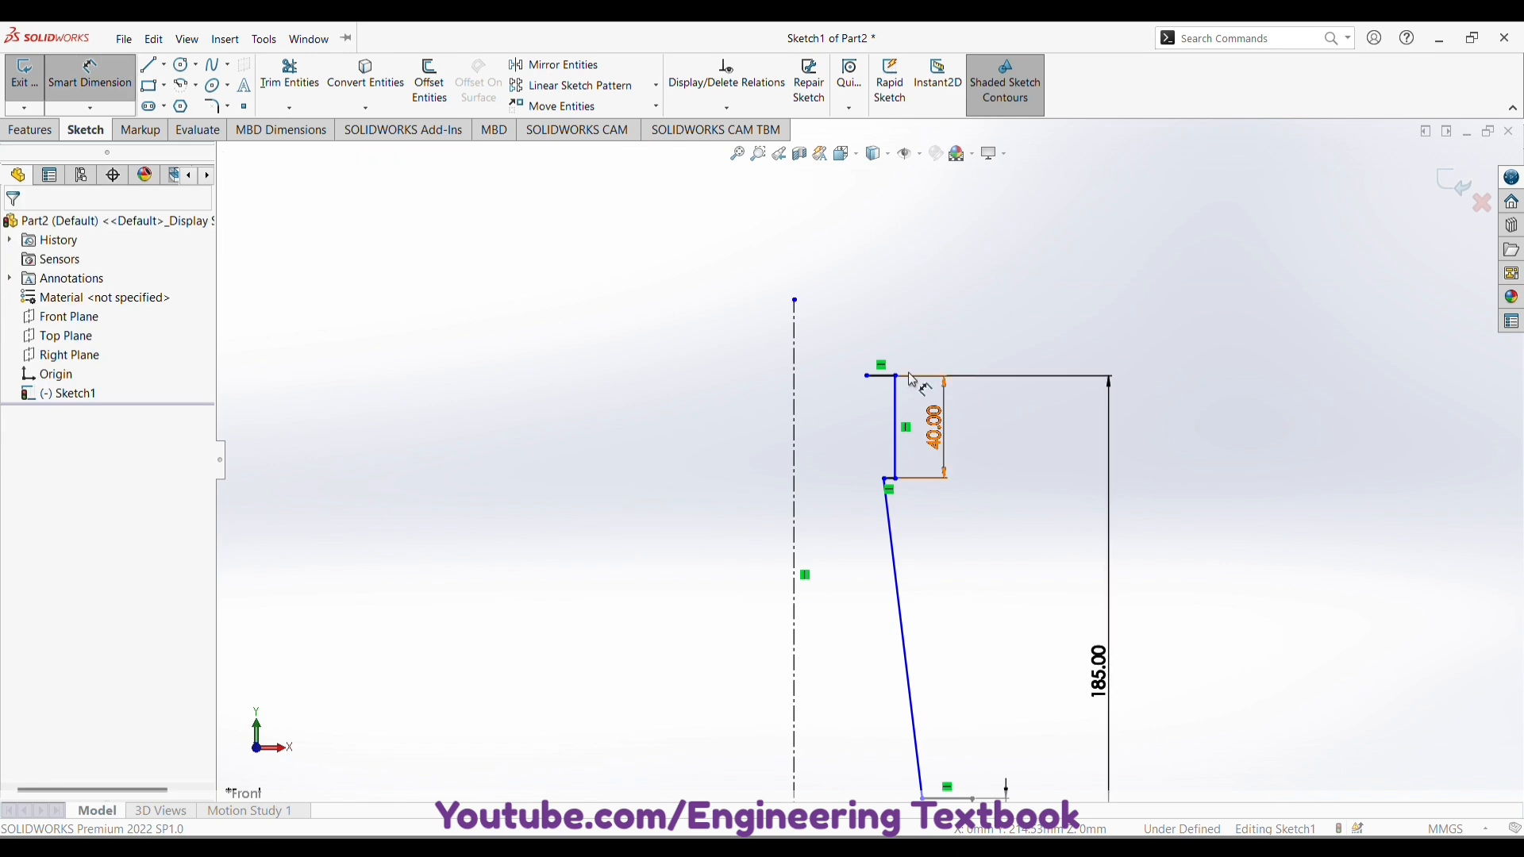
{"action": "left_click", "coordinate": [897, 393]}
{"action": "left_click", "coordinate": [796, 429]}
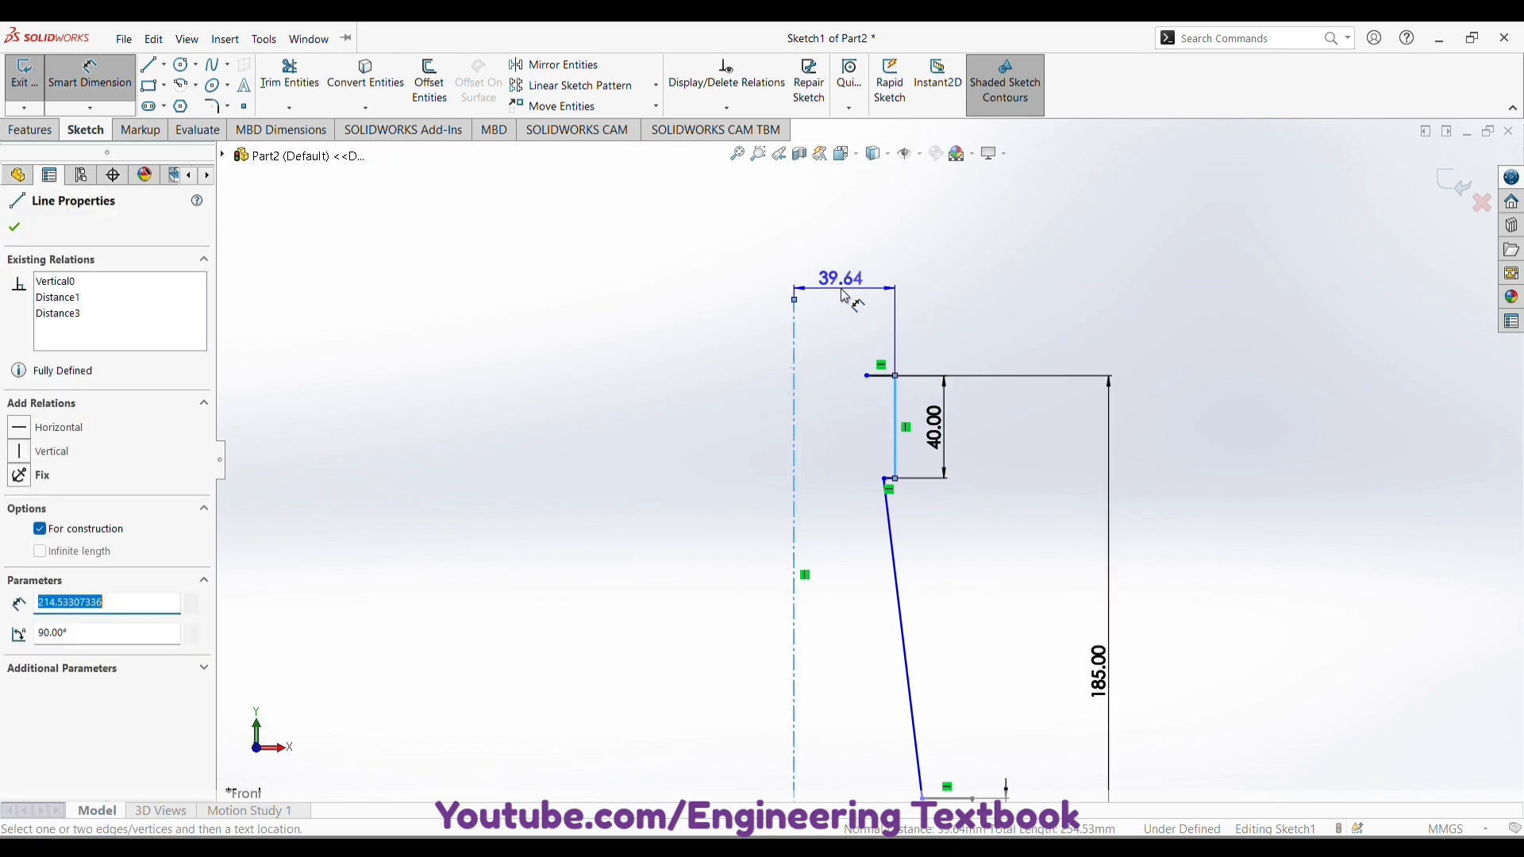
{"action": "left_click", "coordinate": [845, 296]}
{"action": "type", "text": "35"}
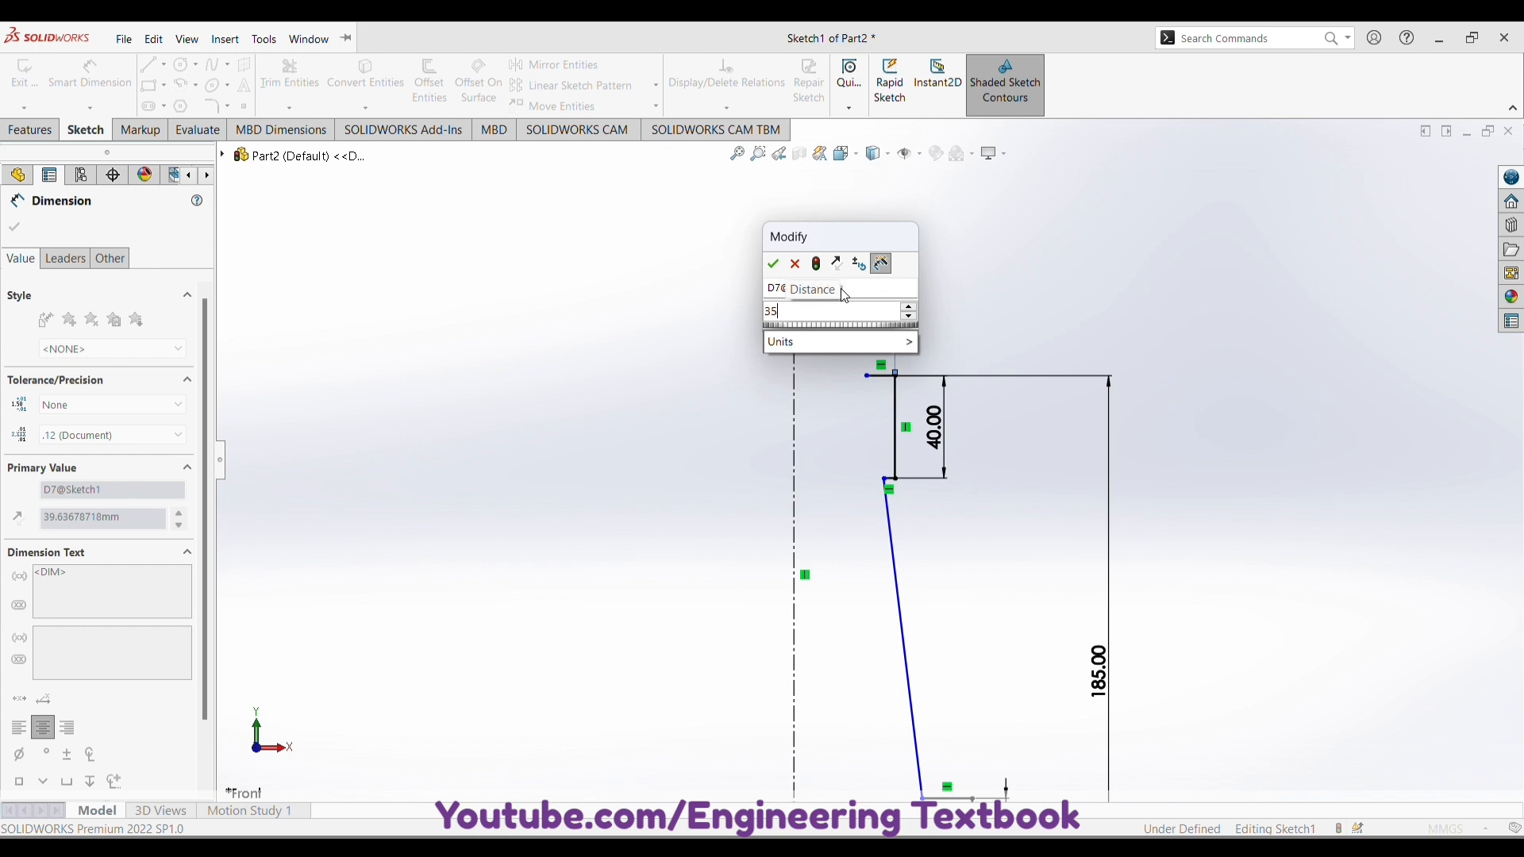
{"action": "key", "text": "Return"}
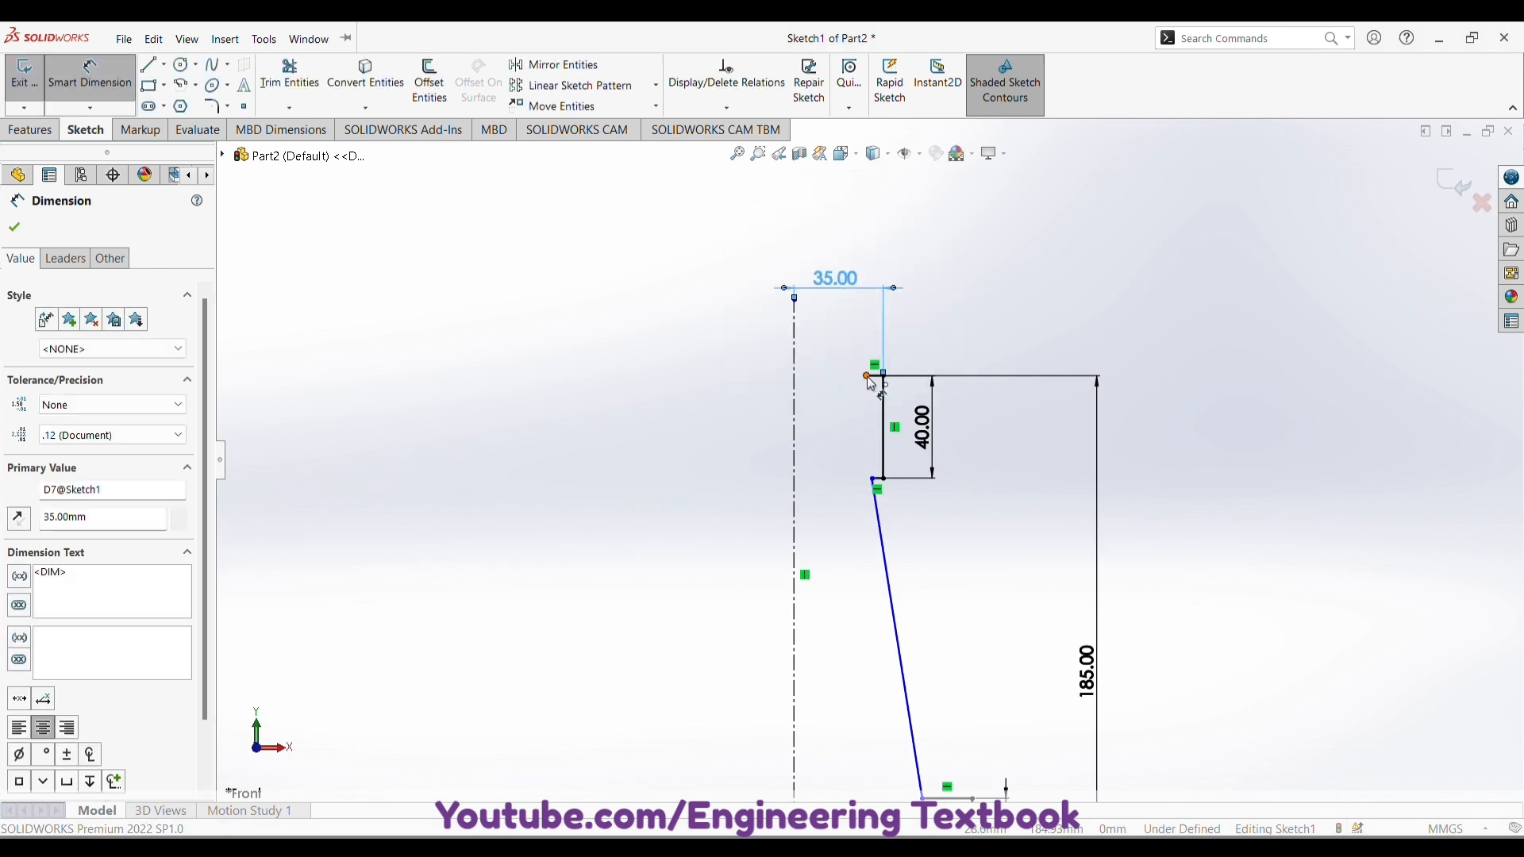
- Dimension the distance from the centerline to the inner end of the collar's top line as 25 mm
{"action": "left_click", "coordinate": [868, 376]}
{"action": "left_click", "coordinate": [795, 365]}
{"action": "left_click", "coordinate": [821, 342]}
{"action": "type", "text": "25"}
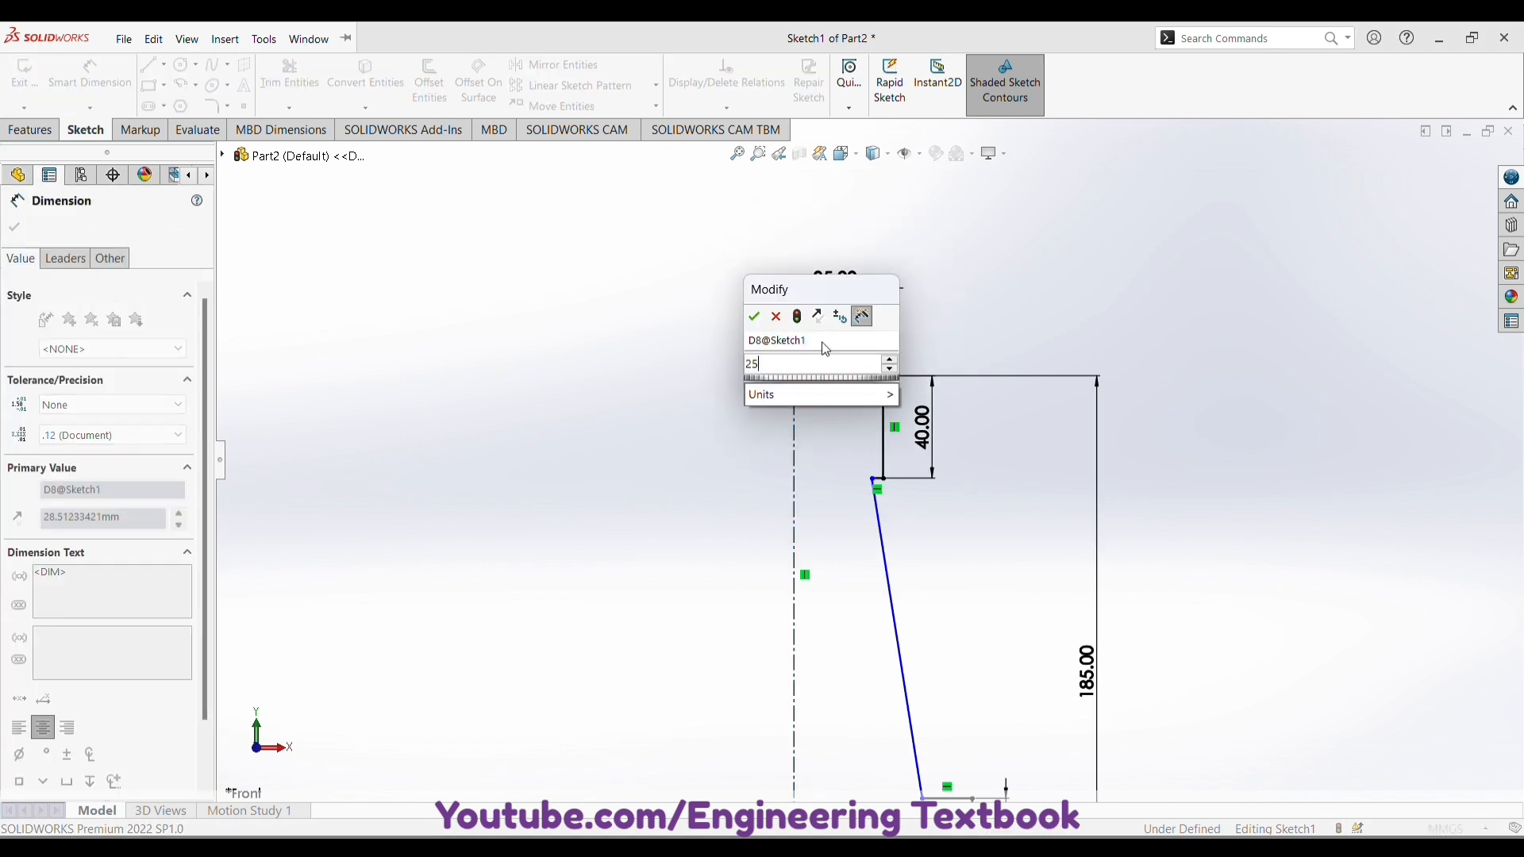
{"action": "key", "text": "Return"}
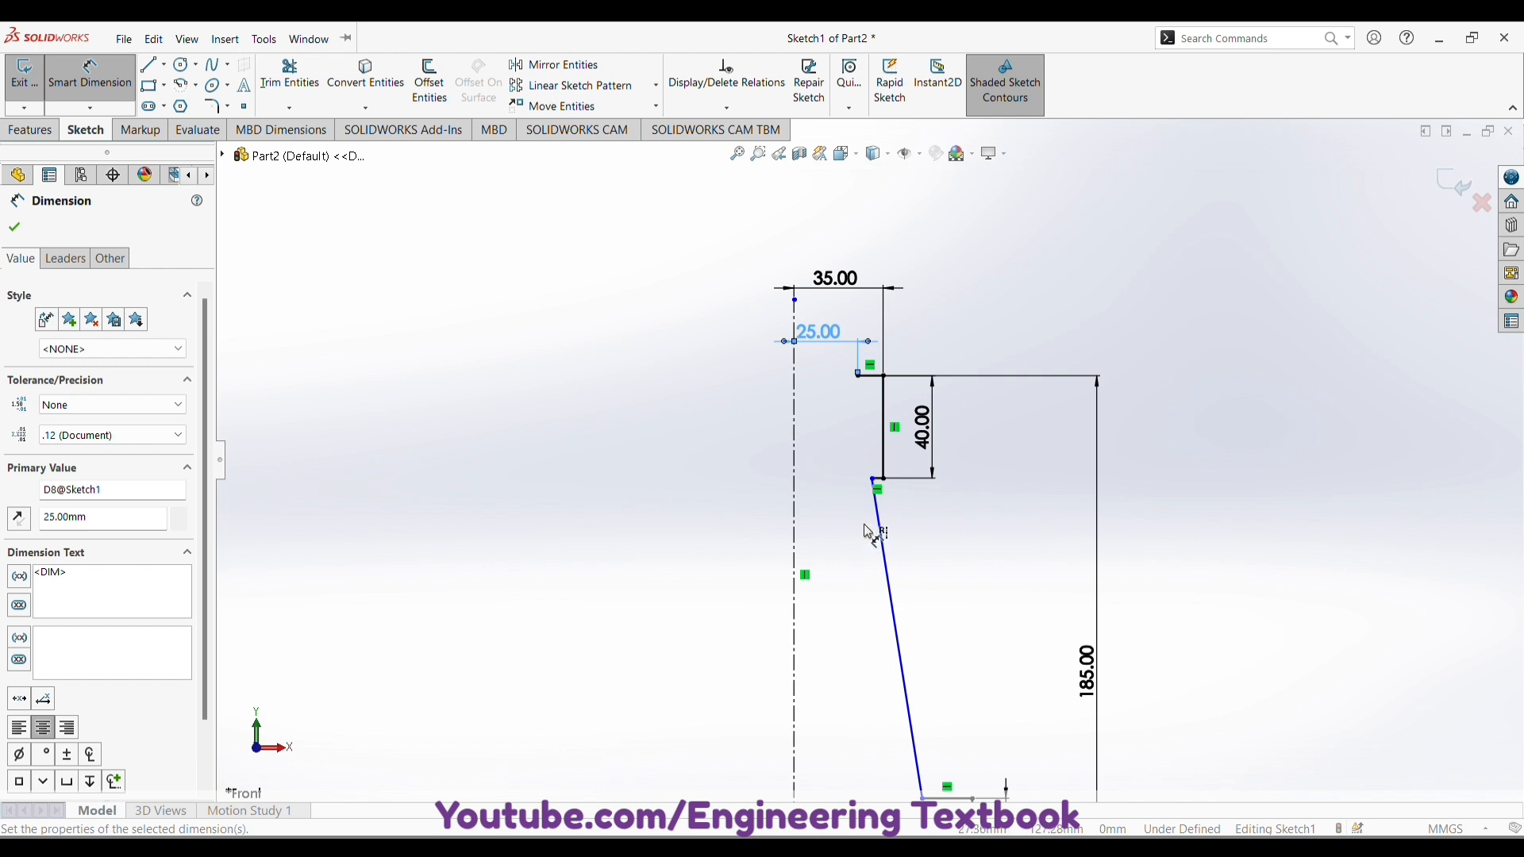
- Dimension the distance from the centerline to the upper end of the sloping line as 66/2 (33 mm)
{"action": "scroll", "coordinate": [869, 533], "scroll_direction": "down", "scroll_amount": 5}
{"action": "left_click", "coordinate": [887, 388]}
{"action": "left_click", "coordinate": [689, 397]}
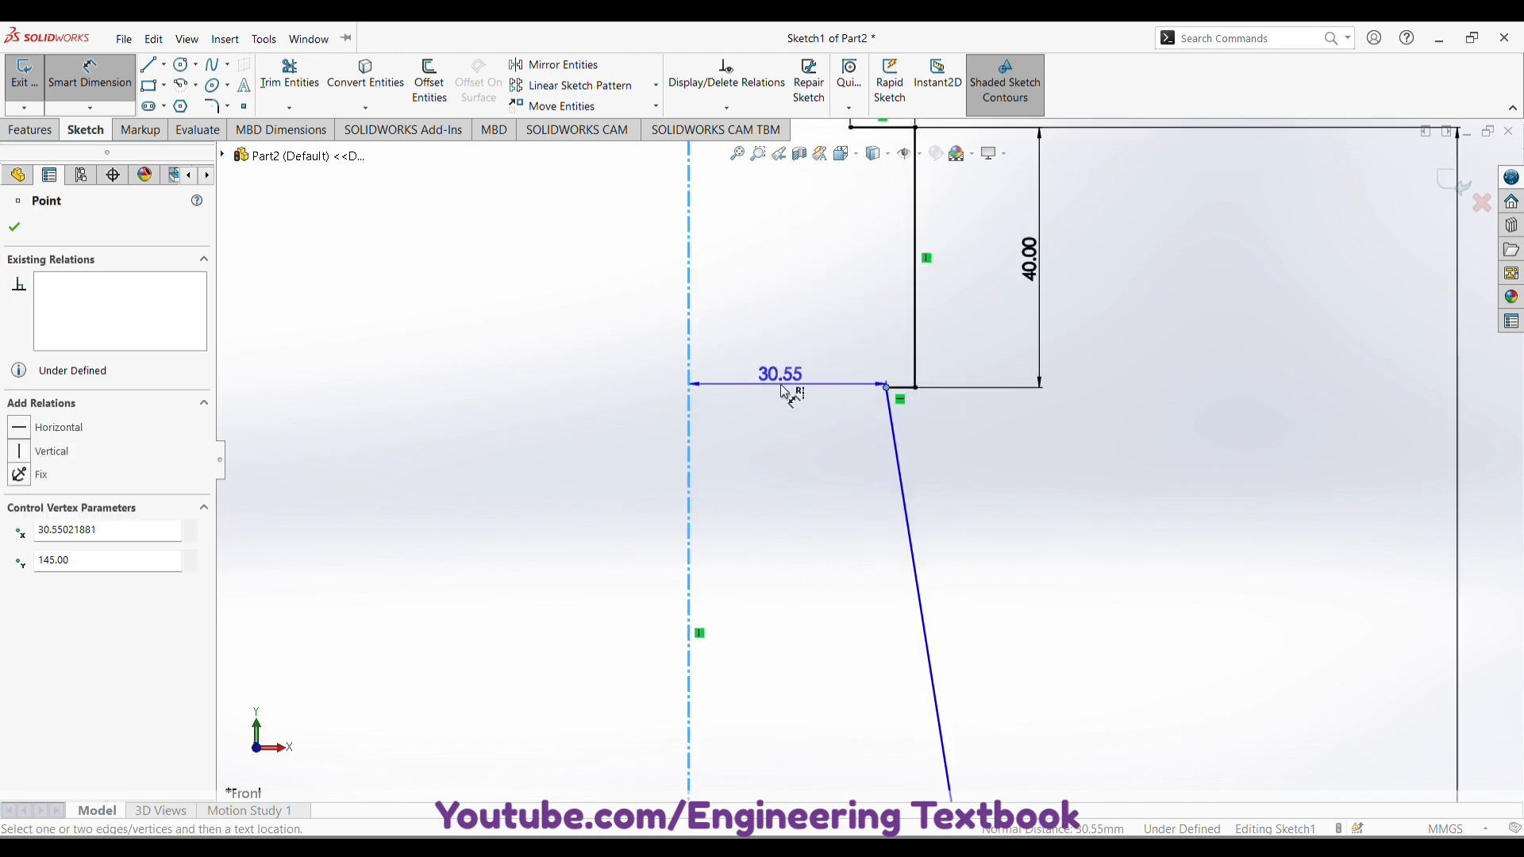
{"action": "left_click", "coordinate": [782, 391]}
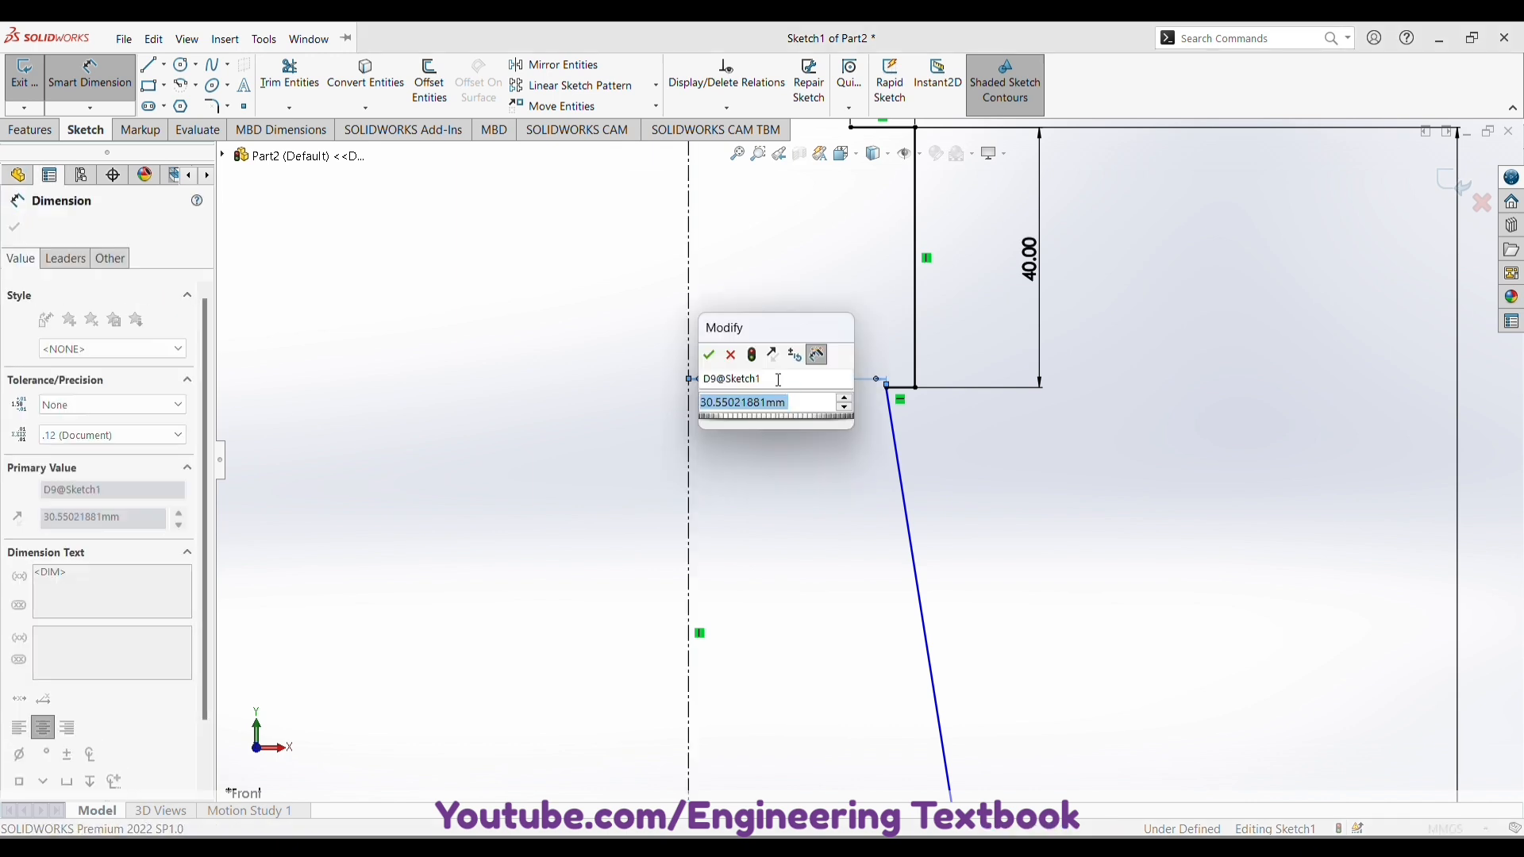
{"action": "type", "text": "30.55"}
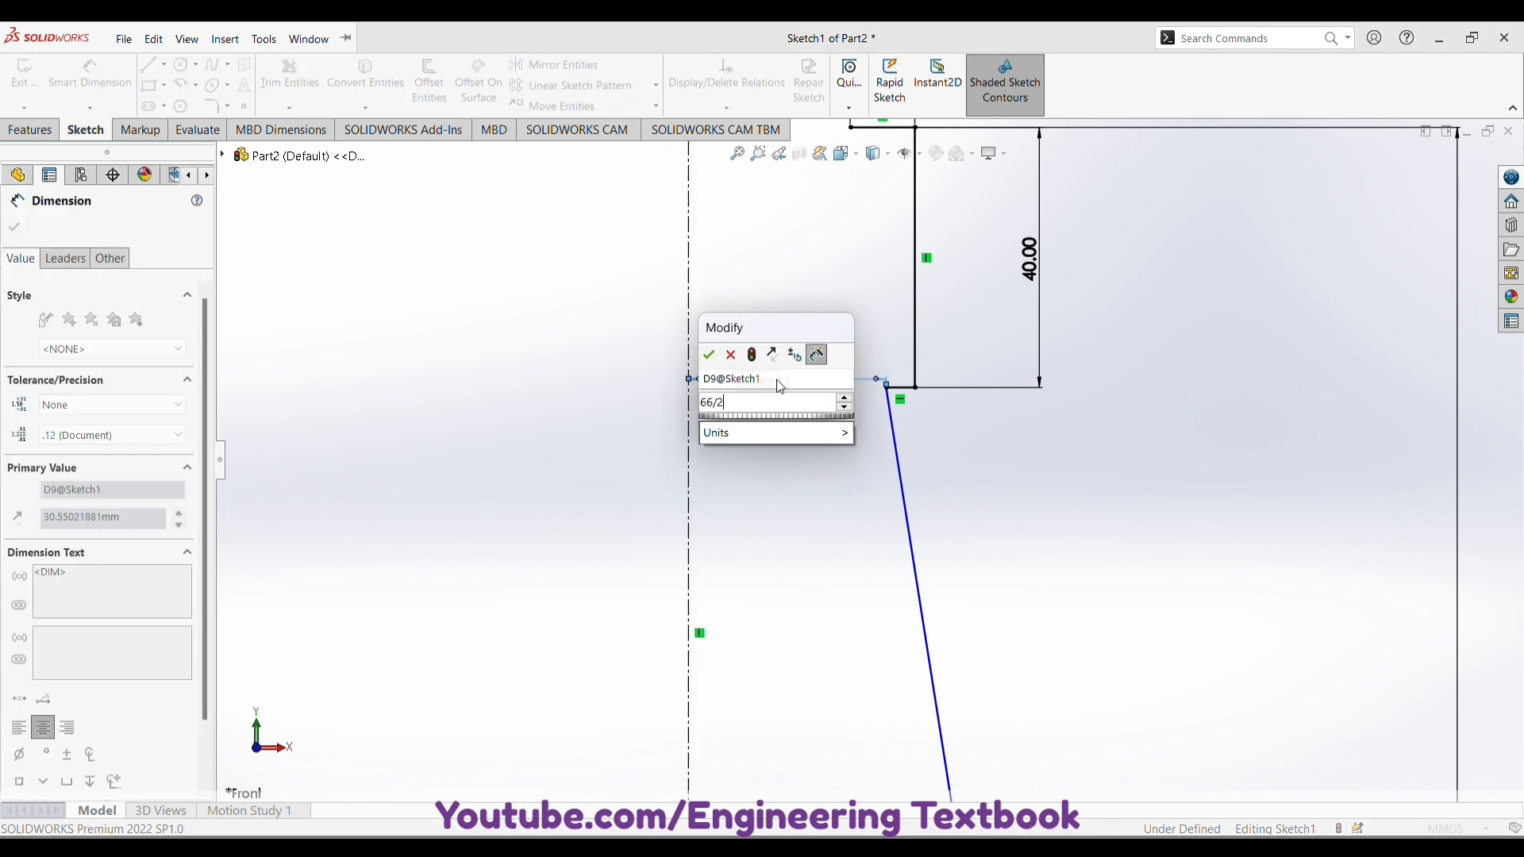
{"action": "key", "text": "Return"}
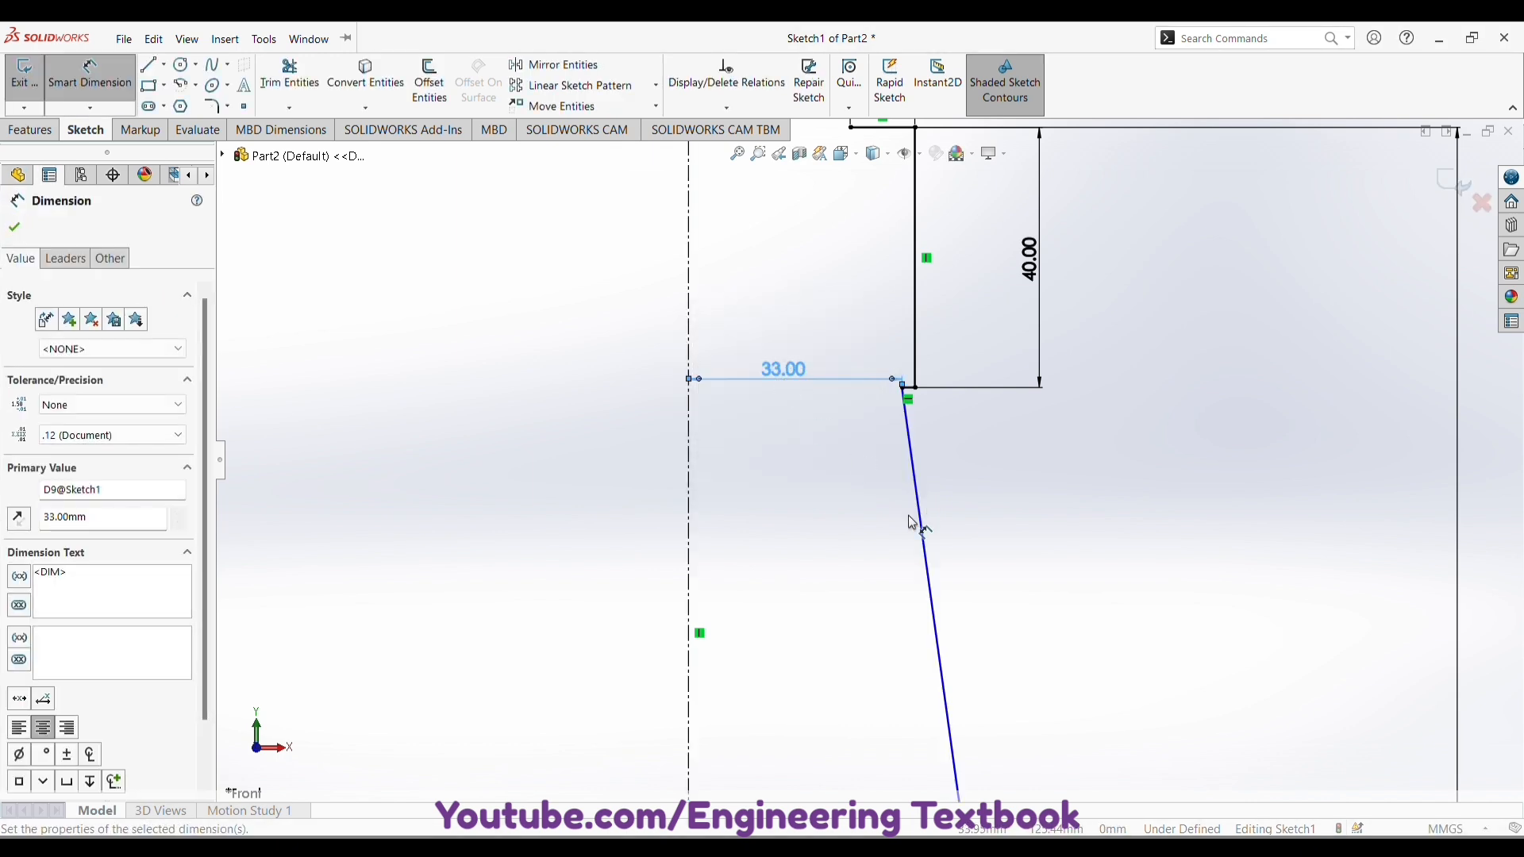
- Shift the free lower end of the sloping line along the base's top edge toward the centerline
{"action": "scroll", "coordinate": [911, 521], "scroll_direction": "down", "scroll_amount": 5}
{"action": "scroll", "coordinate": [887, 597], "scroll_direction": "up", "scroll_amount": 2}
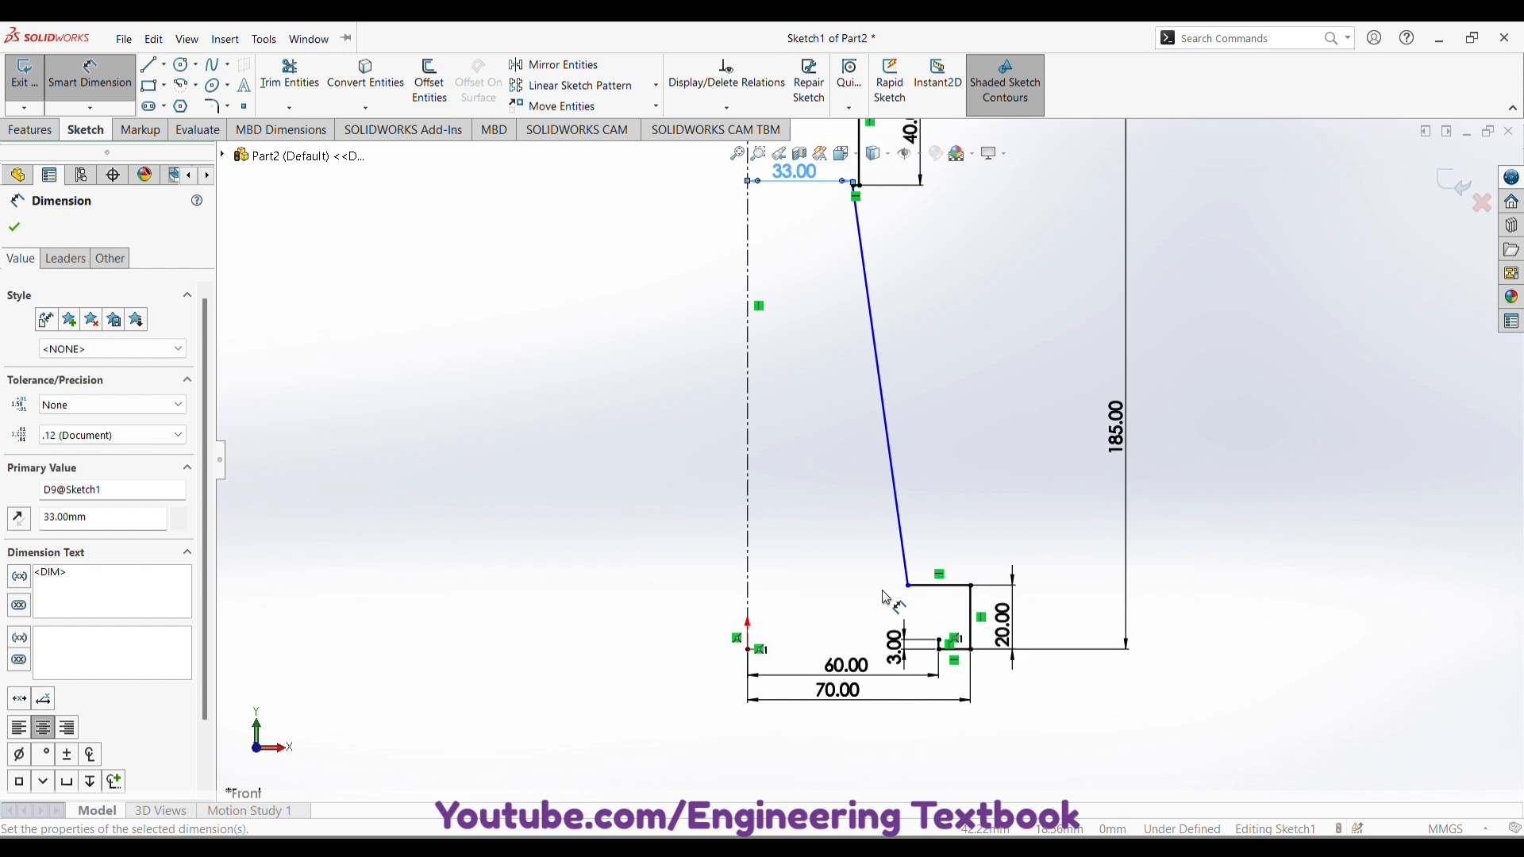
{"action": "key", "text": "Escape"}
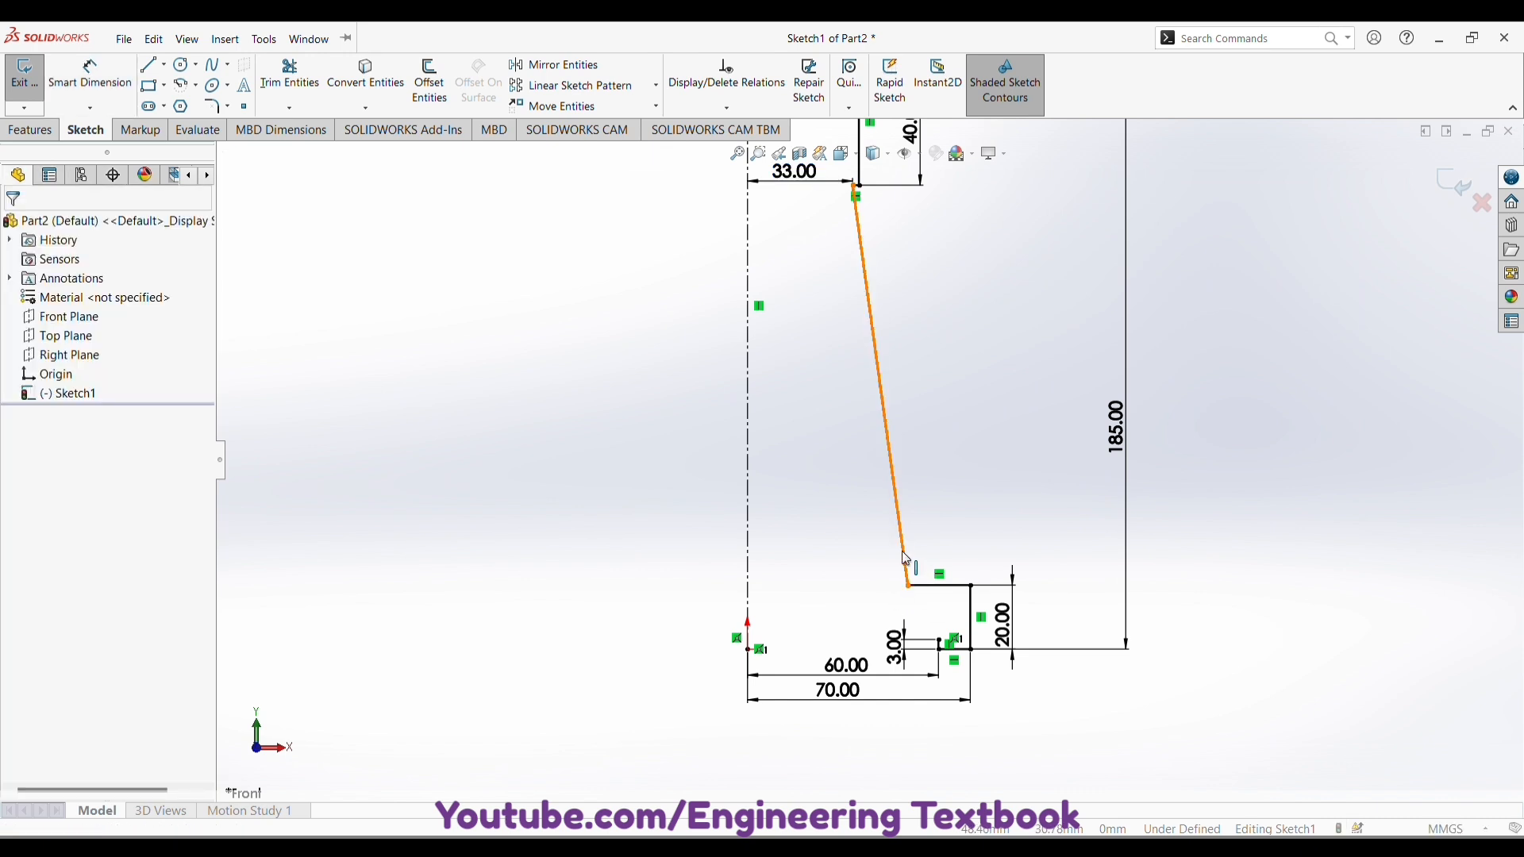
{"action": "left_click_drag", "start_coordinate": [904, 556], "coordinate": [884, 592]}
{"action": "key", "text": "Escape"}
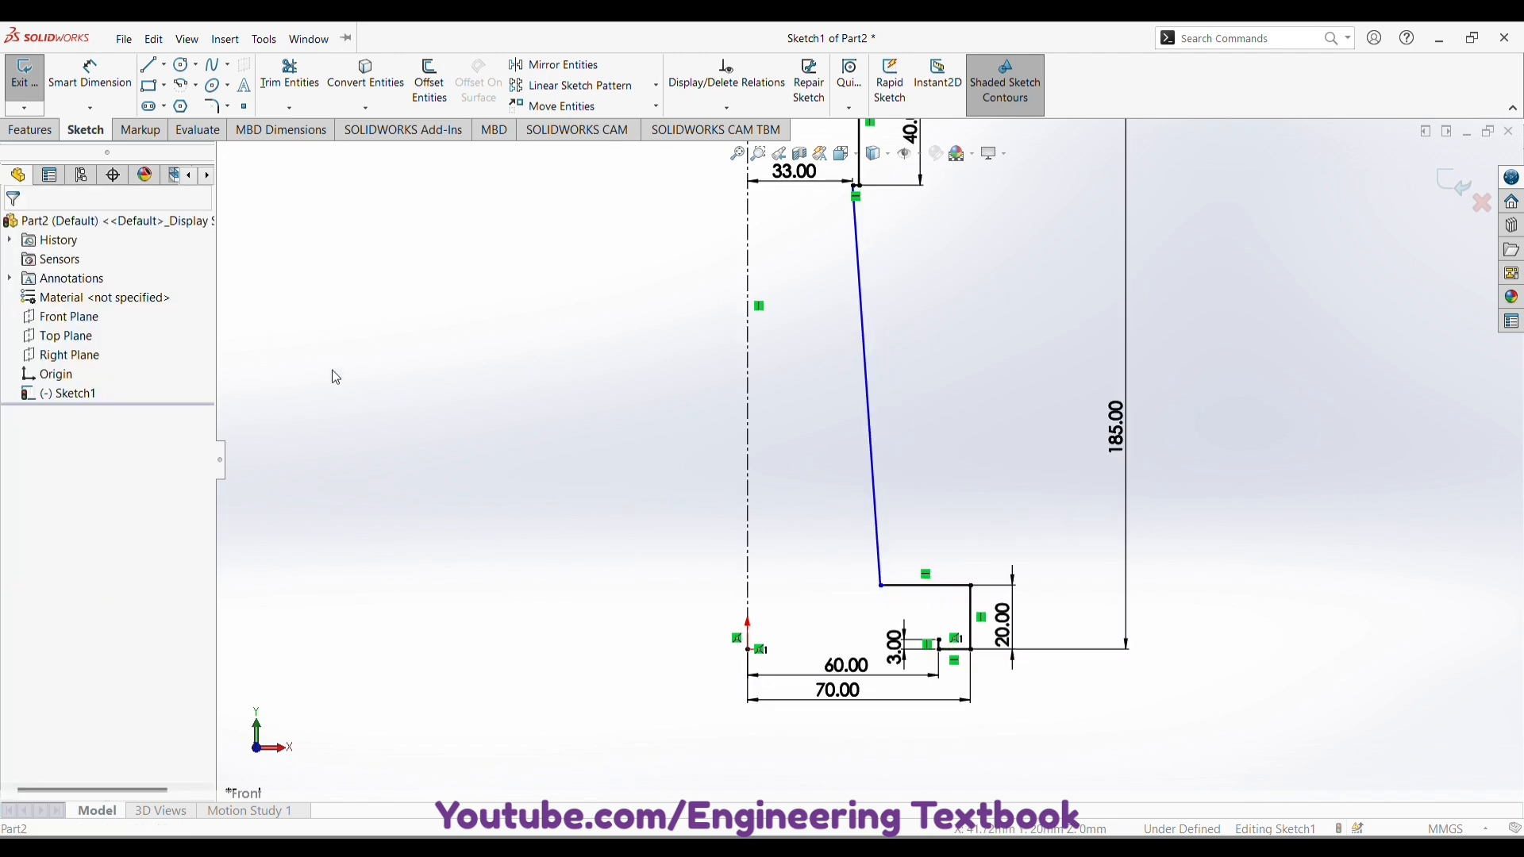
- Dimension the distance from the centerline to the sloping line's lower end as 50 mm, placing the dimension below the base's top edge
{"action": "left_click", "coordinate": [89, 80]}
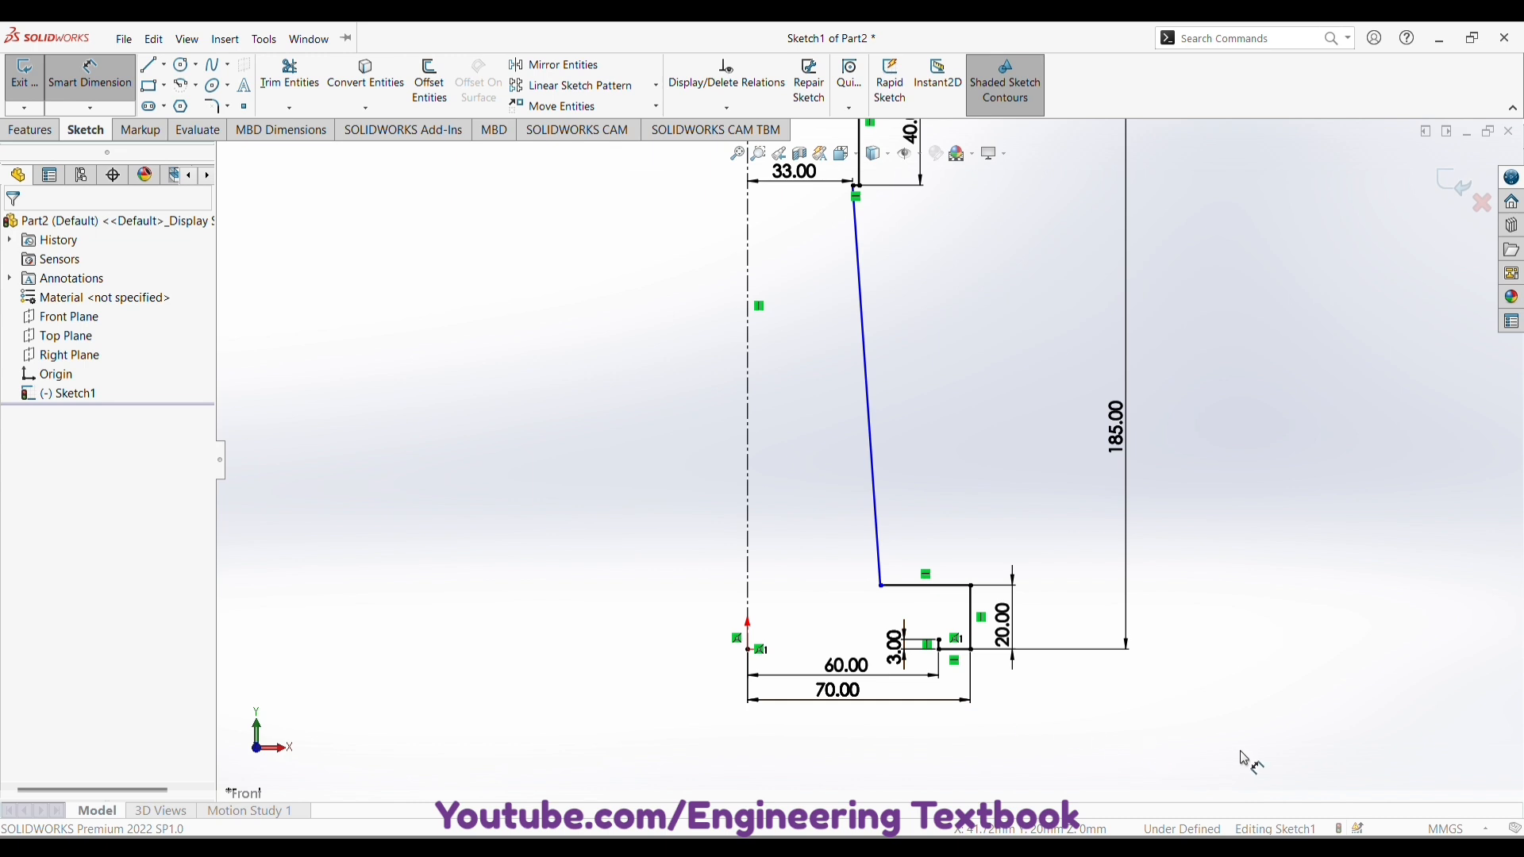
{"action": "left_click", "coordinate": [882, 587]}
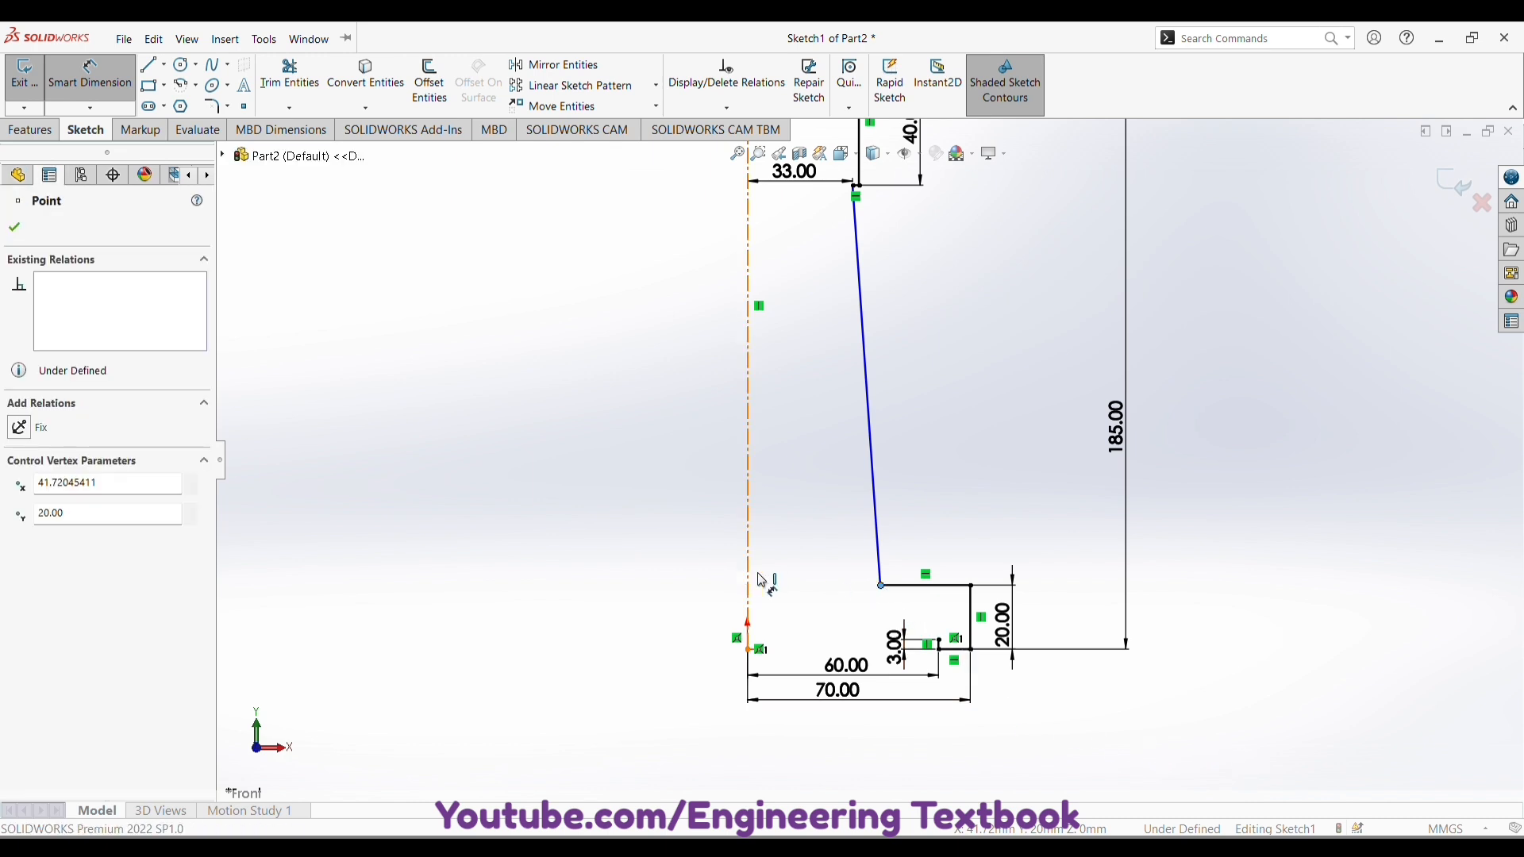
{"action": "left_click", "coordinate": [749, 579]}
{"action": "left_click", "coordinate": [822, 570]}
{"action": "type", "text": "50"}
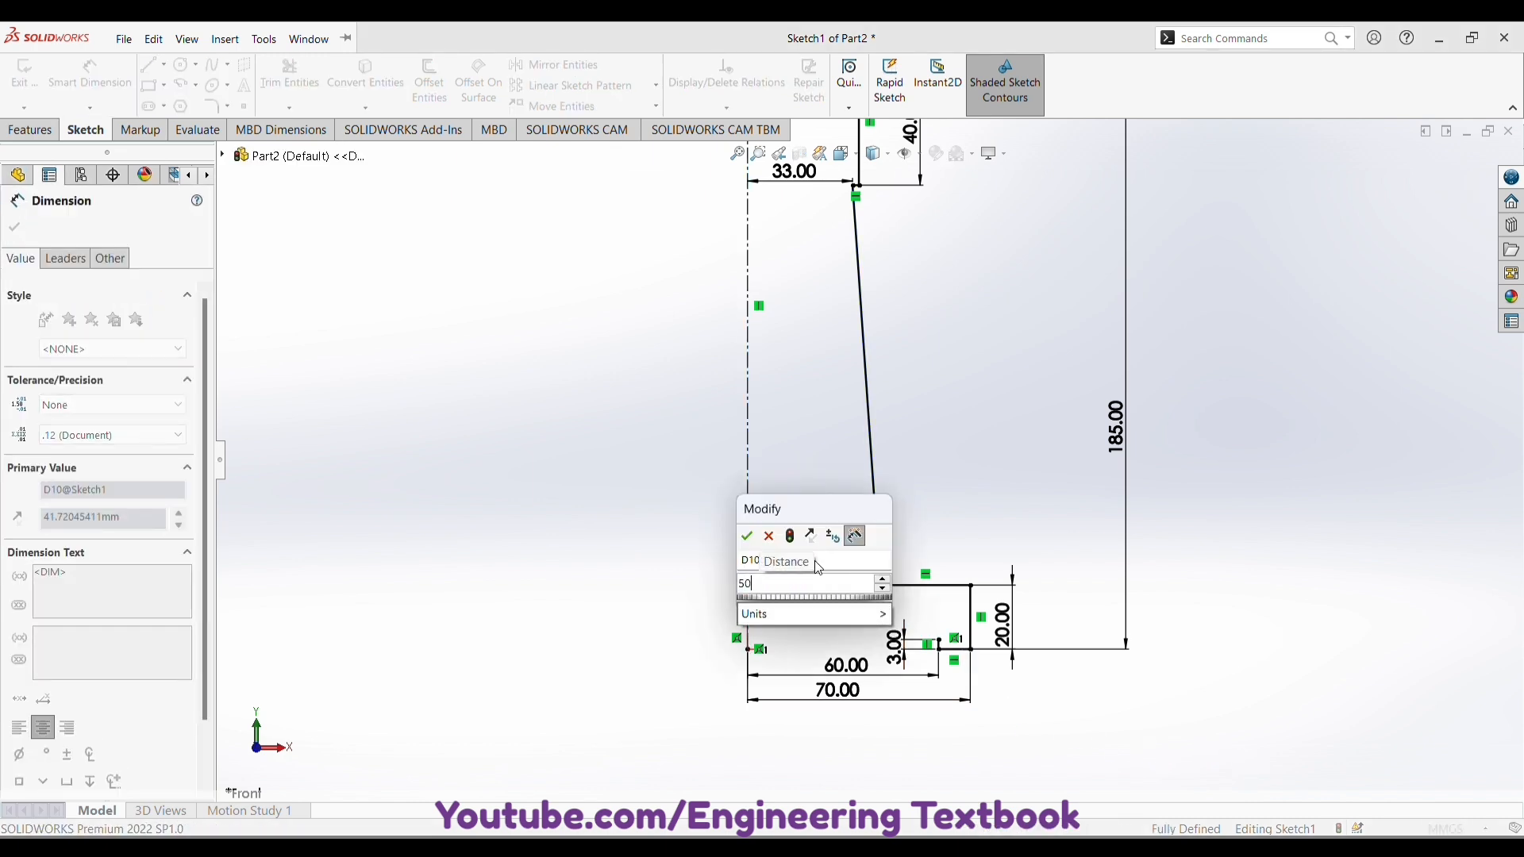
{"action": "key", "text": "Return"}
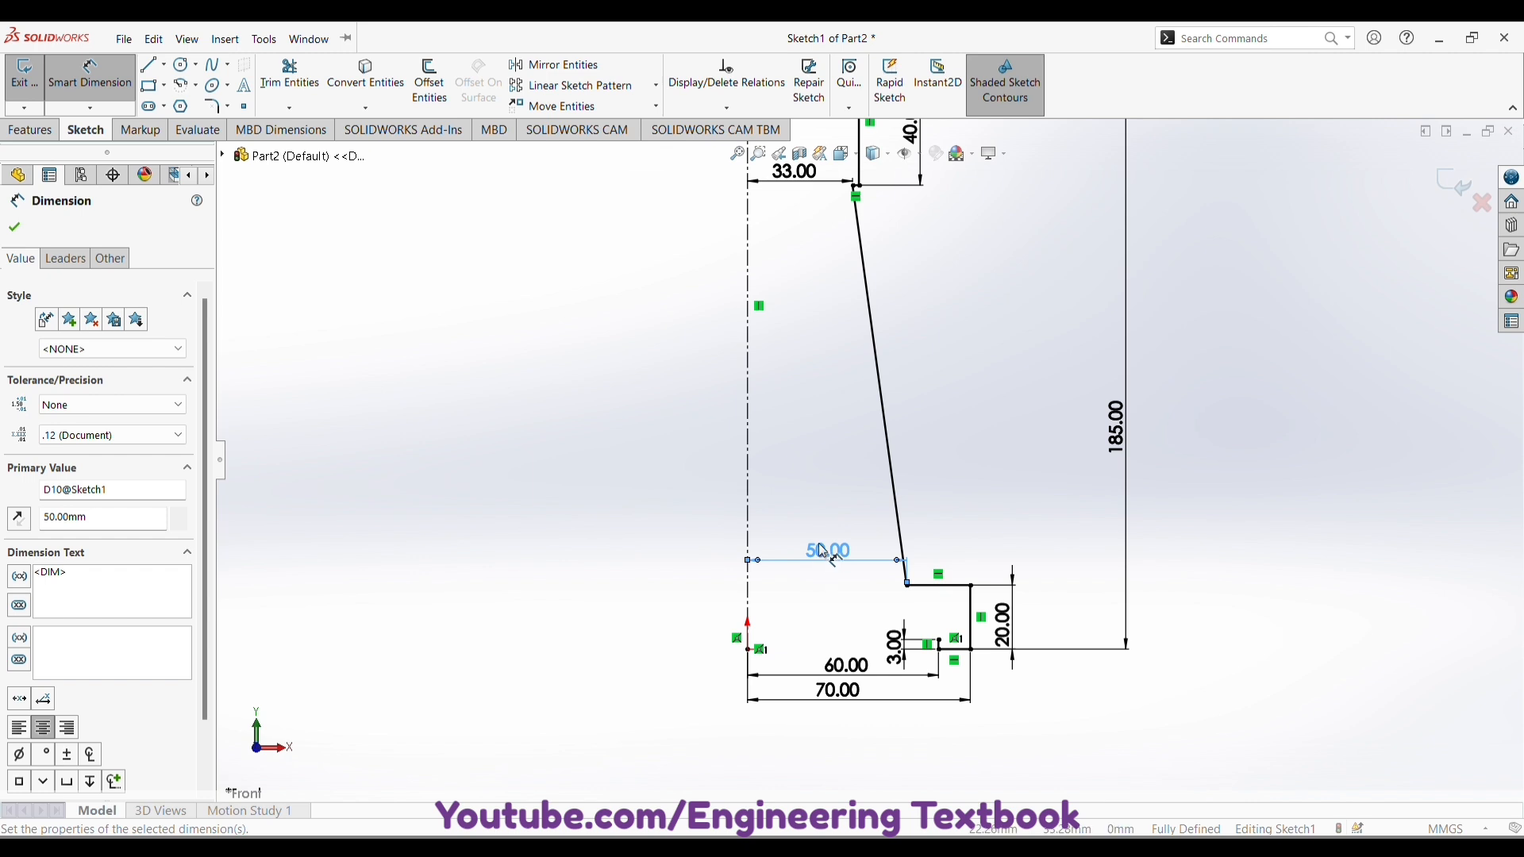
{"action": "left_click_drag", "start_coordinate": [824, 552], "coordinate": [832, 601]}
{"action": "key", "text": "Escape"}
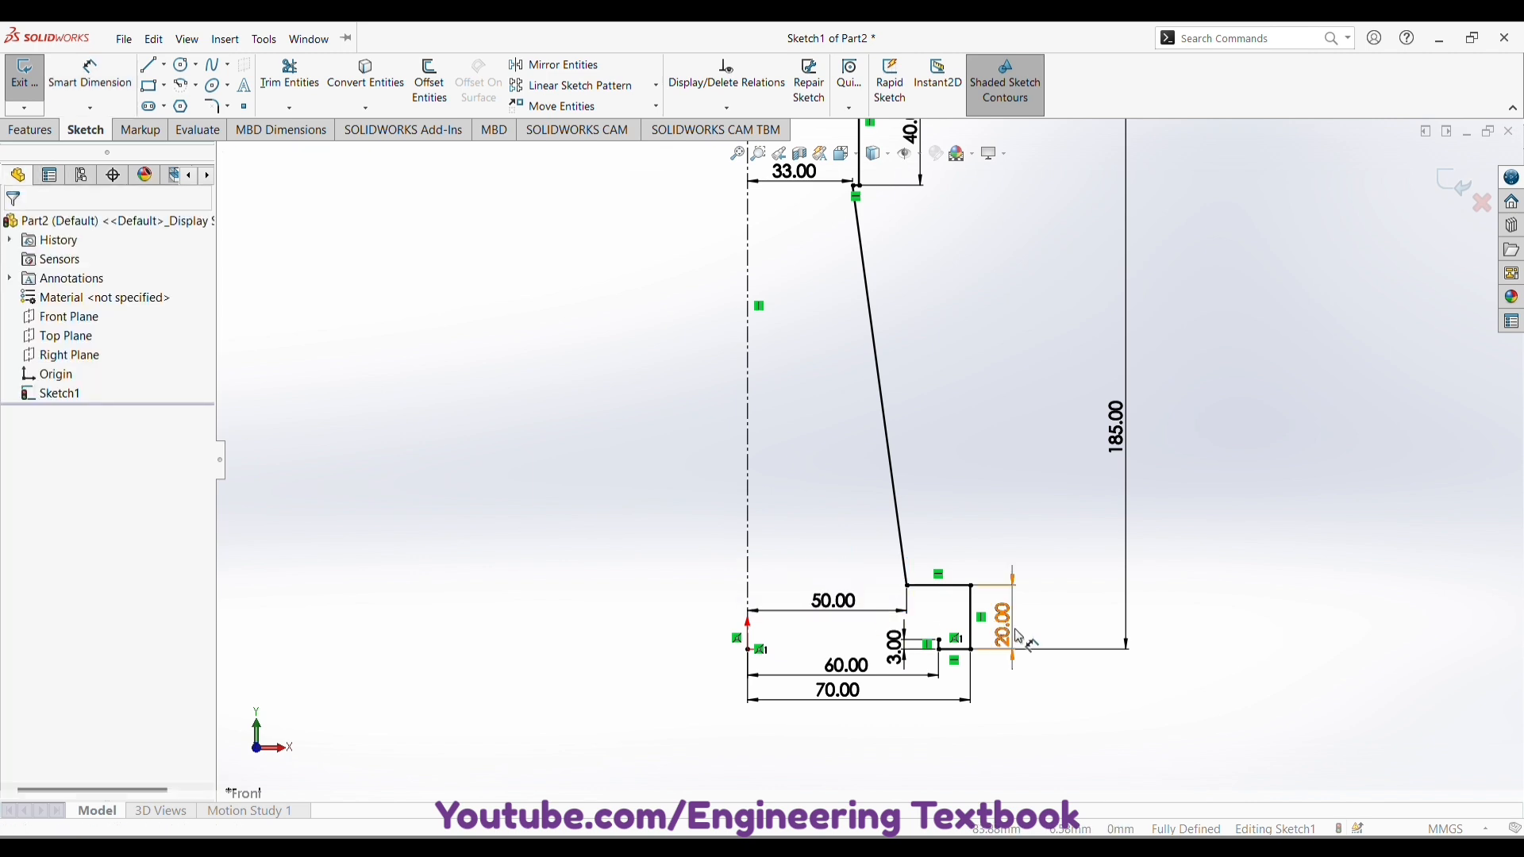
- Offset the sloping line and its connected chain 10 mm inward toward the centerline using the reversed direction
{"action": "scroll", "coordinate": [912, 476], "scroll_direction": "up", "scroll_amount": 3}
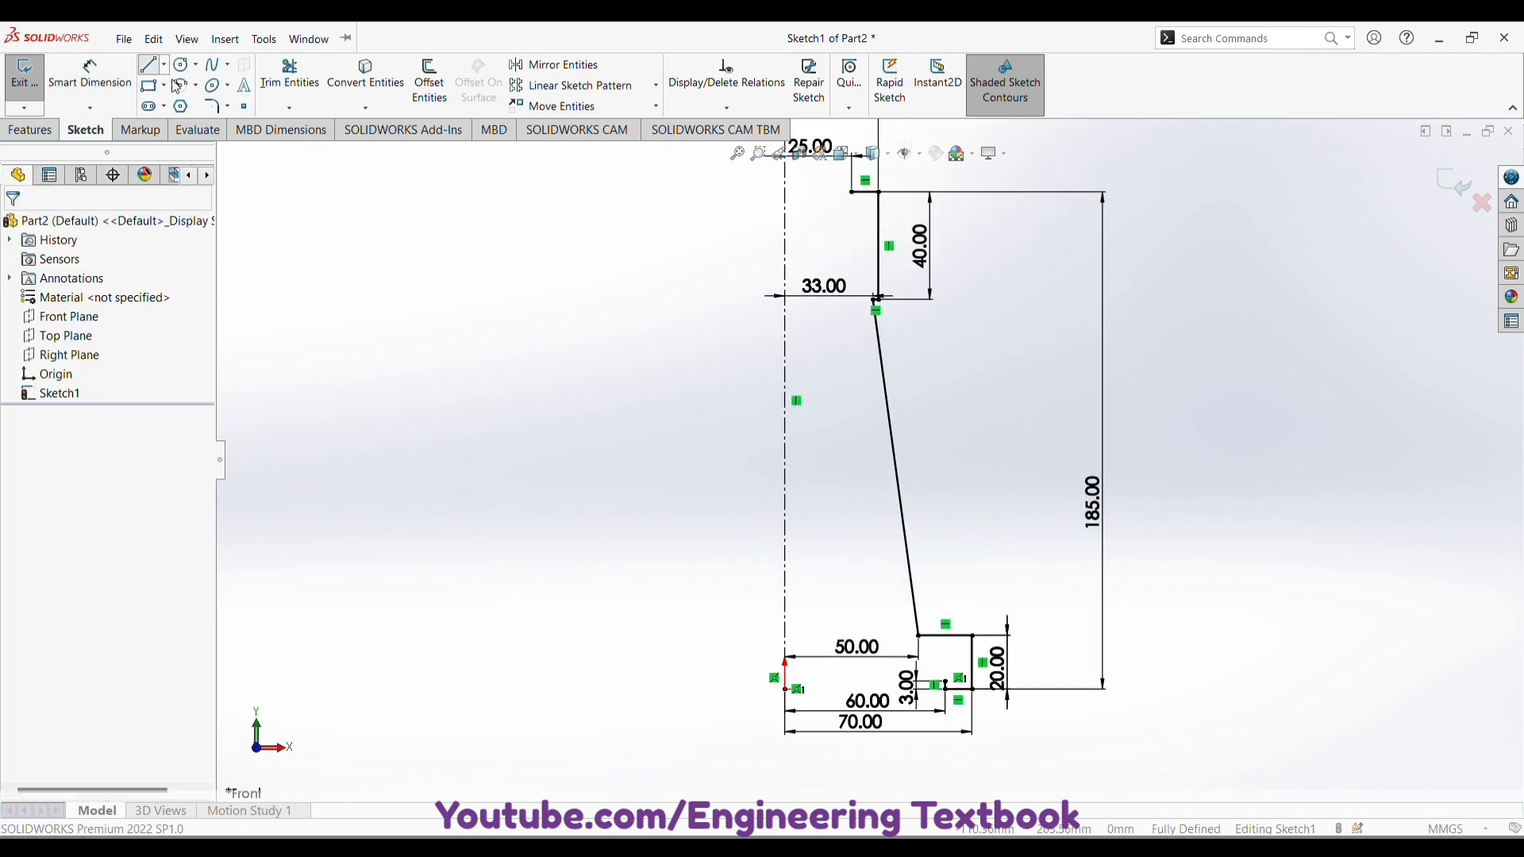
{"action": "left_click", "coordinate": [150, 64]}
{"action": "key", "text": "Escape"}
{"action": "left_click", "coordinate": [888, 388]}
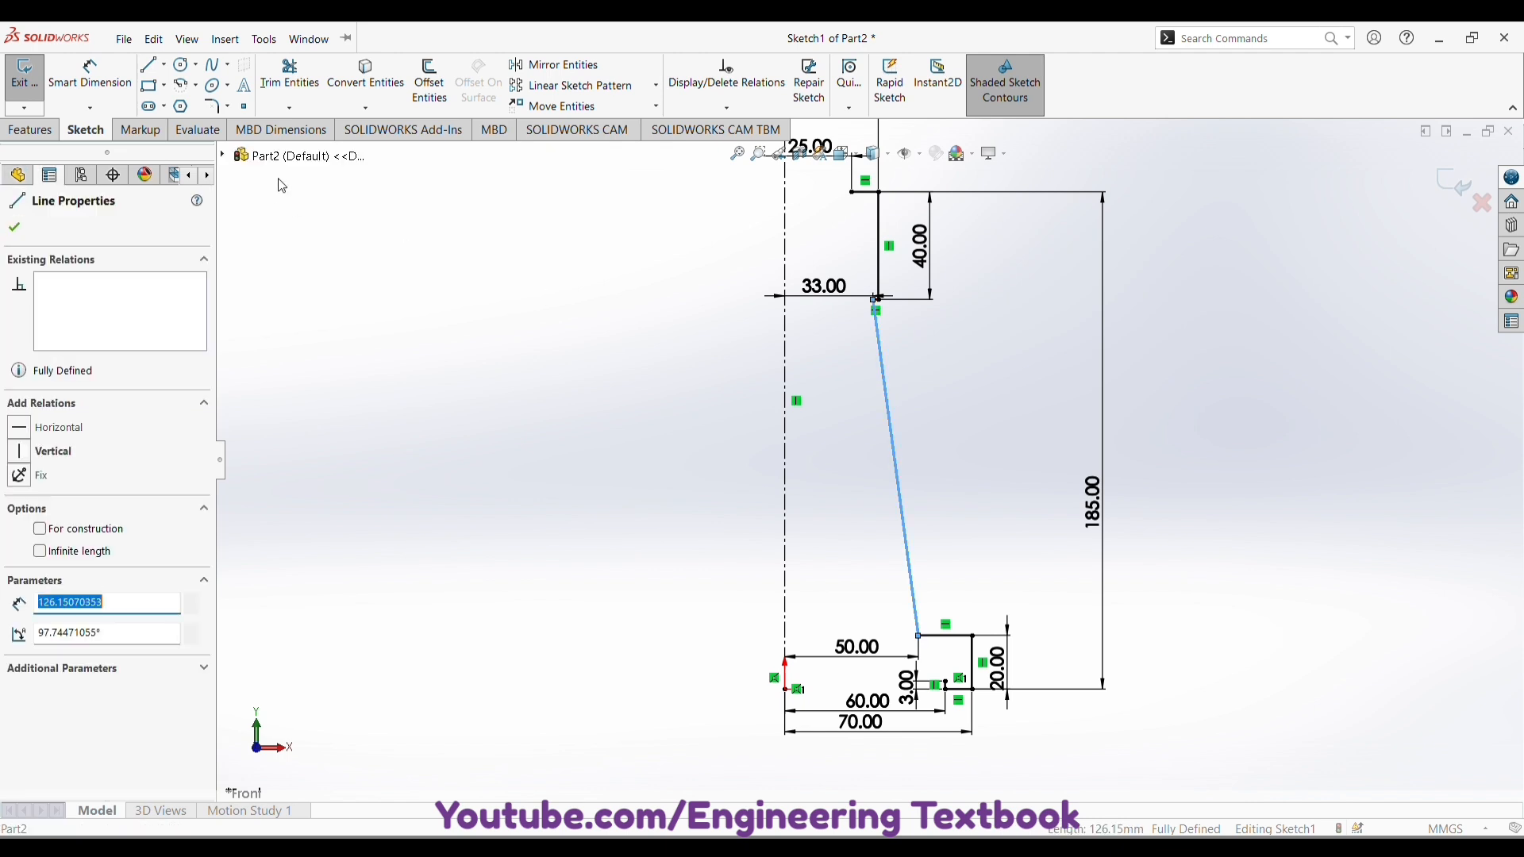
{"action": "left_click", "coordinate": [430, 79]}
{"action": "left_click", "coordinate": [46, 329]}
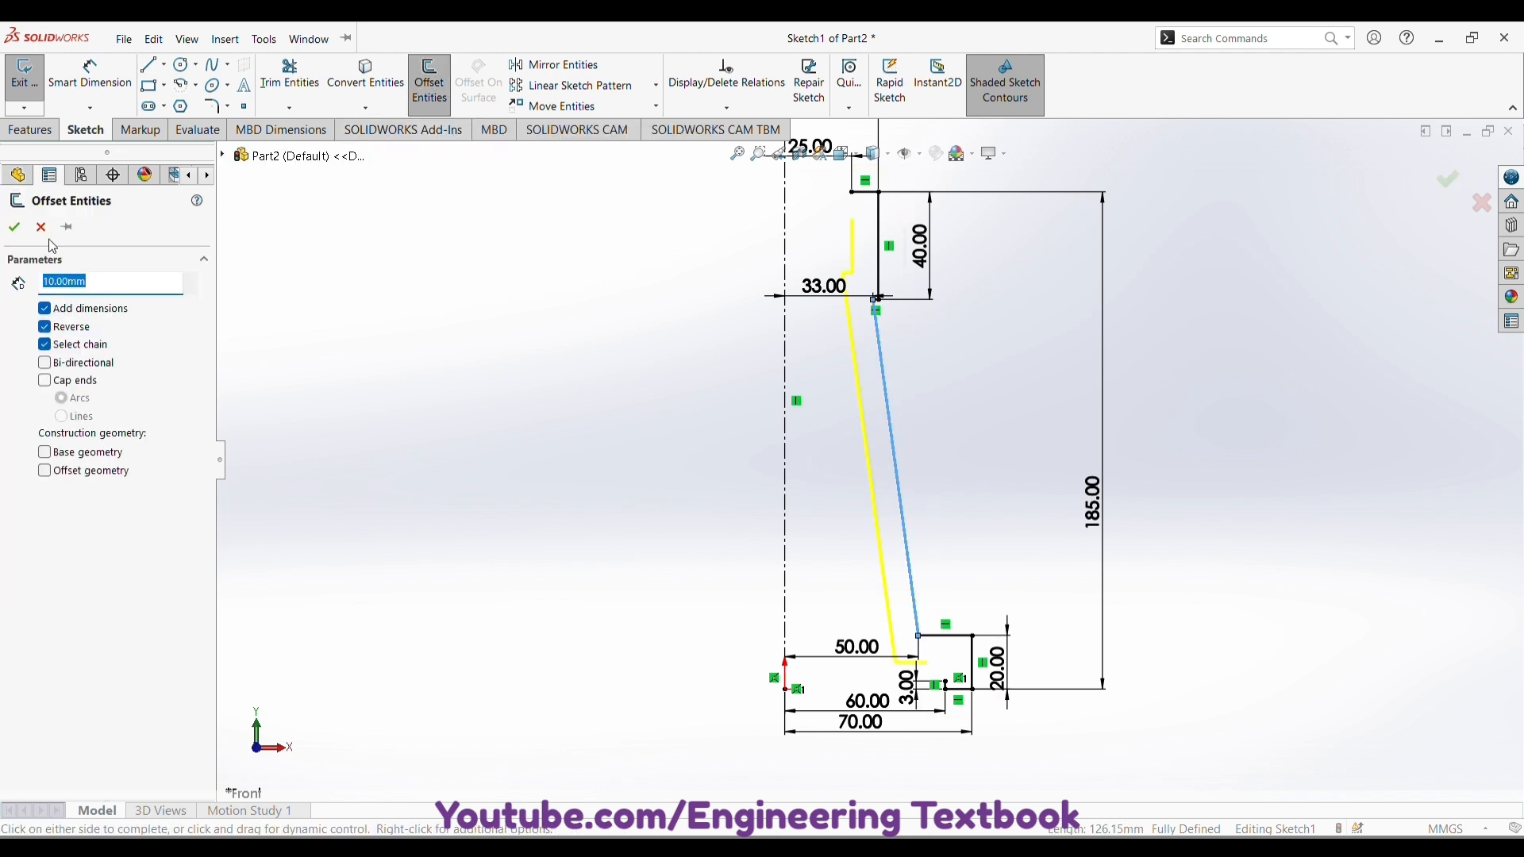
{"action": "left_click", "coordinate": [13, 228]}
- Delete the short horizontal offset line at the lower end of the inner sloping line, along with its leftover end point
{"action": "scroll", "coordinate": [918, 704], "scroll_direction": "down", "scroll_amount": 3}
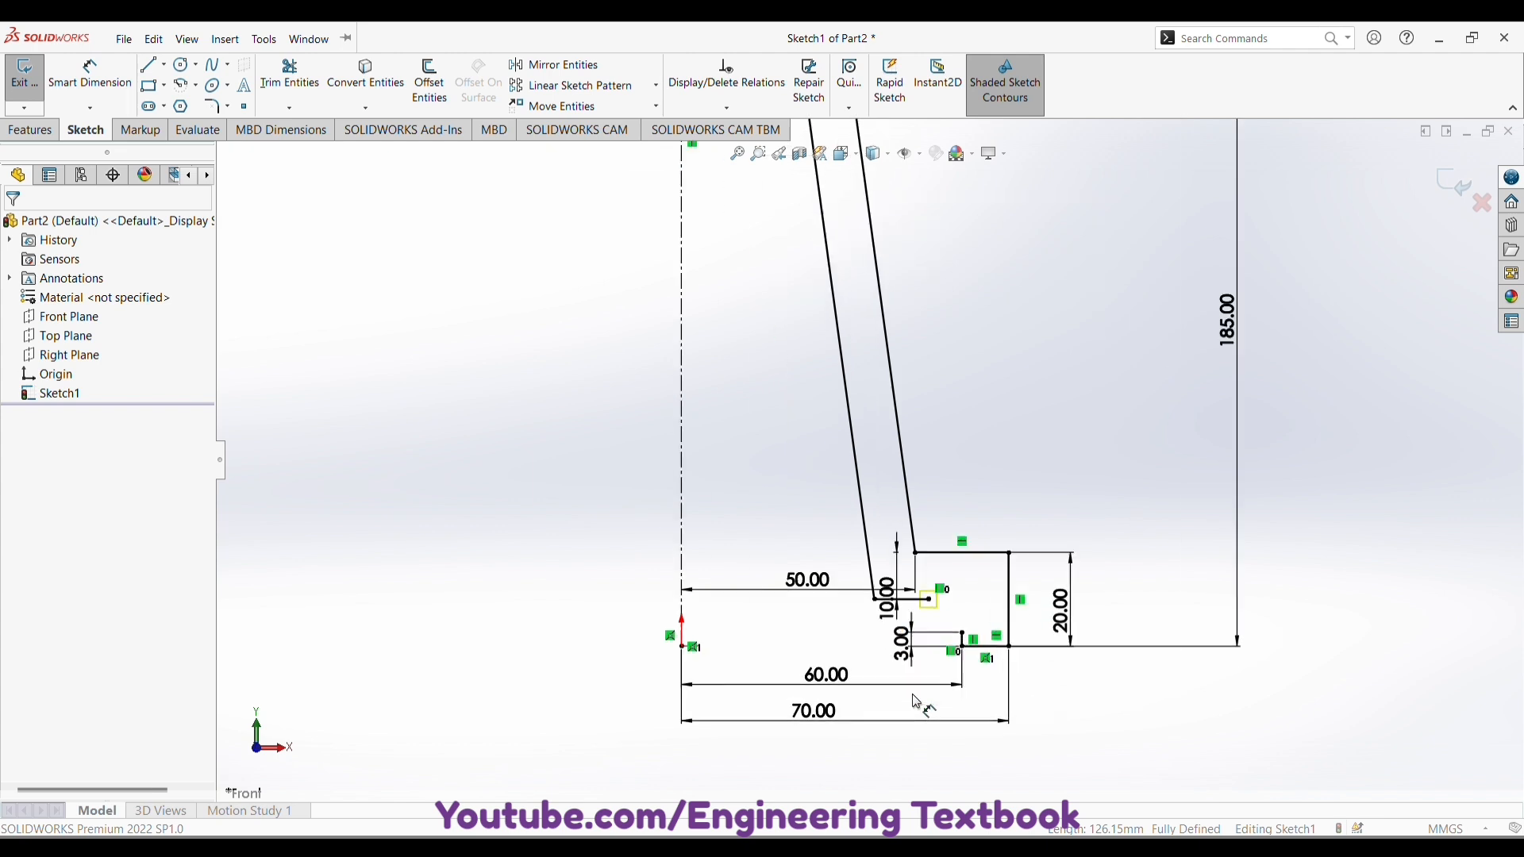
{"action": "scroll", "coordinate": [943, 439], "scroll_direction": "down", "scroll_amount": 3}
{"action": "left_click_drag", "start_coordinate": [971, 393], "coordinate": [897, 463]}
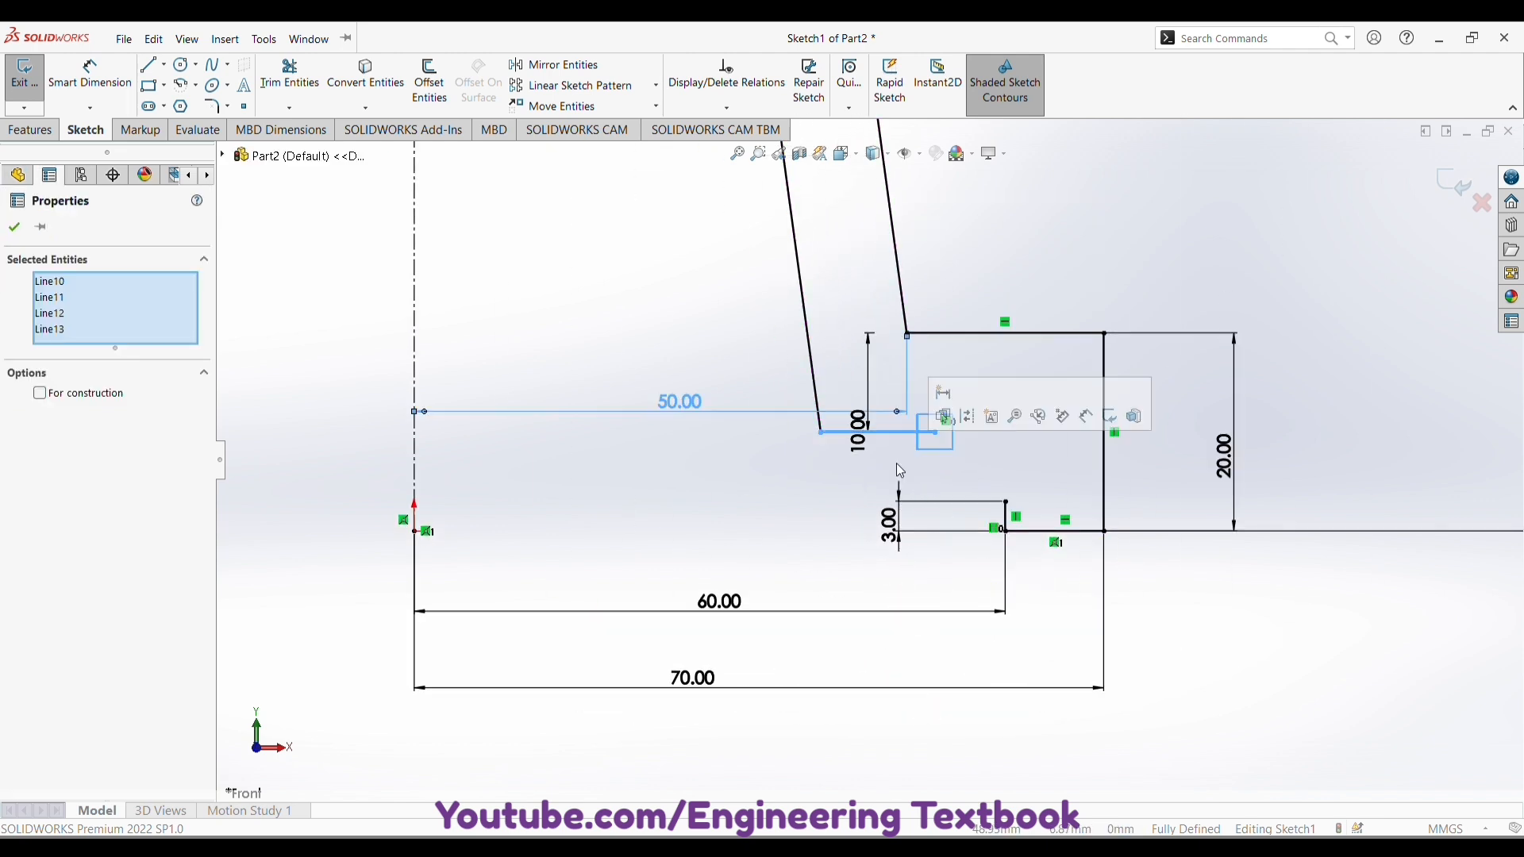
{"action": "key", "text": "Delete"}
{"action": "left_click", "coordinate": [915, 434]}
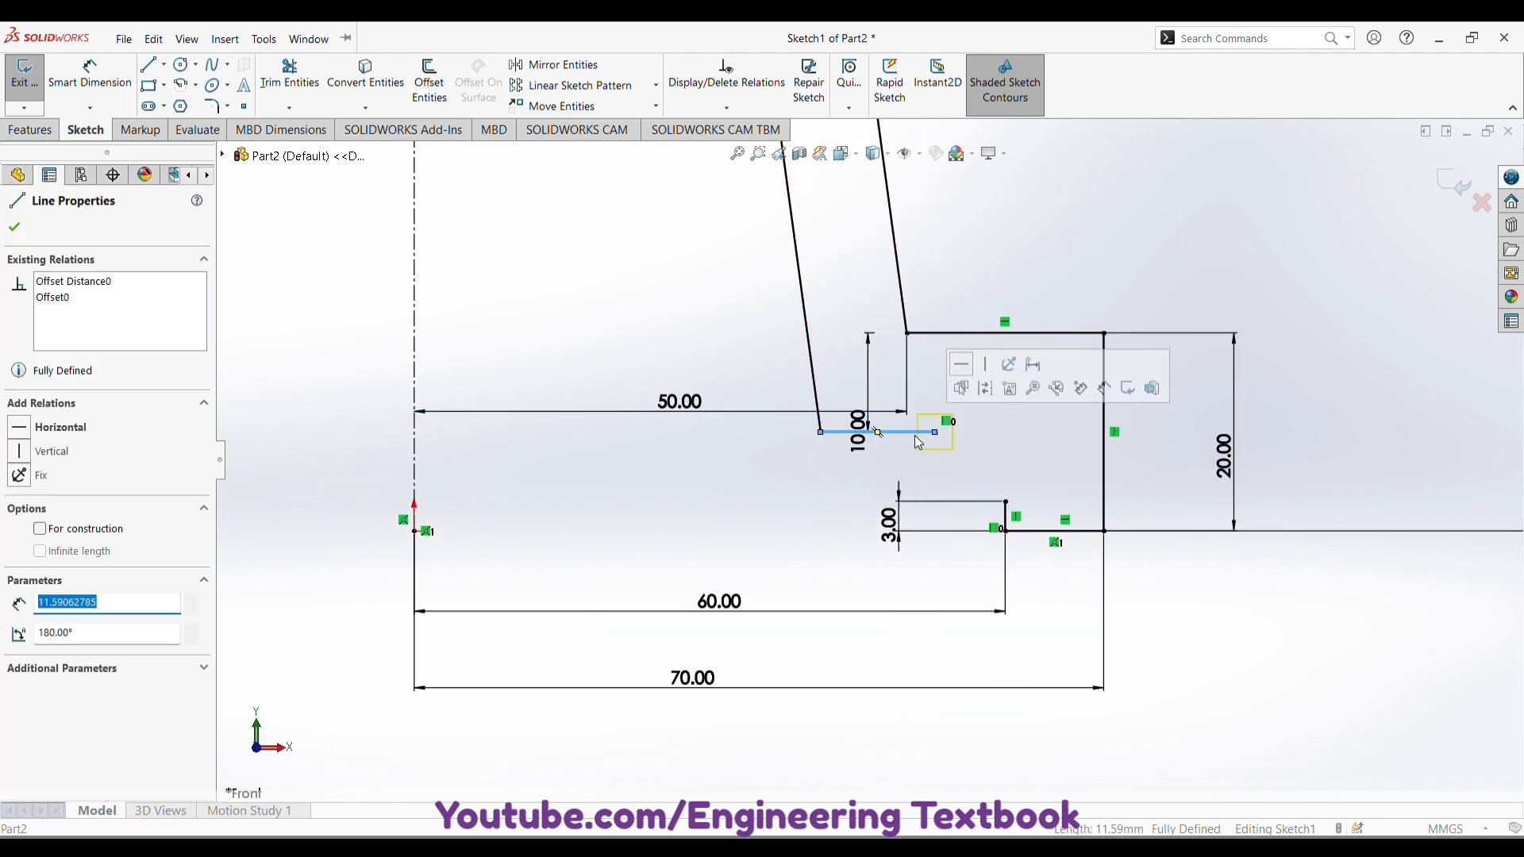
{"action": "key", "text": "Delete"}
{"action": "left_click_drag", "start_coordinate": [969, 396], "coordinate": [919, 457]}
{"action": "key", "text": "Delete"}
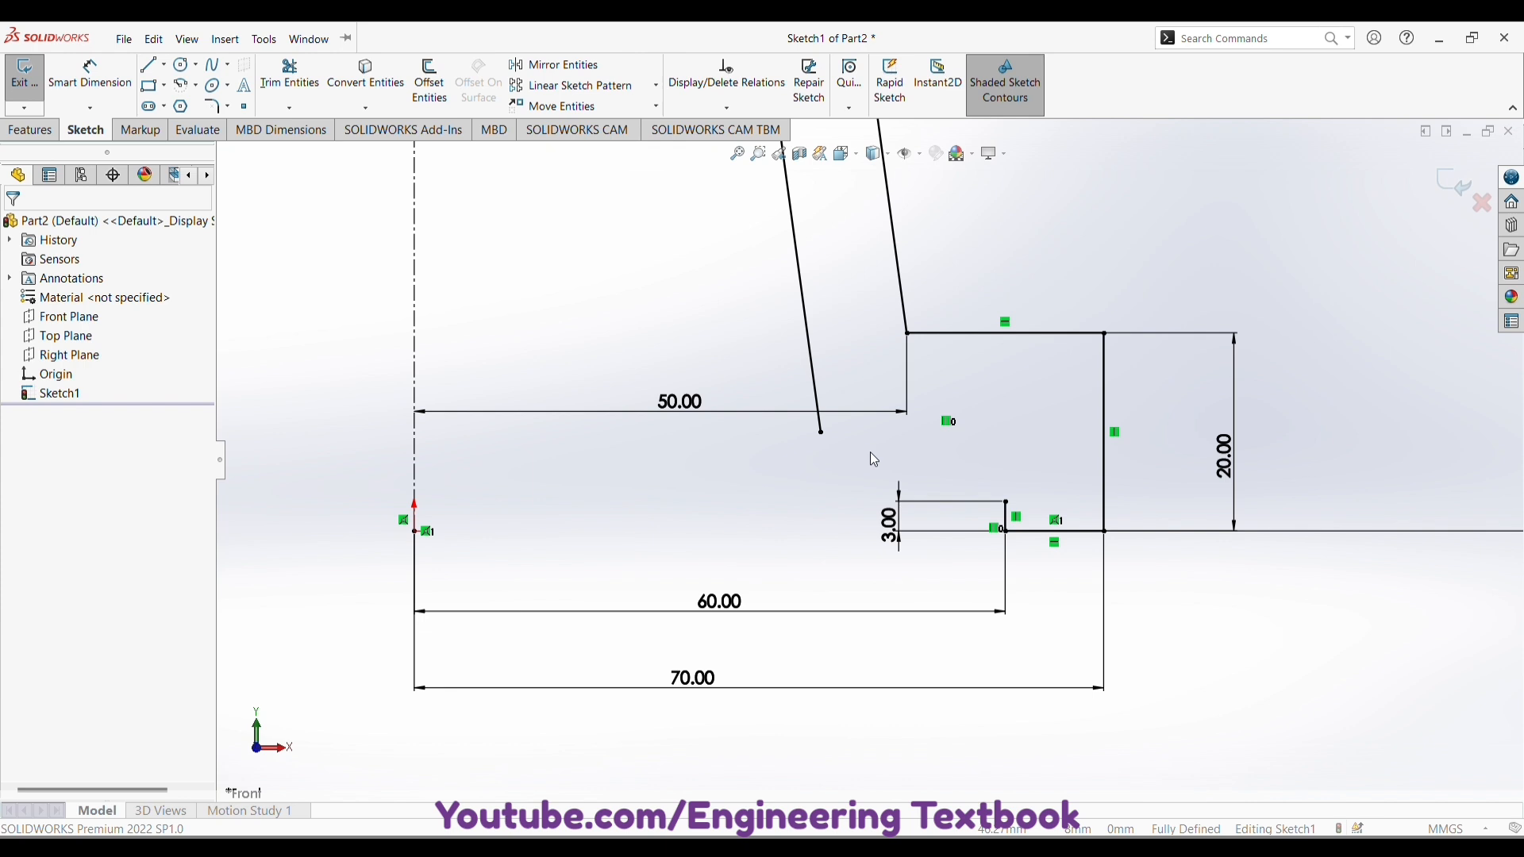
- Draw a horizontal line from the top of the 3 mm step toward the centerline, ending past the inner sloping line
{"action": "key", "text": "l"}
{"action": "left_click", "coordinate": [1006, 501]}
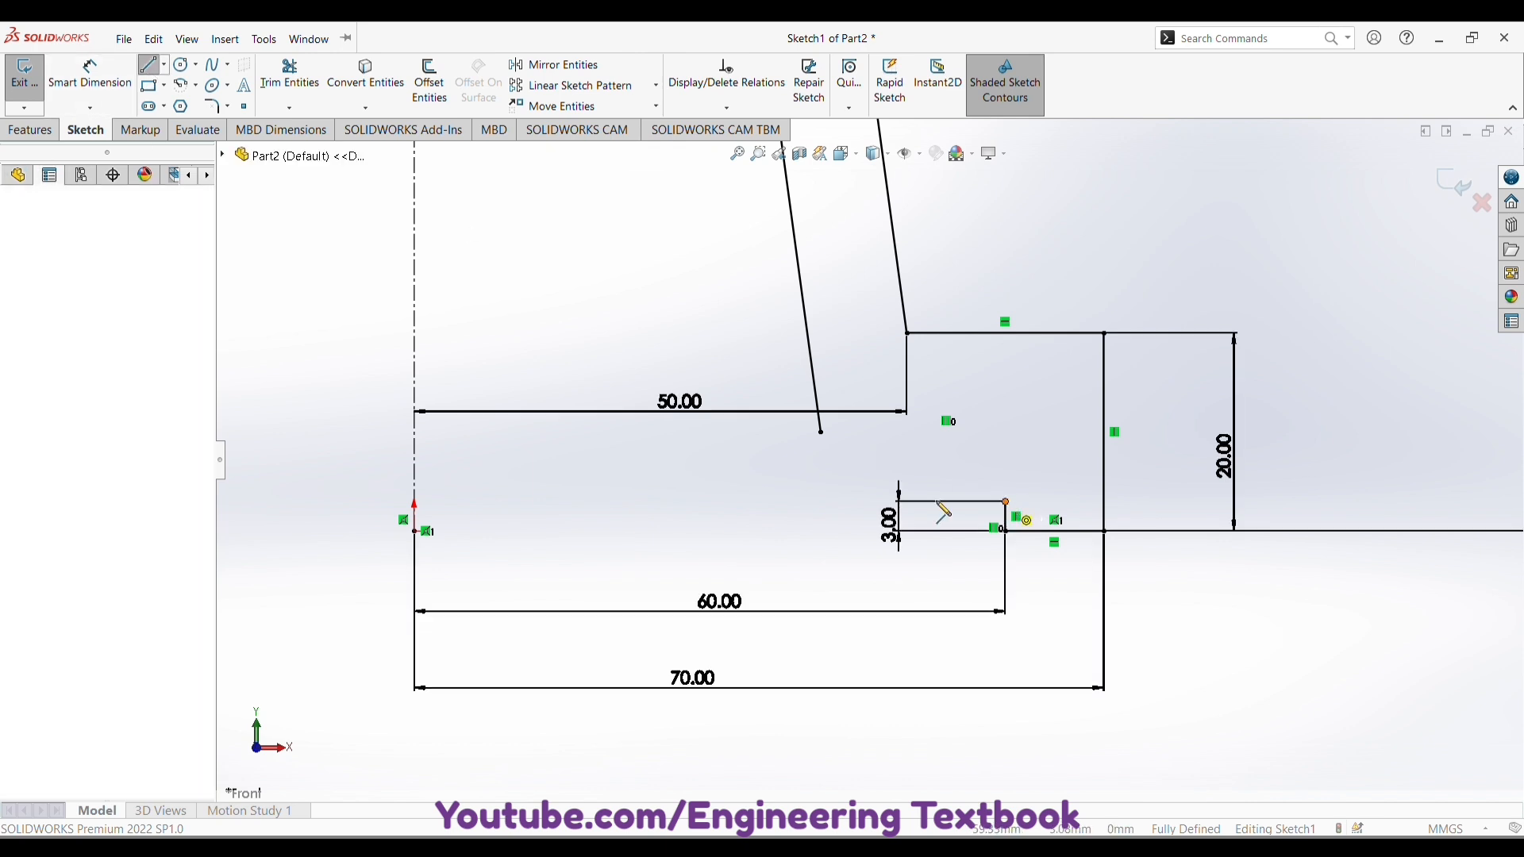
{"action": "left_click", "coordinate": [770, 502]}
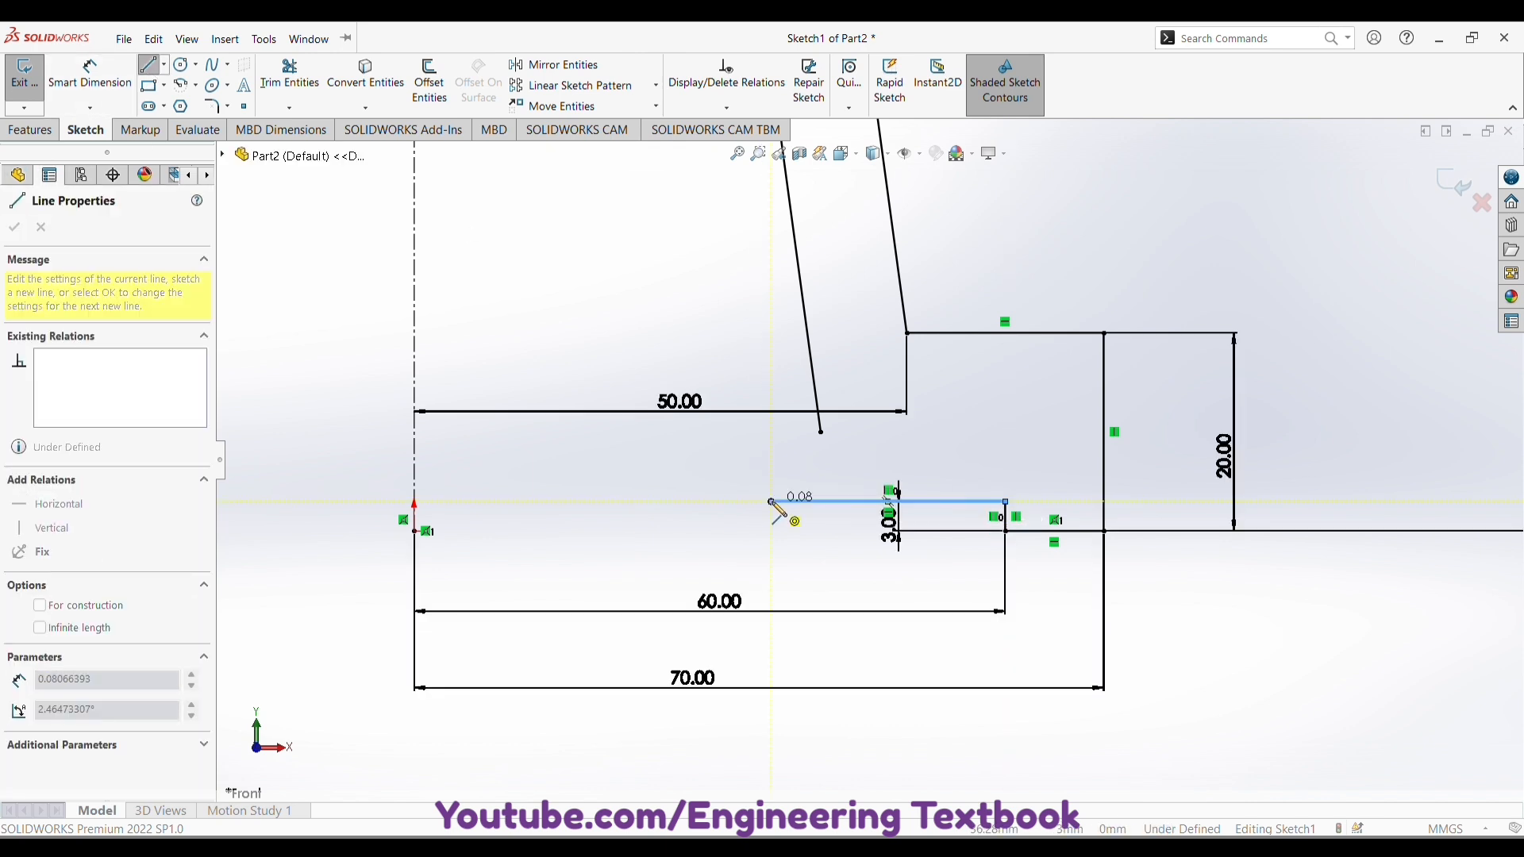
{"action": "key", "text": "Escape"}
- Extend the inner sloping line down to the horizontal line above the base and trim that line's overhang beyond the corner
{"action": "left_click", "coordinate": [289, 107]}
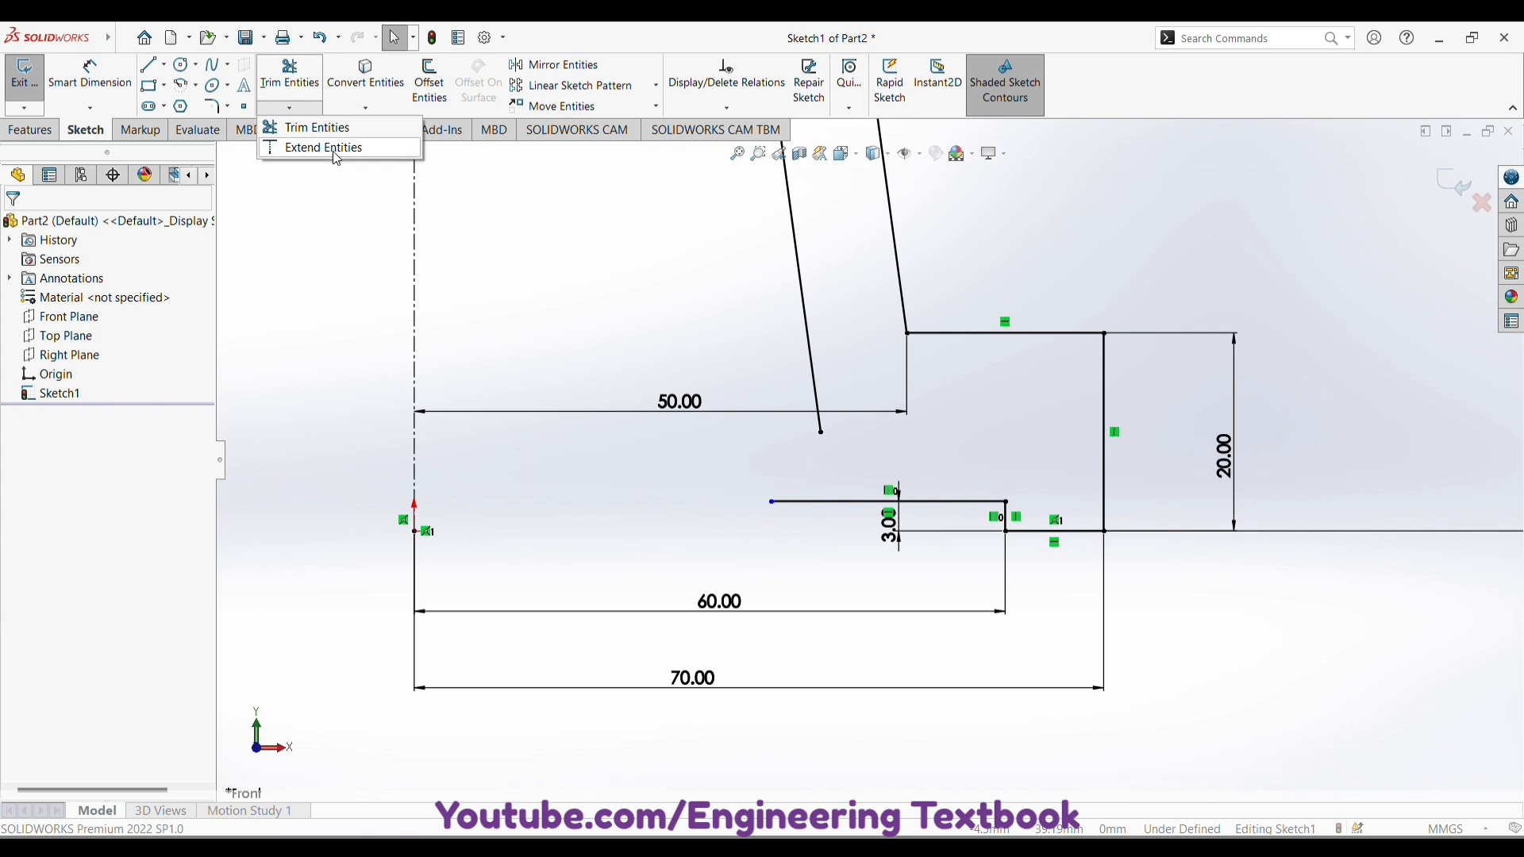
{"action": "left_click", "coordinate": [327, 147]}
{"action": "left_click", "coordinate": [814, 364]}
{"action": "key", "text": "Escape"}
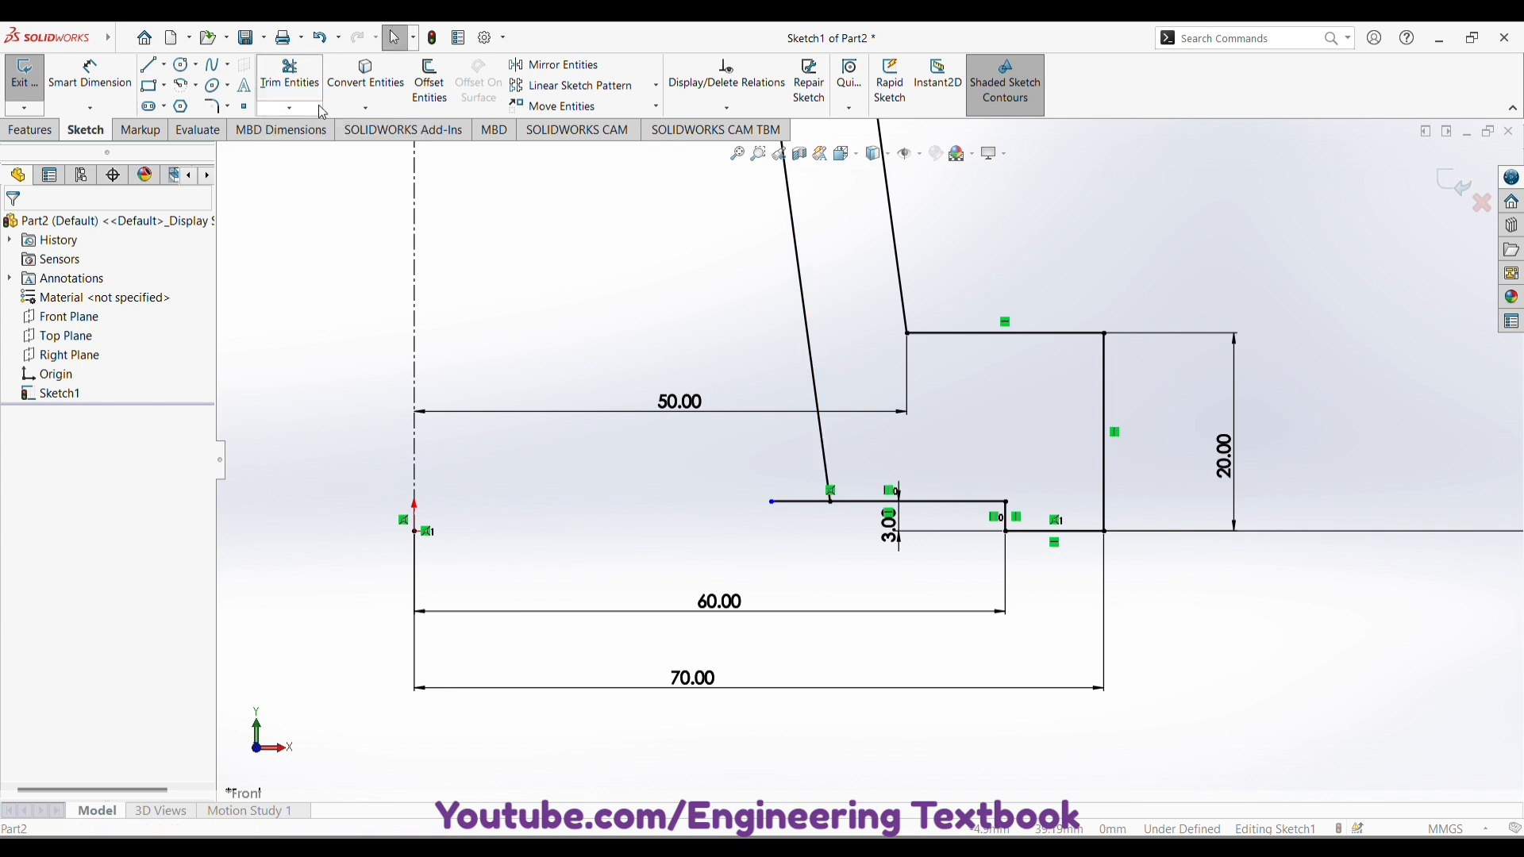
{"action": "left_click", "coordinate": [300, 84]}
{"action": "key", "text": "Escape"}
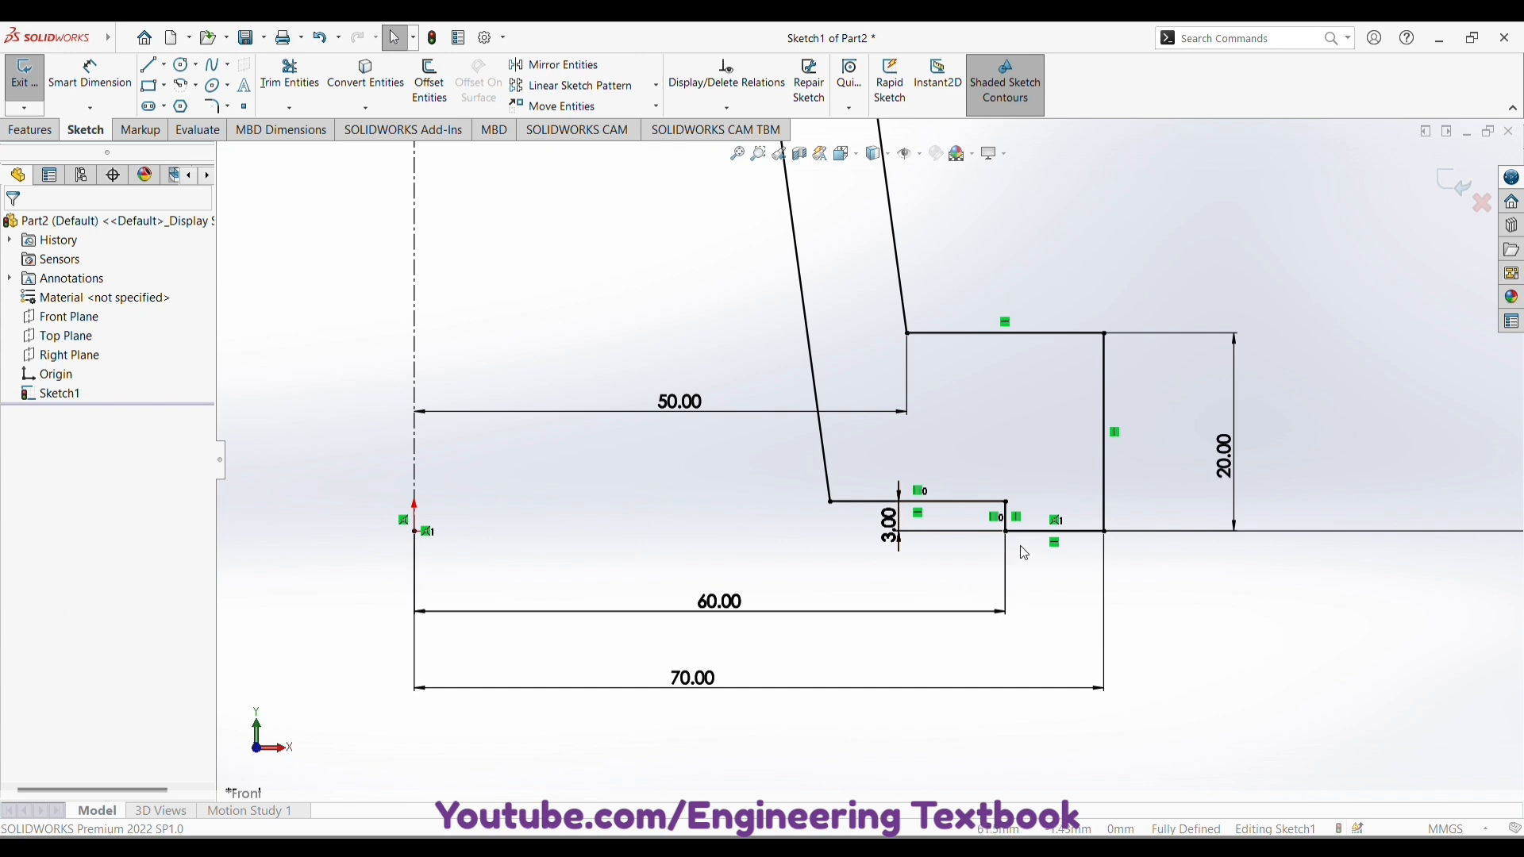
- Delete the offset's vertical line inside the collar, its leftover point and the short horizontal line above the inner sloping line
{"action": "scroll", "coordinate": [1021, 548], "scroll_direction": "up", "scroll_amount": 10}
{"action": "scroll", "coordinate": [869, 132], "scroll_direction": "down", "scroll_amount": 10}
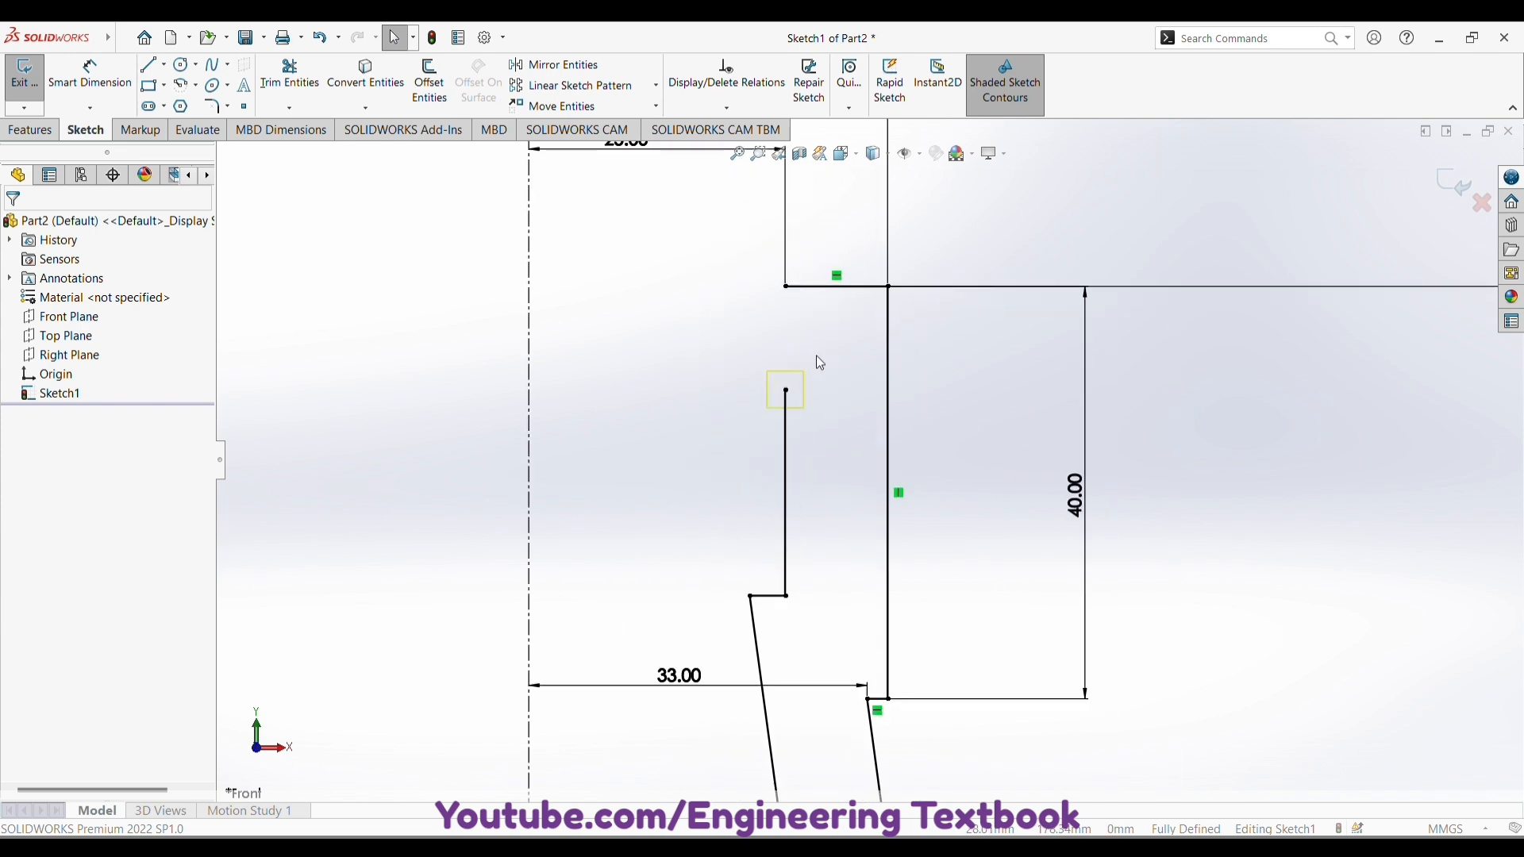
{"action": "left_click", "coordinate": [789, 449]}
{"action": "key", "text": "Delete"}
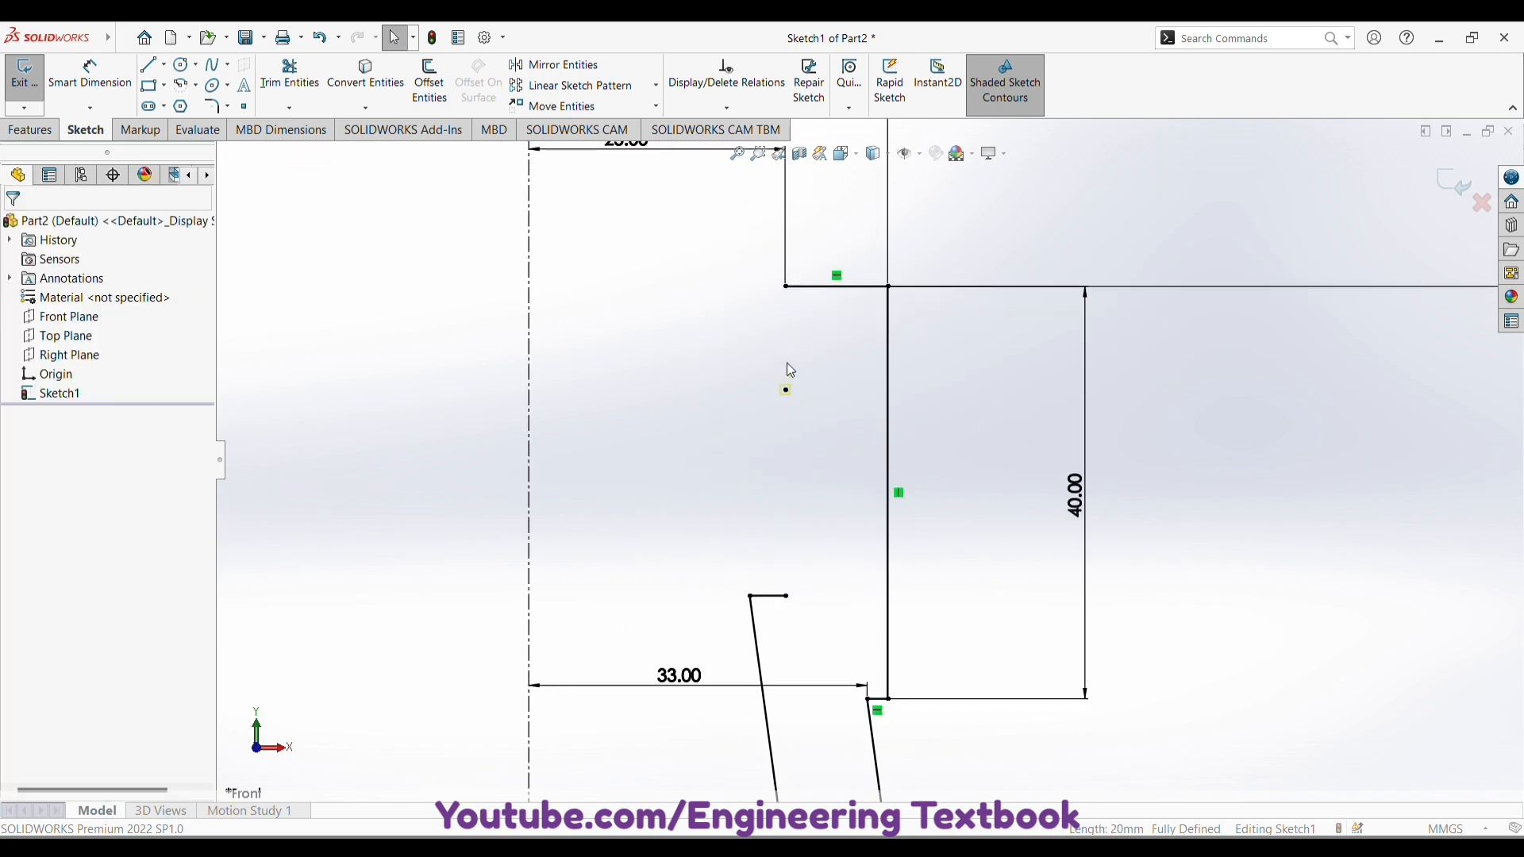
{"action": "left_click_drag", "start_coordinate": [741, 426], "coordinate": [742, 426]}
{"action": "key", "text": "Delete"}
{"action": "scroll", "coordinate": [770, 498], "scroll_direction": "down", "scroll_amount": 2}
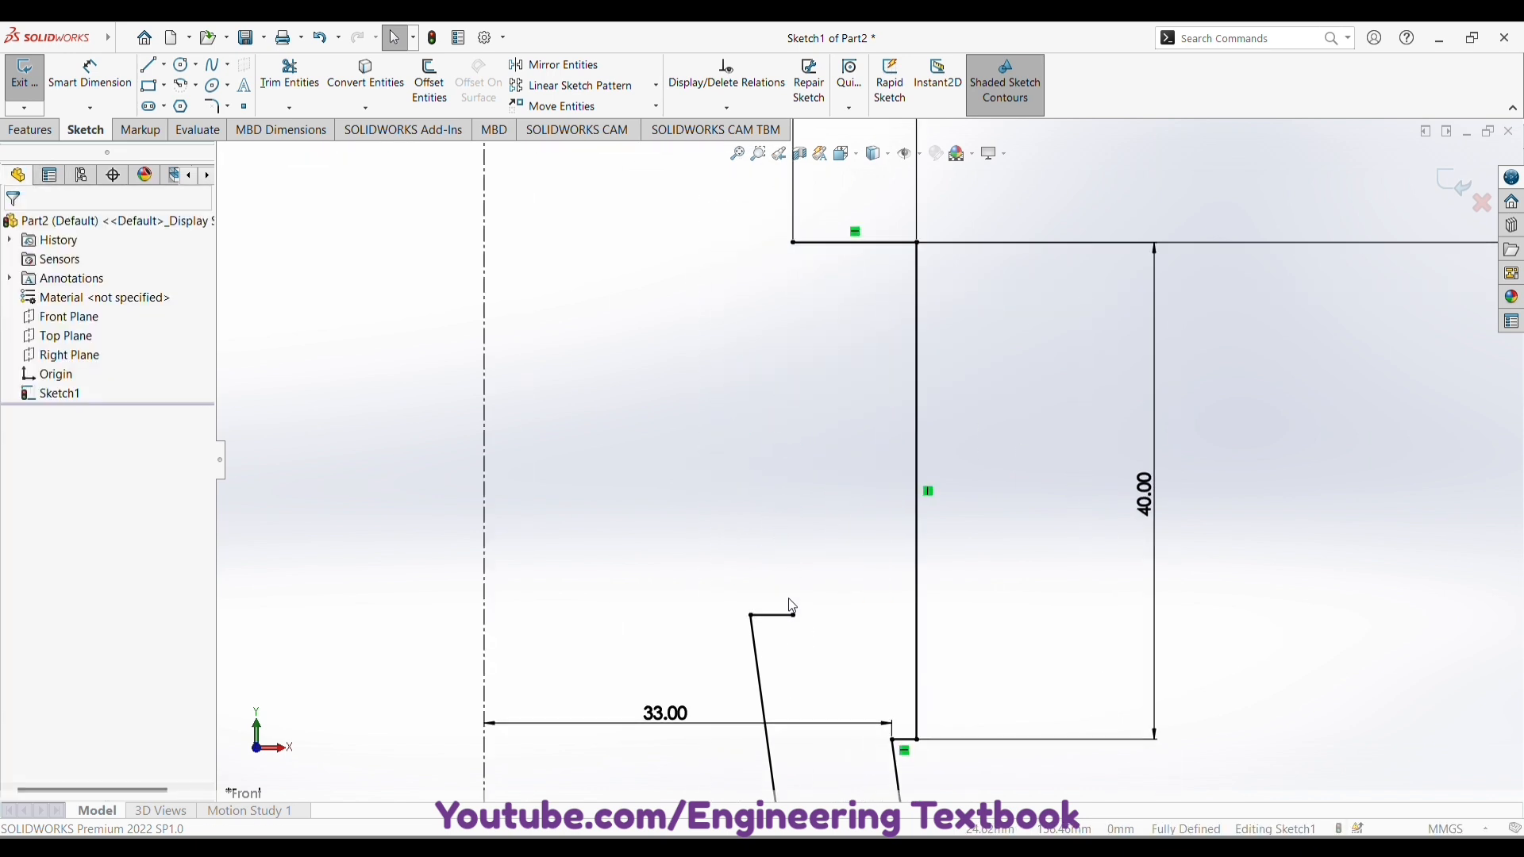
{"action": "left_click", "coordinate": [776, 616]}
{"action": "key", "text": "Delete"}
{"action": "scroll", "coordinate": [780, 622], "scroll_direction": "up", "scroll_amount": 3}
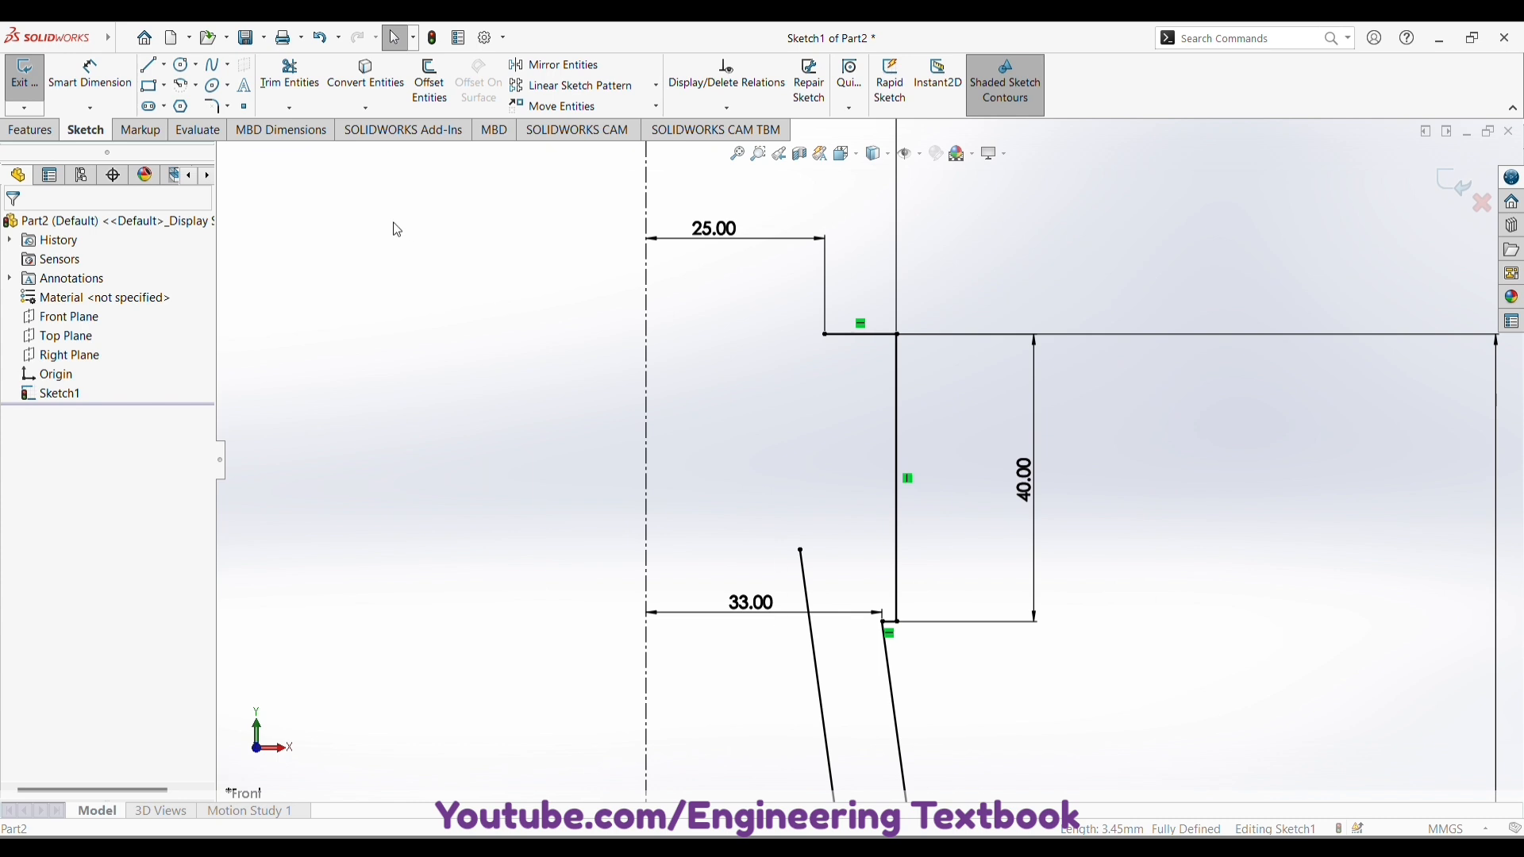
- Draw a vertical line about 89 mm long downward from the inner end of the collar's top line, crossing the inner sloping line
{"action": "left_click", "coordinate": [165, 66]}
{"action": "left_click", "coordinate": [173, 82]}
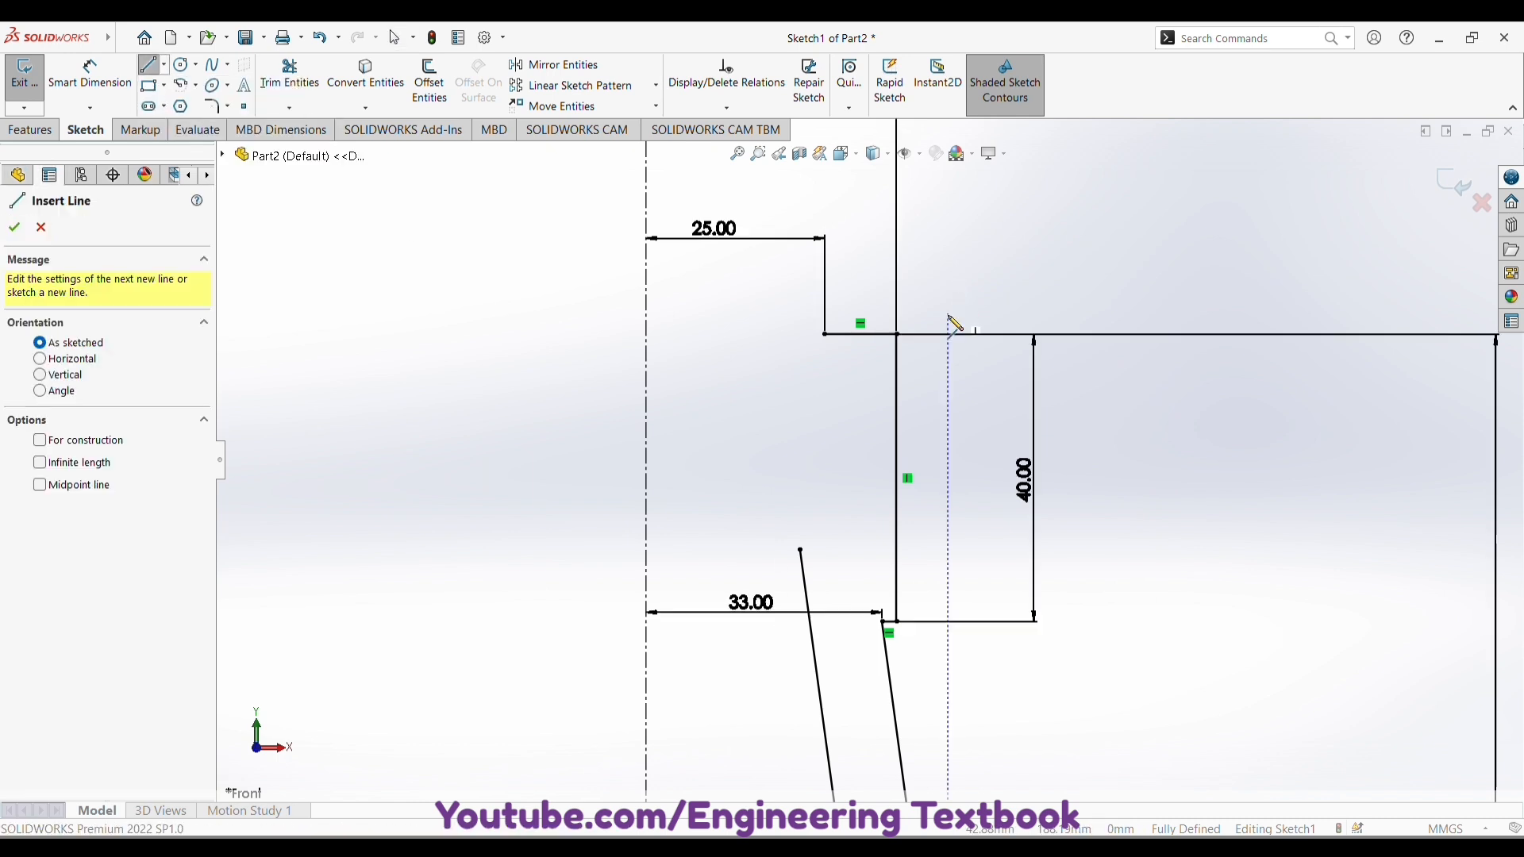
{"action": "left_click", "coordinate": [826, 335]}
{"action": "scroll", "coordinate": [830, 339], "scroll_direction": "up", "scroll_amount": 3}
{"action": "scroll", "coordinate": [857, 583], "scroll_direction": "down", "scroll_amount": 2}
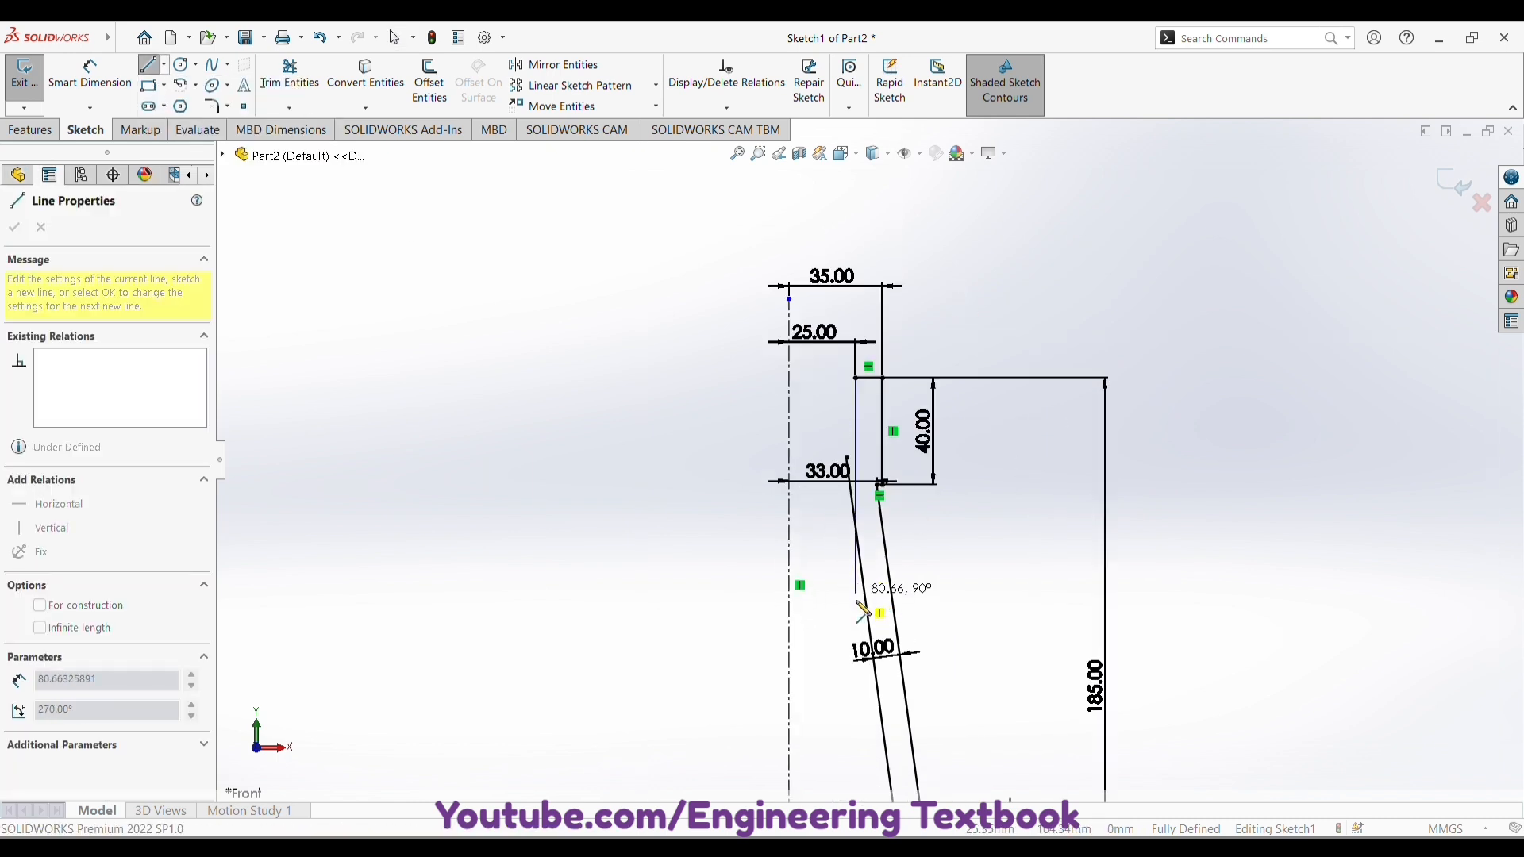
{"action": "left_click", "coordinate": [858, 608]}
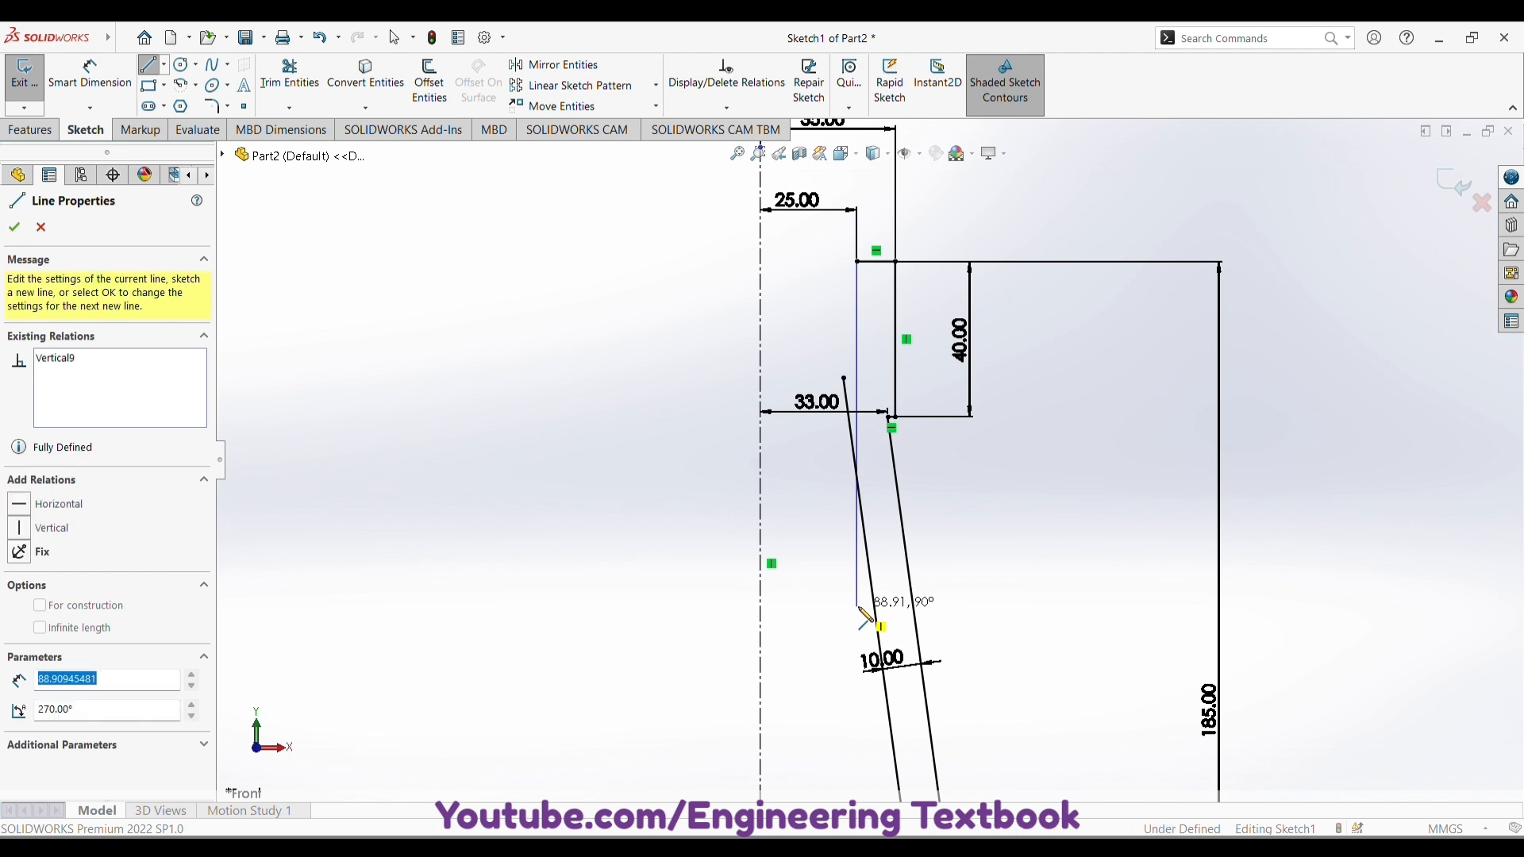
{"action": "key", "text": "Escape"}
- Trim the inner vertical line below its intersection with the inner sloping line and the sloping line above it, closing the profile
{"action": "left_click", "coordinate": [290, 79]}
{"action": "scroll", "coordinate": [932, 509], "scroll_direction": "down", "scroll_amount": 3}
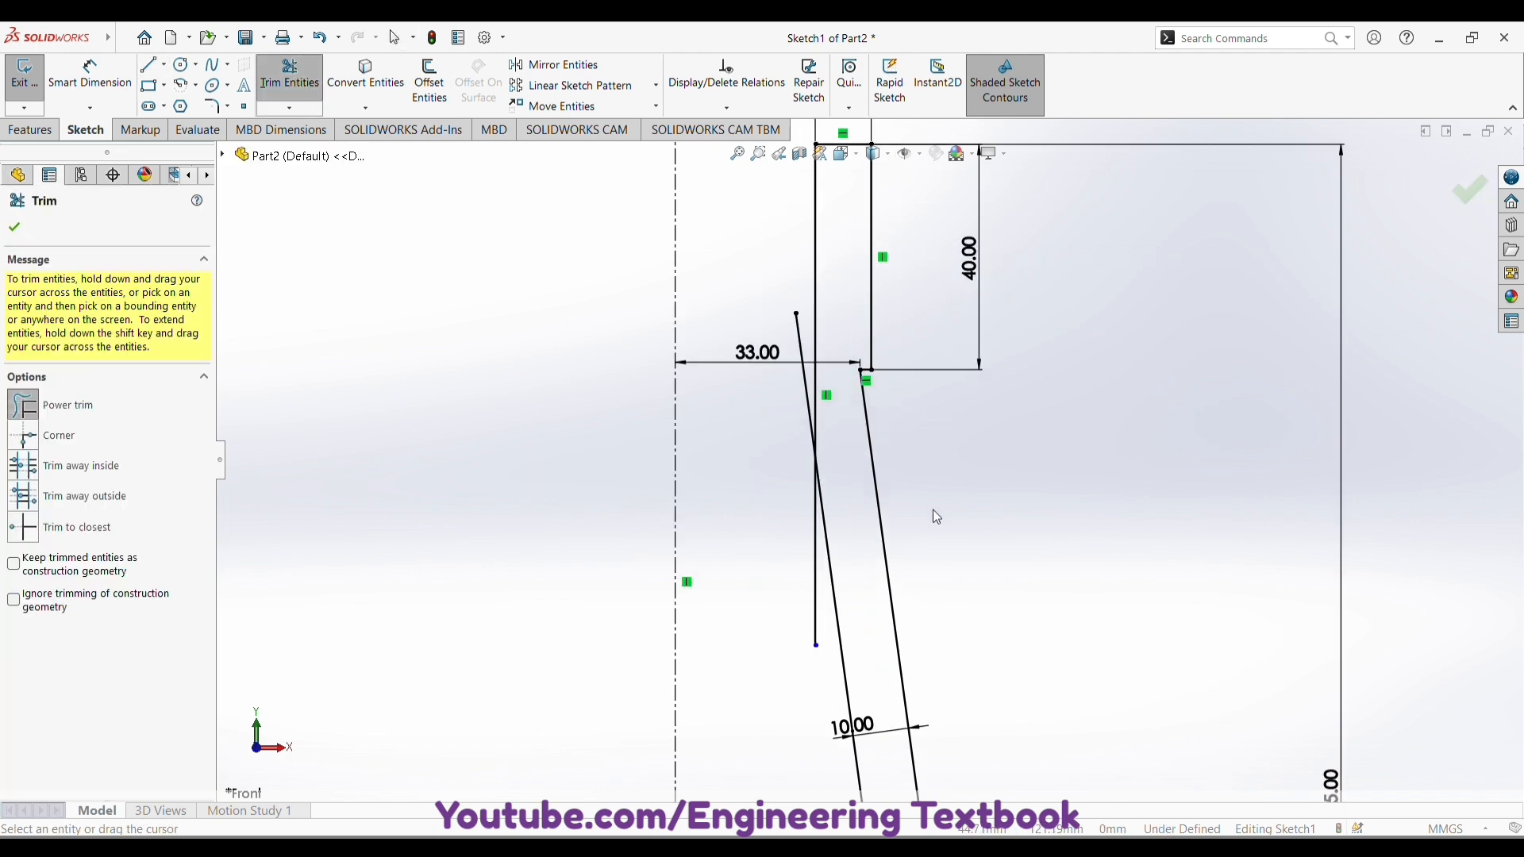
{"action": "left_click_drag", "start_coordinate": [797, 616], "coordinate": [793, 541]}
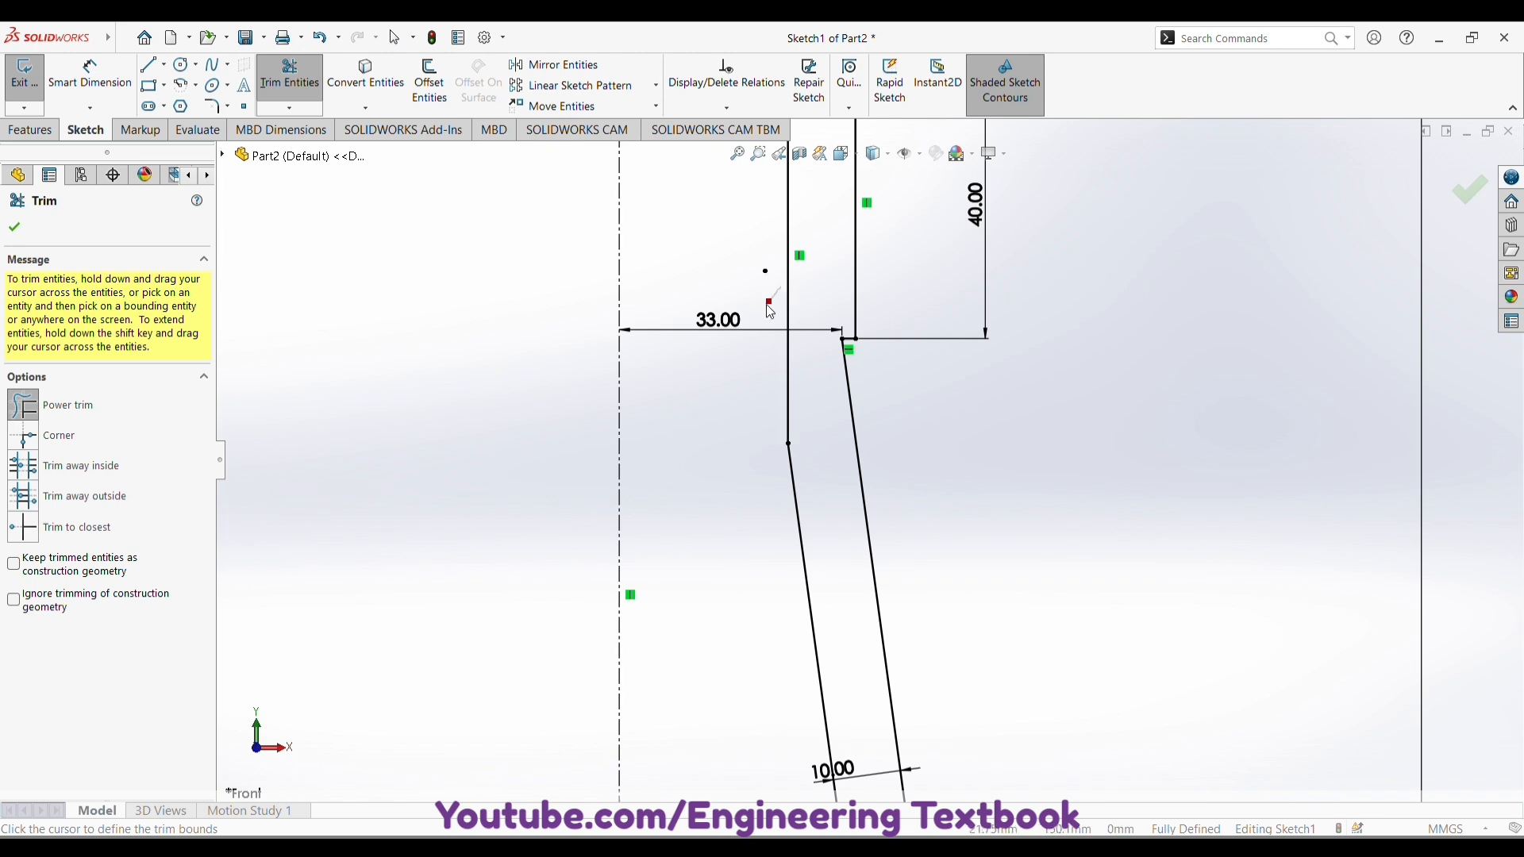
{"action": "left_click_drag", "start_coordinate": [767, 305], "coordinate": [767, 307]}
{"action": "key", "text": "Escape"}
{"action": "scroll", "coordinate": [926, 524], "scroll_direction": "up", "scroll_amount": 7}
{"action": "scroll", "coordinate": [913, 646], "scroll_direction": "down", "scroll_amount": 2}
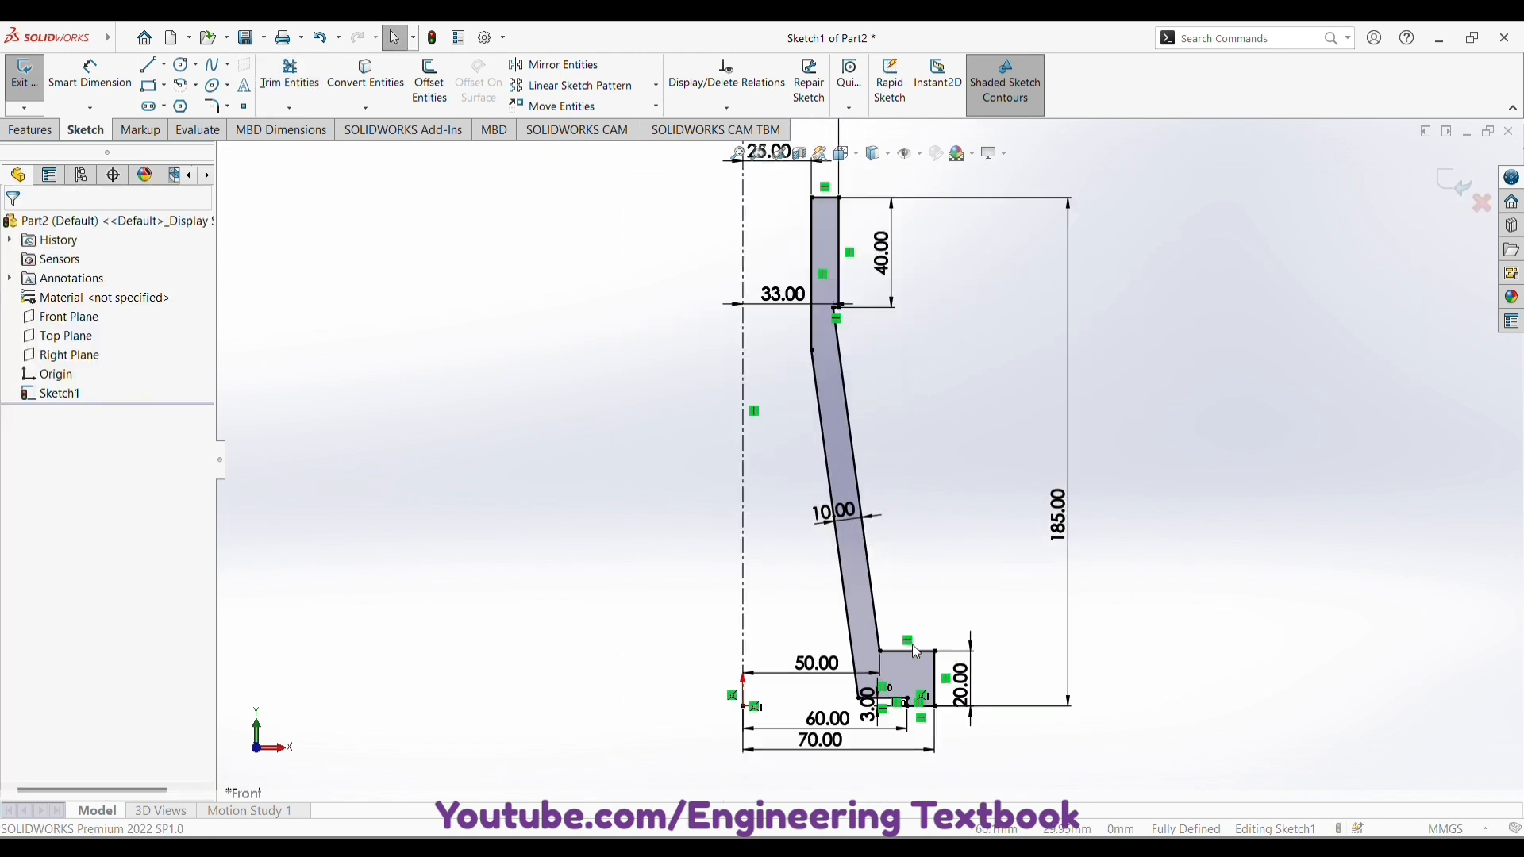
{"action": "scroll", "coordinate": [905, 548], "scroll_direction": "down", "scroll_amount": 1}
{"action": "scroll", "coordinate": [905, 549], "scroll_direction": "up", "scroll_amount": 1}
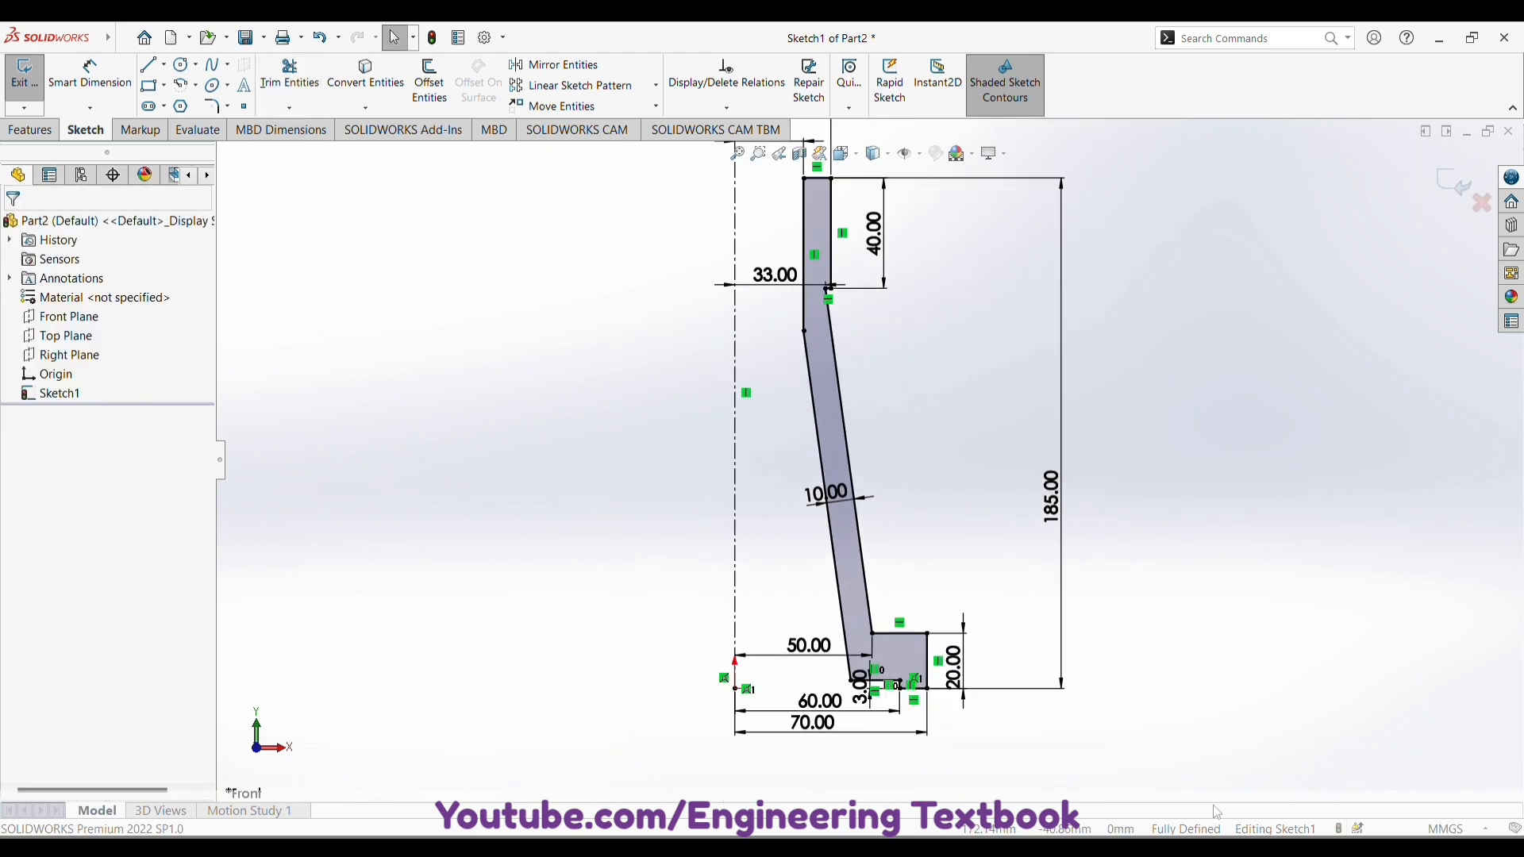
- Finish the profile sketch and revolve it 360° about the vertical centerline into a solid body
{"action": "scroll", "coordinate": [986, 656], "scroll_direction": "up", "scroll_amount": 1}
{"action": "scroll", "coordinate": [953, 517], "scroll_direction": "up", "scroll_amount": 2}
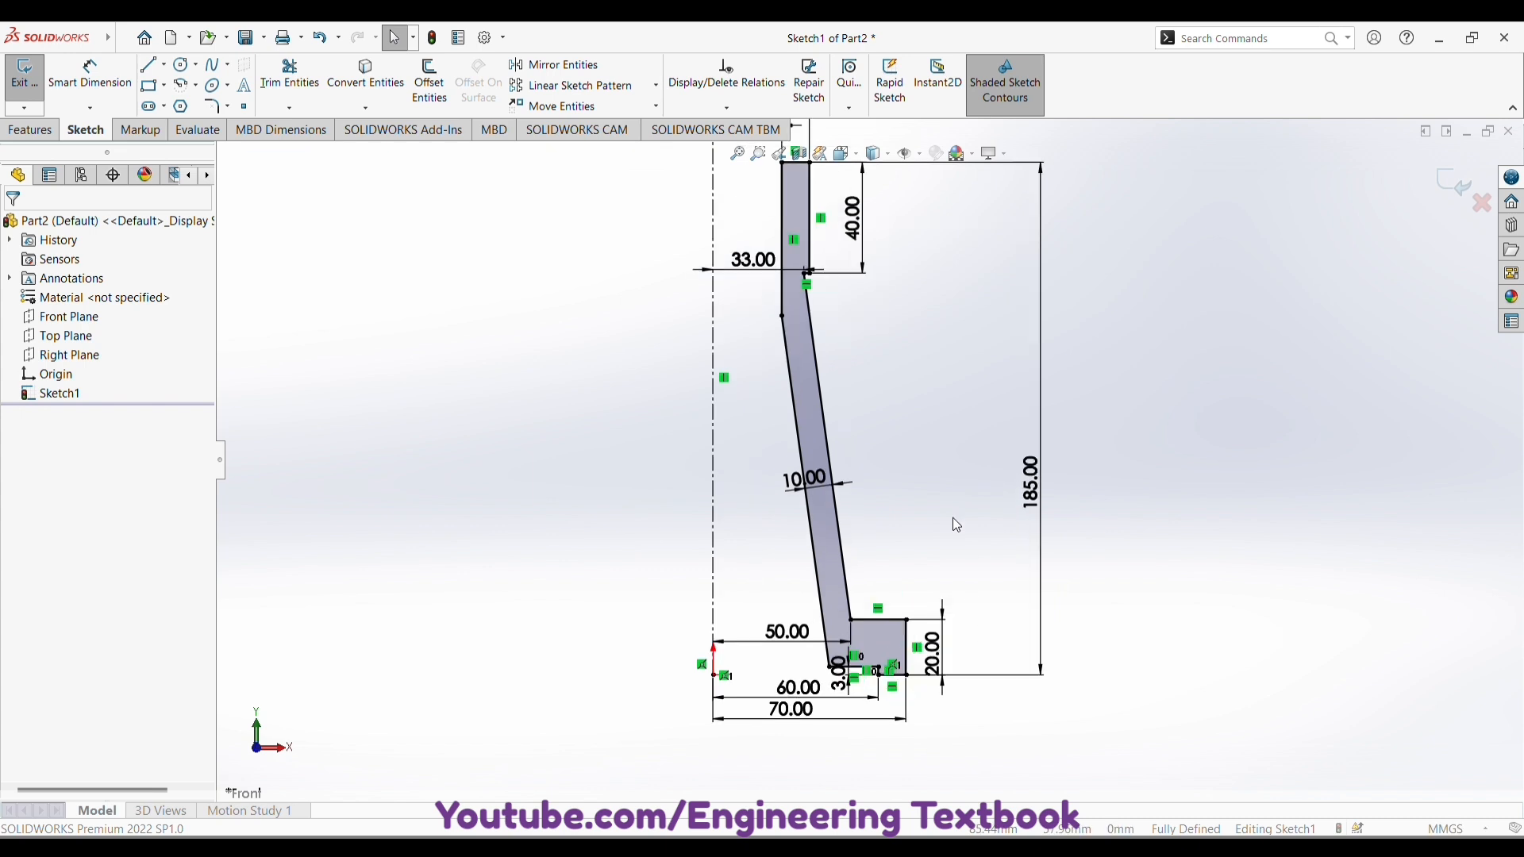
{"action": "scroll", "coordinate": [906, 351], "scroll_direction": "up", "scroll_amount": 1}
{"action": "scroll", "coordinate": [854, 309], "scroll_direction": "down", "scroll_amount": 1}
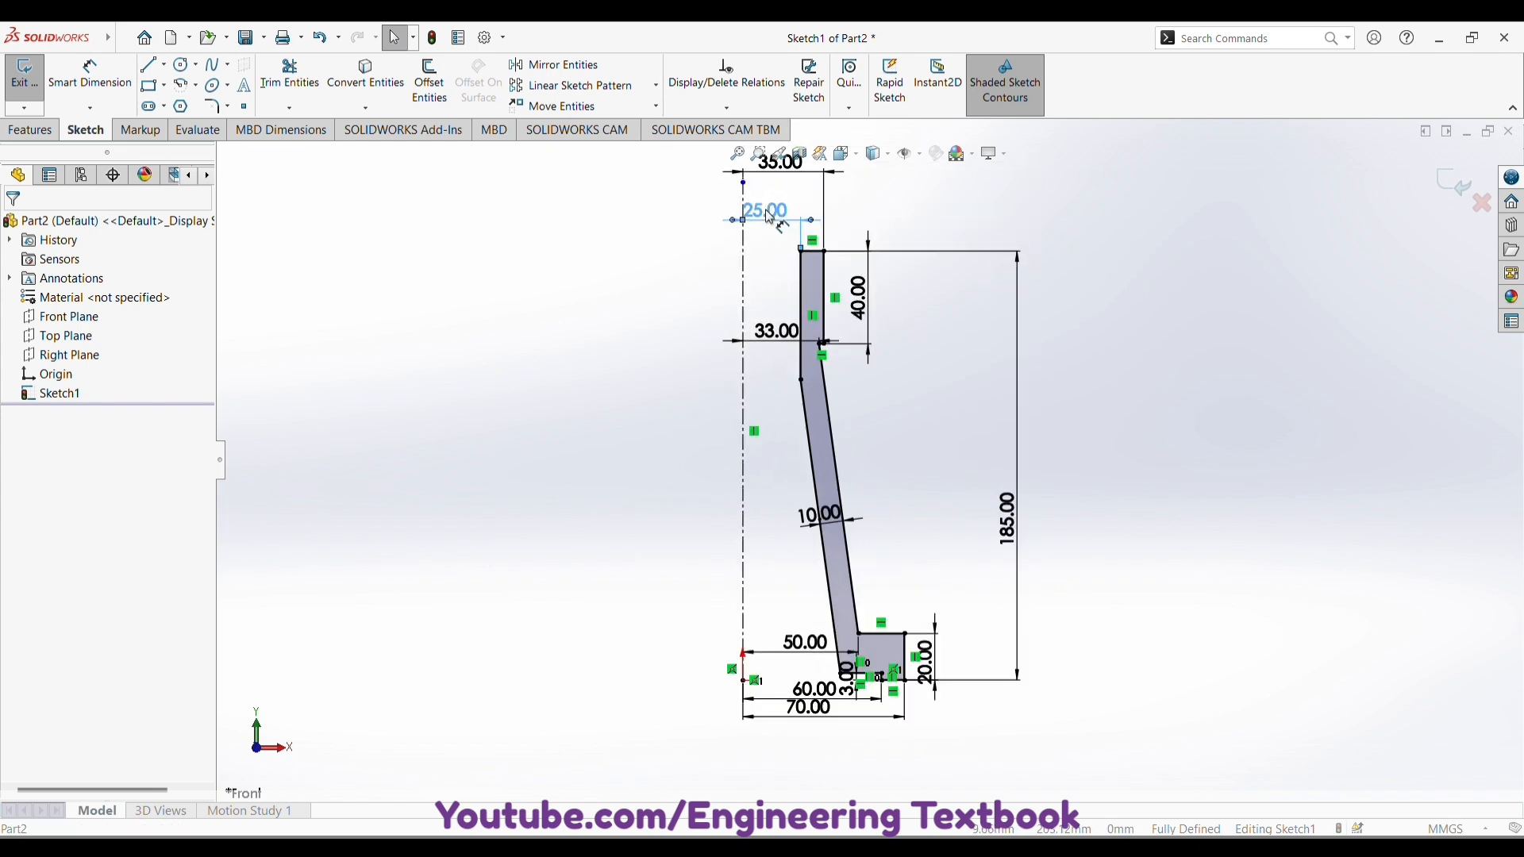
{"action": "left_click", "coordinate": [23, 75]}
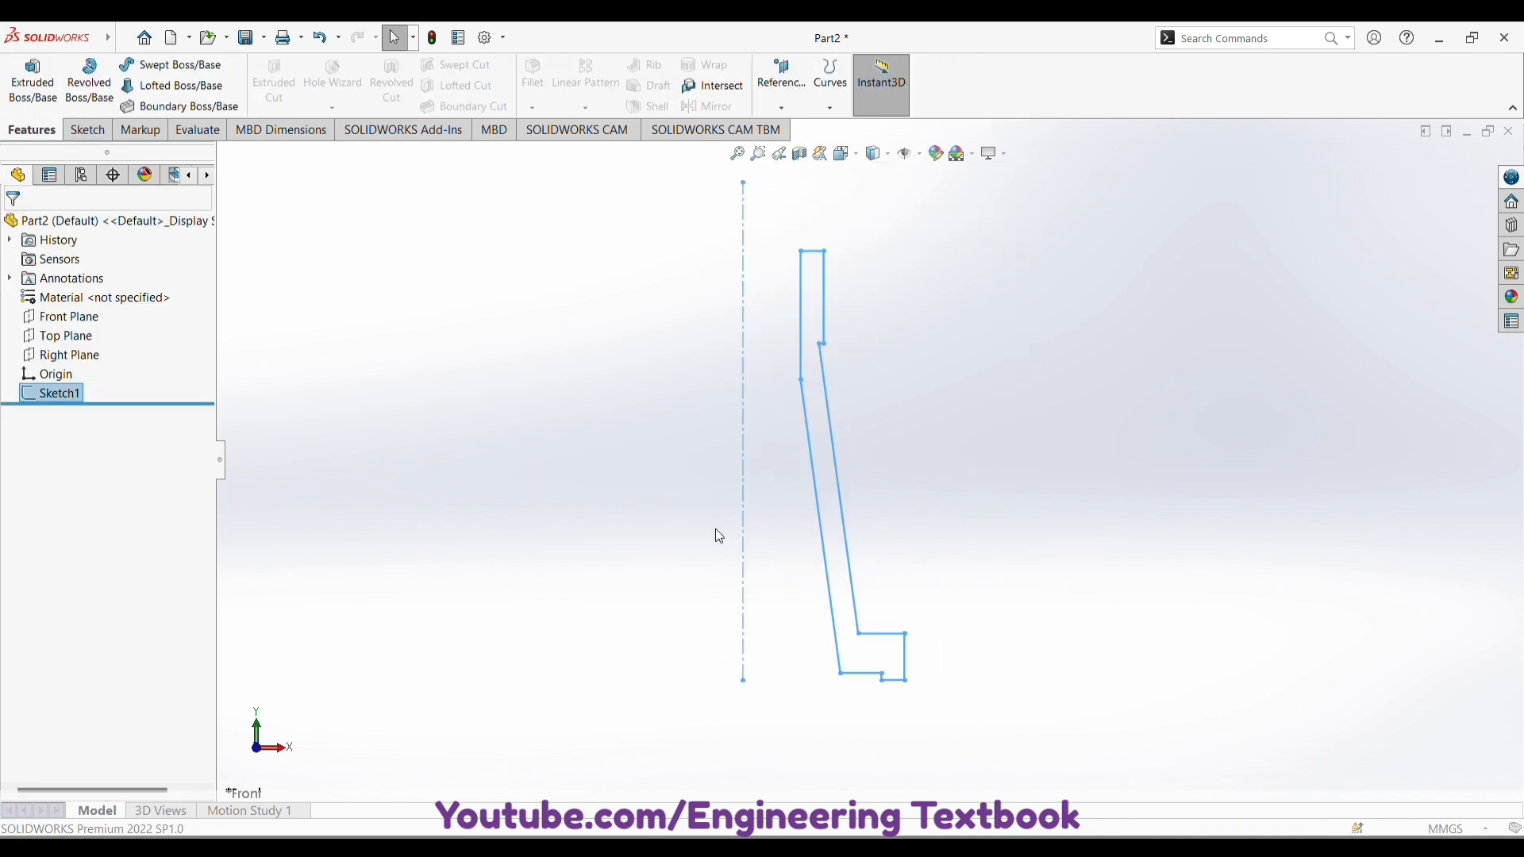
{"action": "left_click", "coordinate": [89, 83]}
{"action": "left_click", "coordinate": [93, 289]}
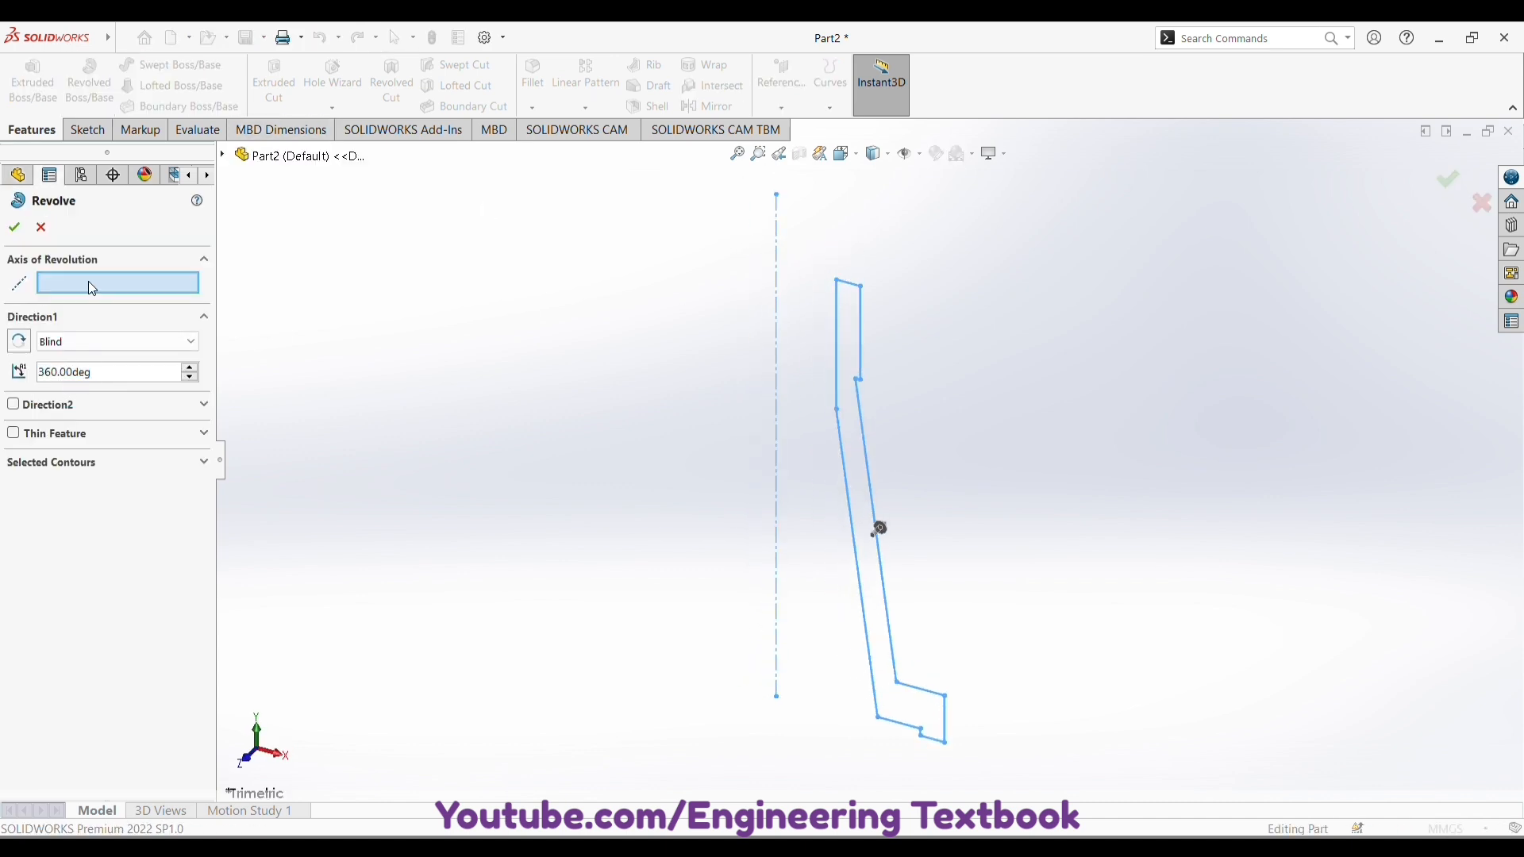
{"action": "left_click", "coordinate": [778, 386]}
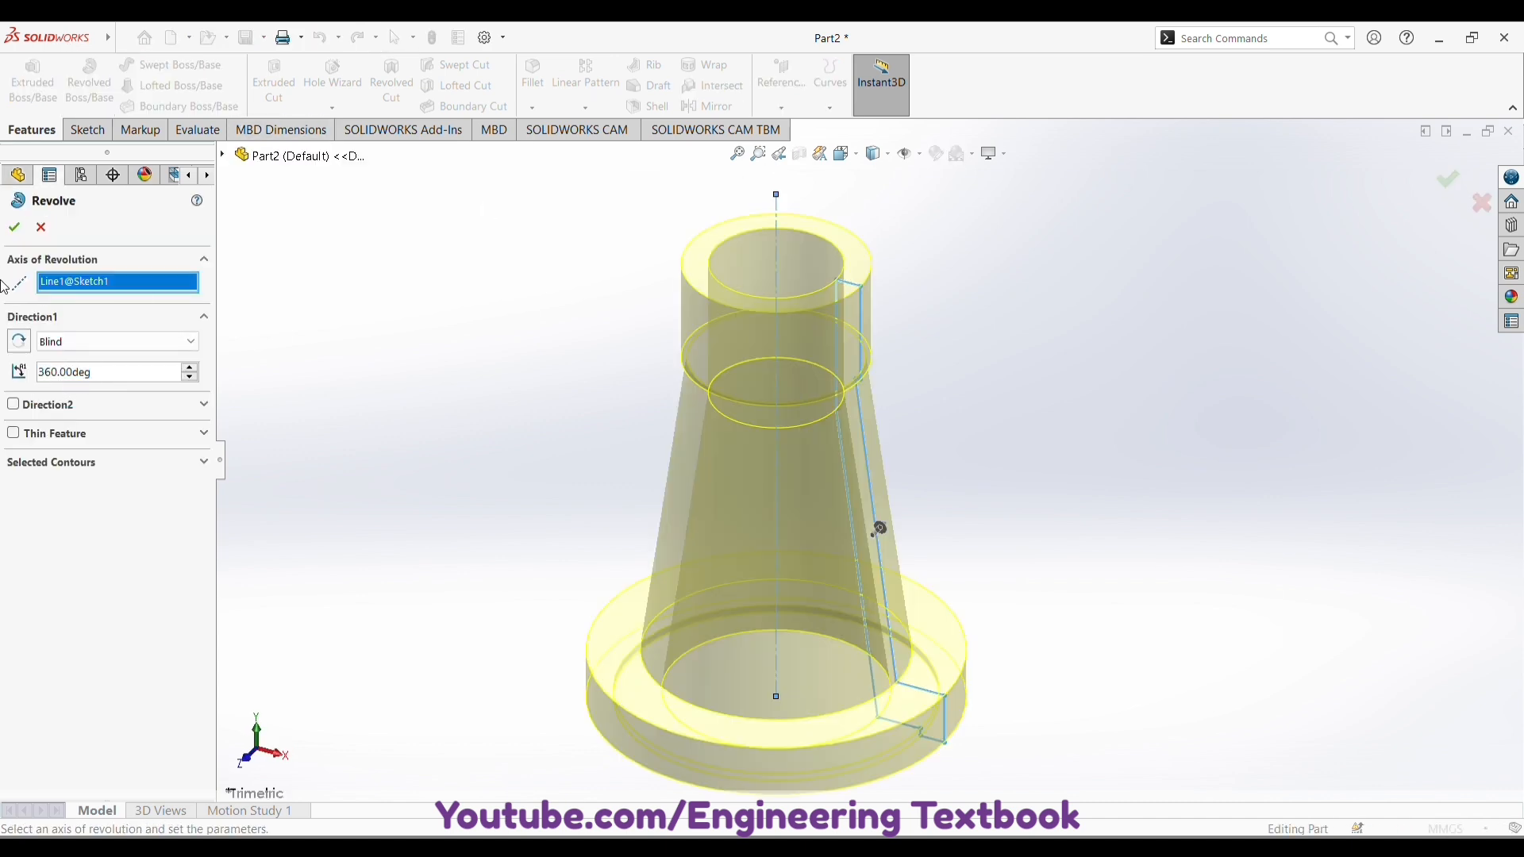
{"action": "left_click", "coordinate": [15, 227]}
- Section the revolved part along the Front Plane with 0 mm offset and view the cut from the front
{"action": "scroll", "coordinate": [931, 474], "scroll_direction": "up", "scroll_amount": 3}
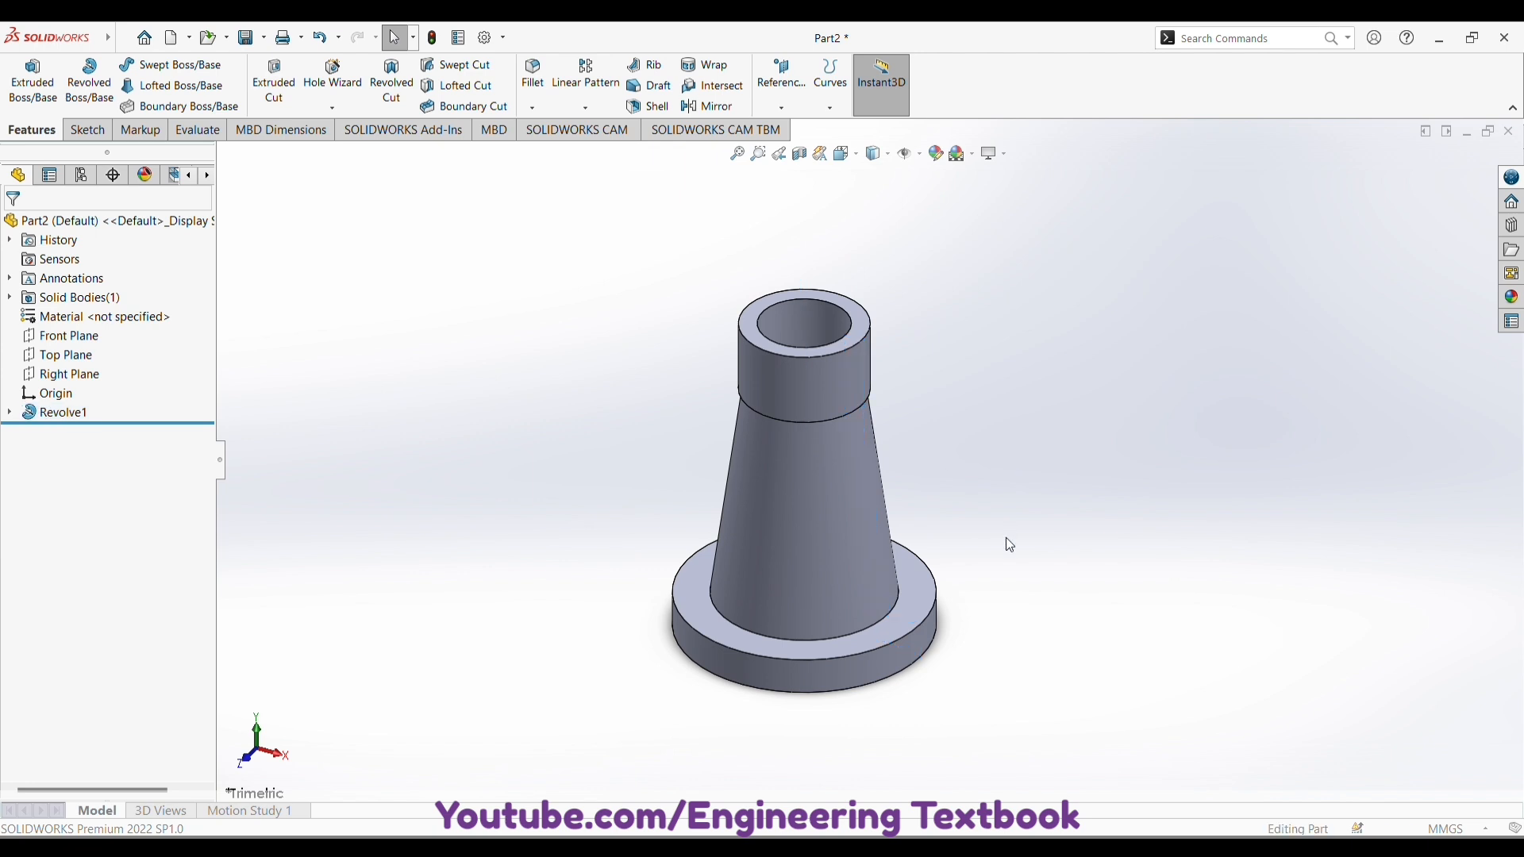
{"action": "middle_click_drag", "start_coordinate": [1006, 536], "coordinate": [862, 492]}
{"action": "key", "text": "ctrl+7"}
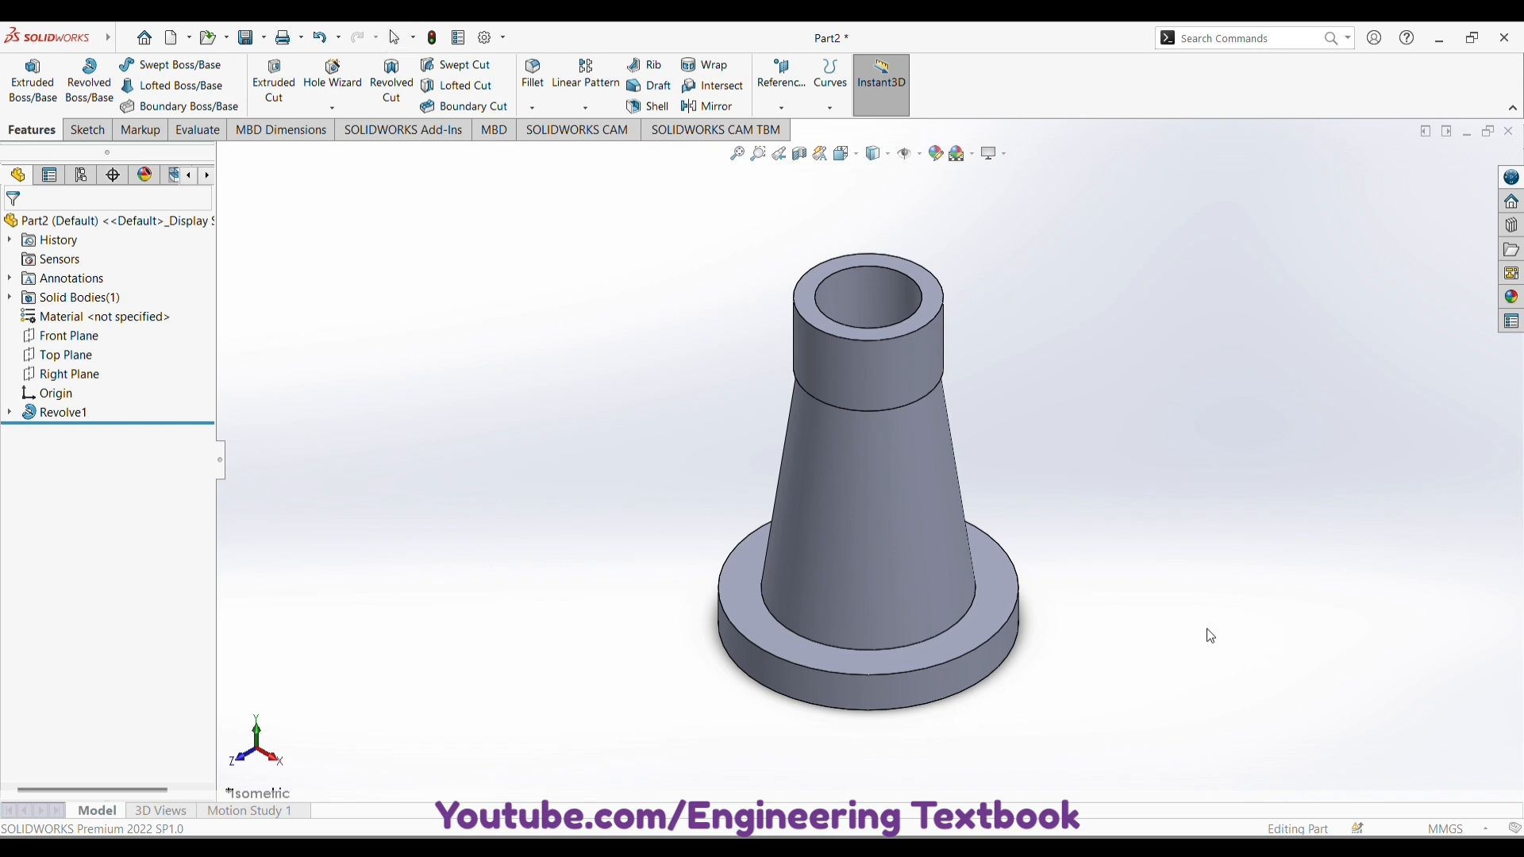
{"action": "middle_click_drag", "start_coordinate": [1207, 632], "coordinate": [1256, 660]}
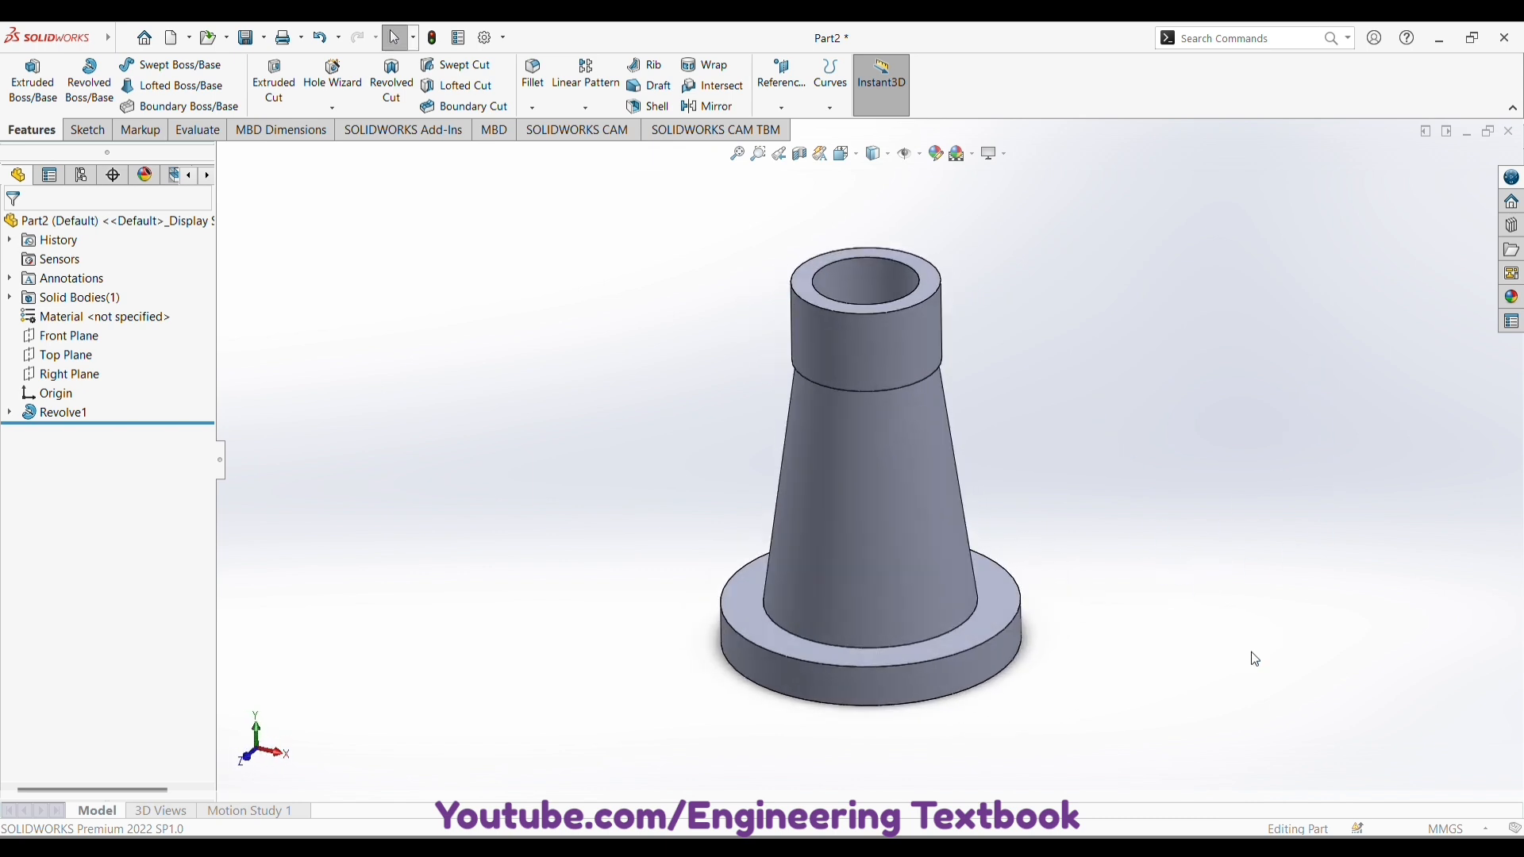
{"action": "left_click", "coordinate": [885, 155]}
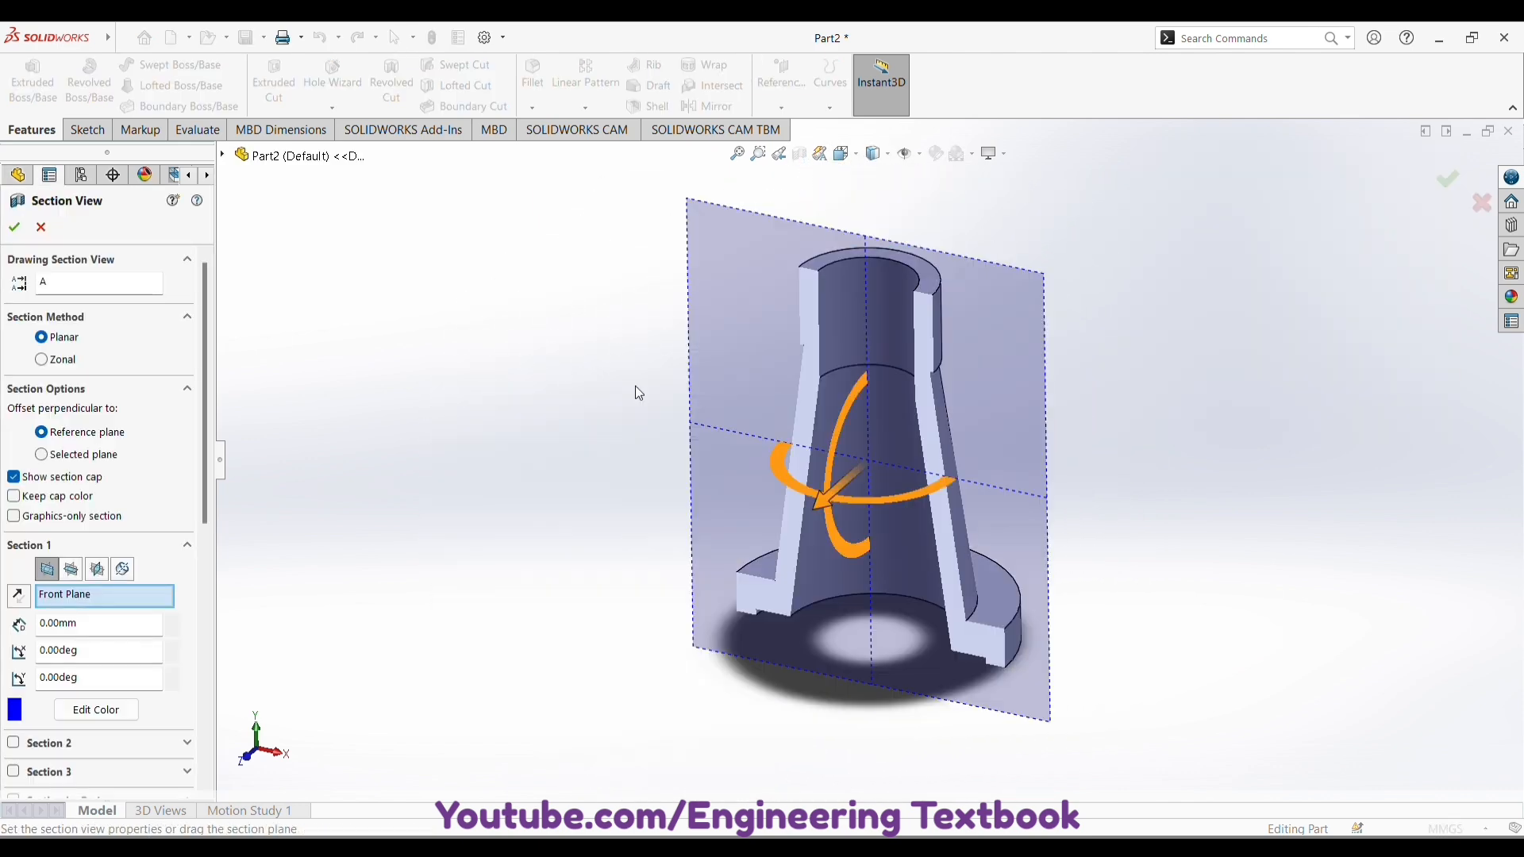
{"action": "left_click", "coordinate": [15, 227]}
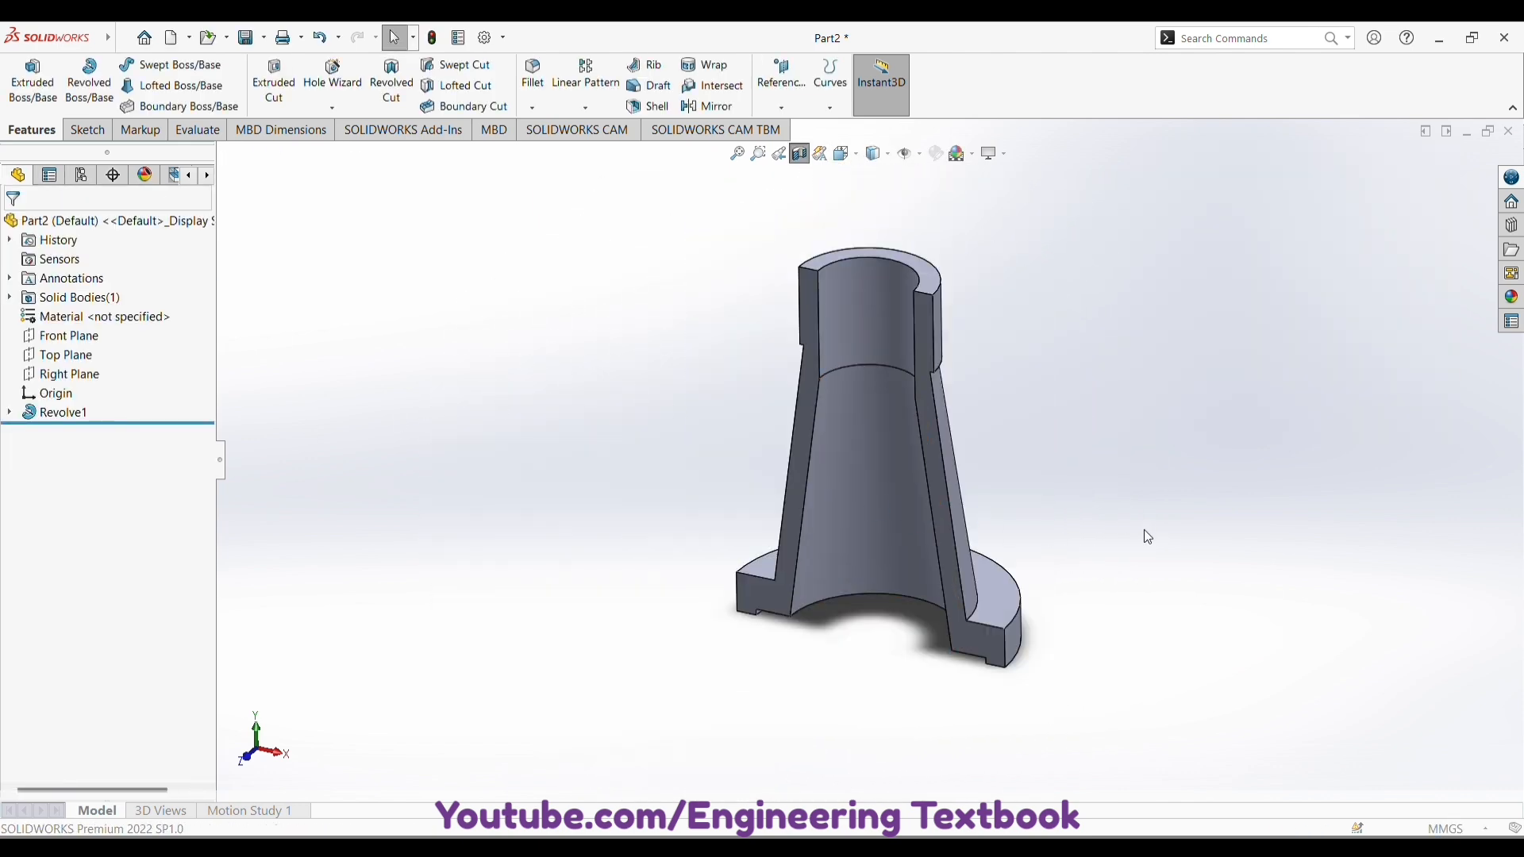
{"action": "key", "text": "ctrl+1"}
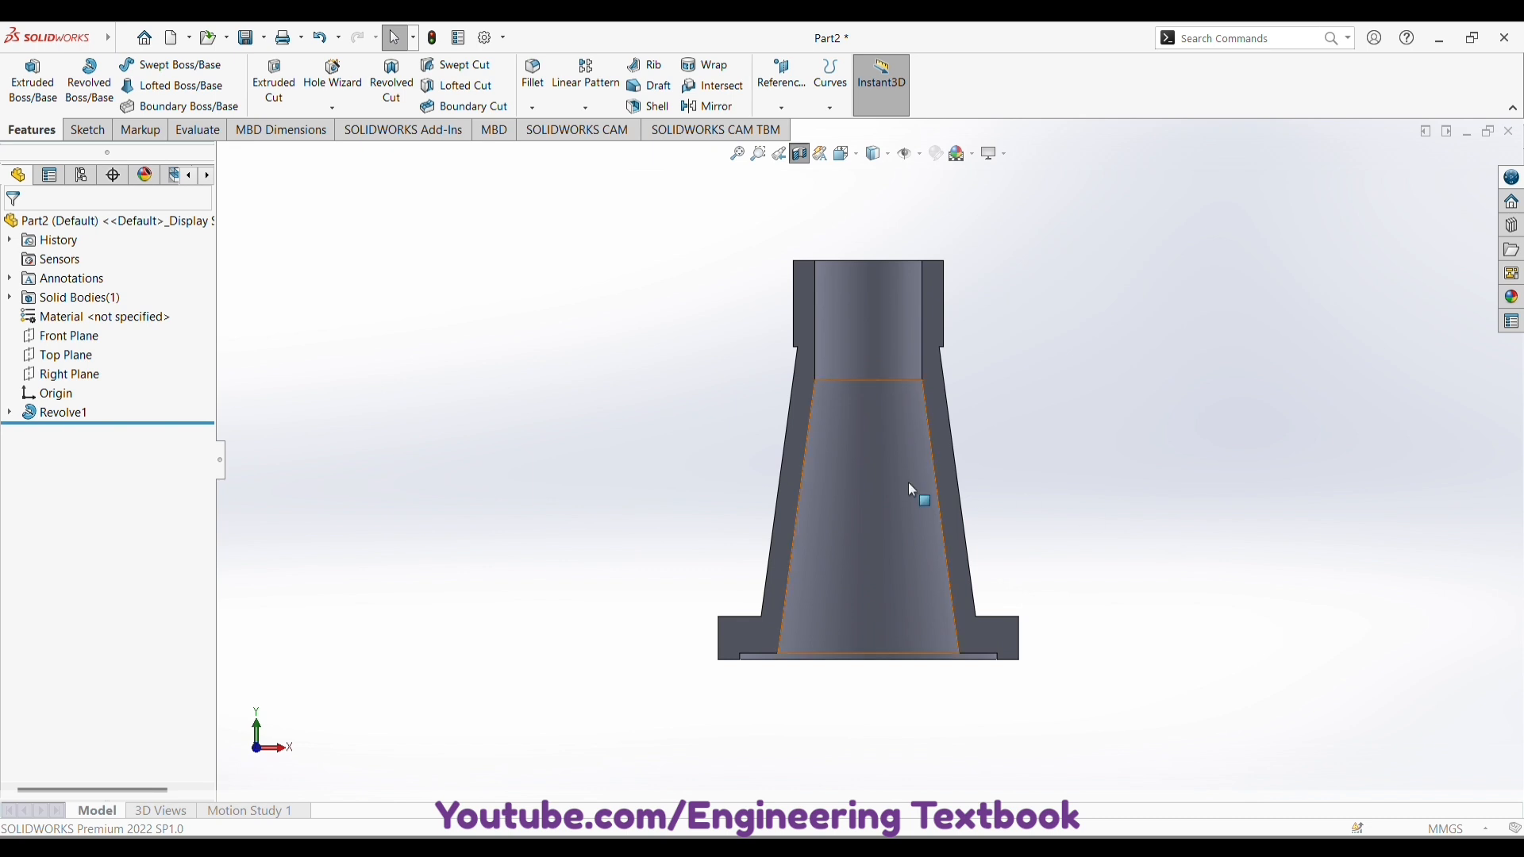
{"action": "scroll", "coordinate": [909, 484], "scroll_direction": "down", "scroll_amount": 2}
- Show the part with hidden lines visible and turn off the section view
{"action": "left_click", "coordinate": [878, 153]}
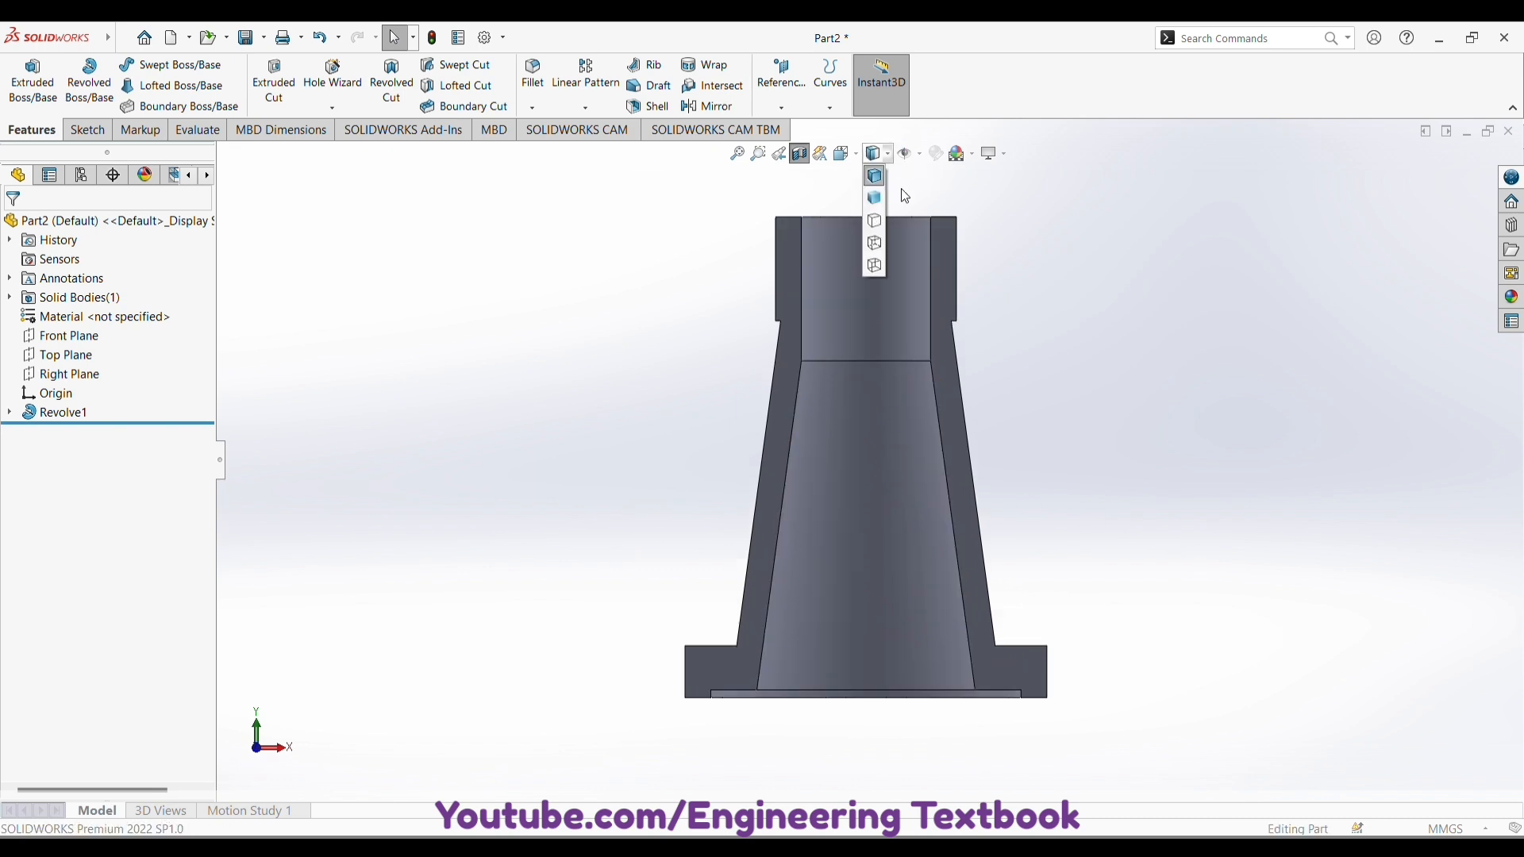
{"action": "left_click", "coordinate": [876, 244]}
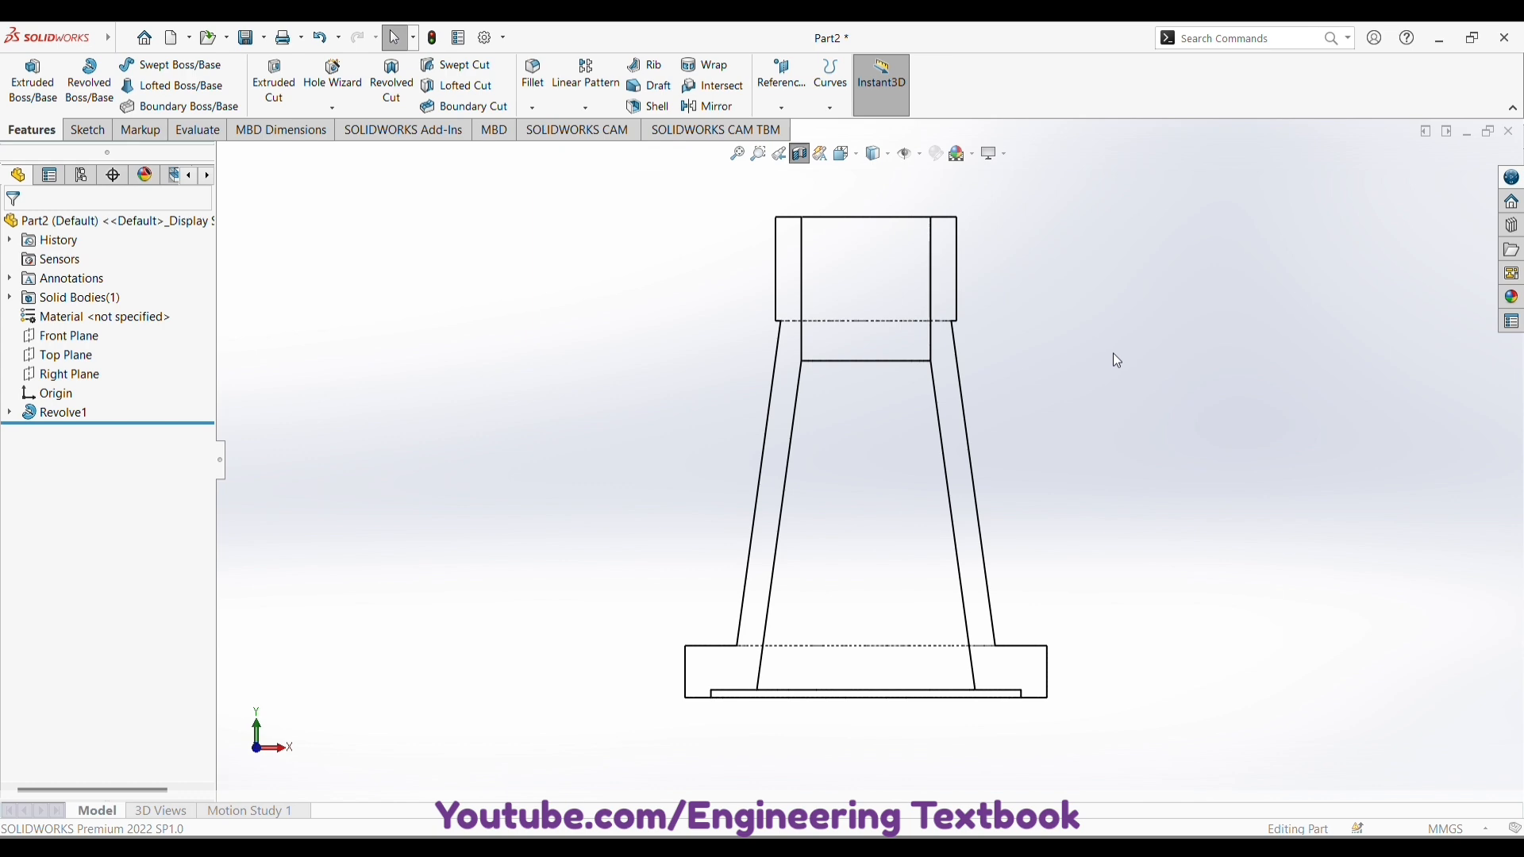
{"action": "left_click", "coordinate": [801, 153]}
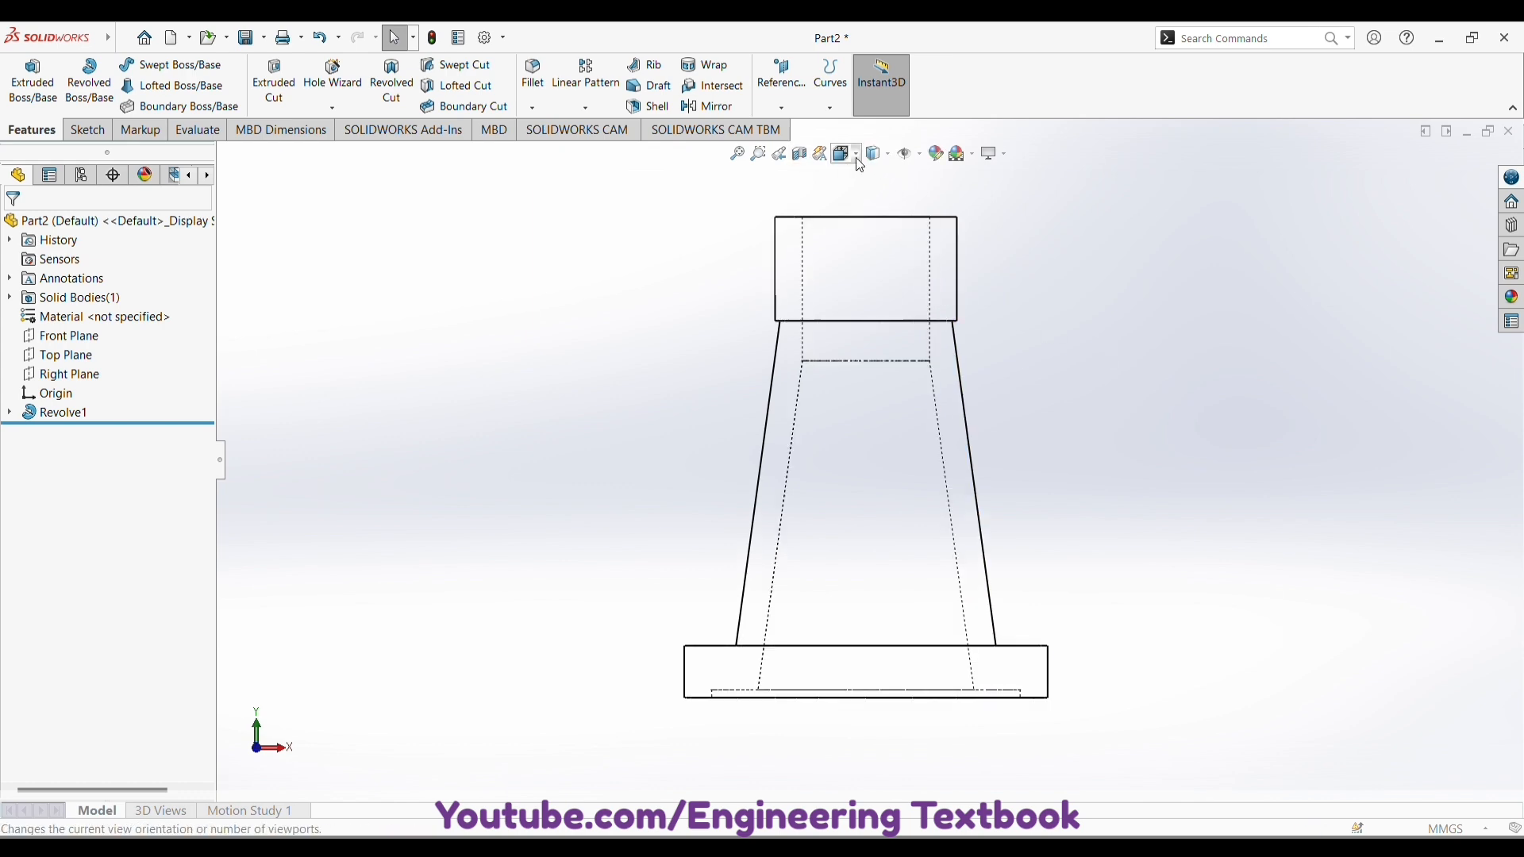
- Restore the shaded-with-edges display and show the finished part in isometric orientation
{"action": "left_click", "coordinate": [857, 155]}
{"action": "left_click", "coordinate": [878, 154]}
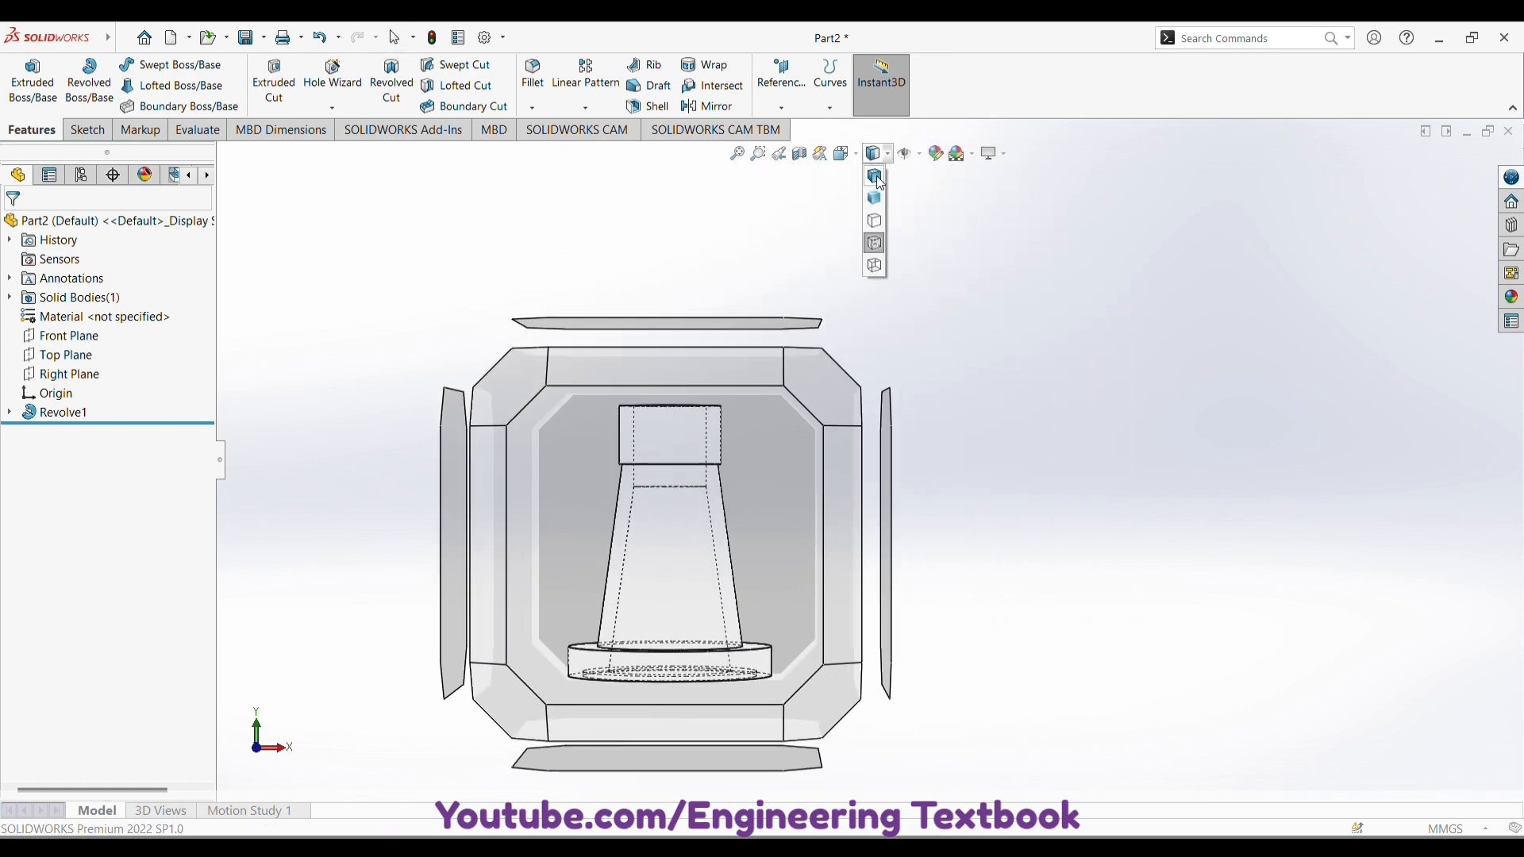
{"action": "left_click", "coordinate": [876, 176]}
{"action": "mouse_move", "coordinate": [1031, 360]}
{"action": "middle_mouse_down"}
{"action": "mouse_move", "coordinate": [1164, 479]}
{"action": "mouse_move", "coordinate": [1177, 415]}
{"action": "mouse_move", "coordinate": [1133, 546]}
{"action": "mouse_move", "coordinate": [1180, 551]}
{"action": "middle_mouse_up"}
{"action": "key", "text": "ctrl+7"}
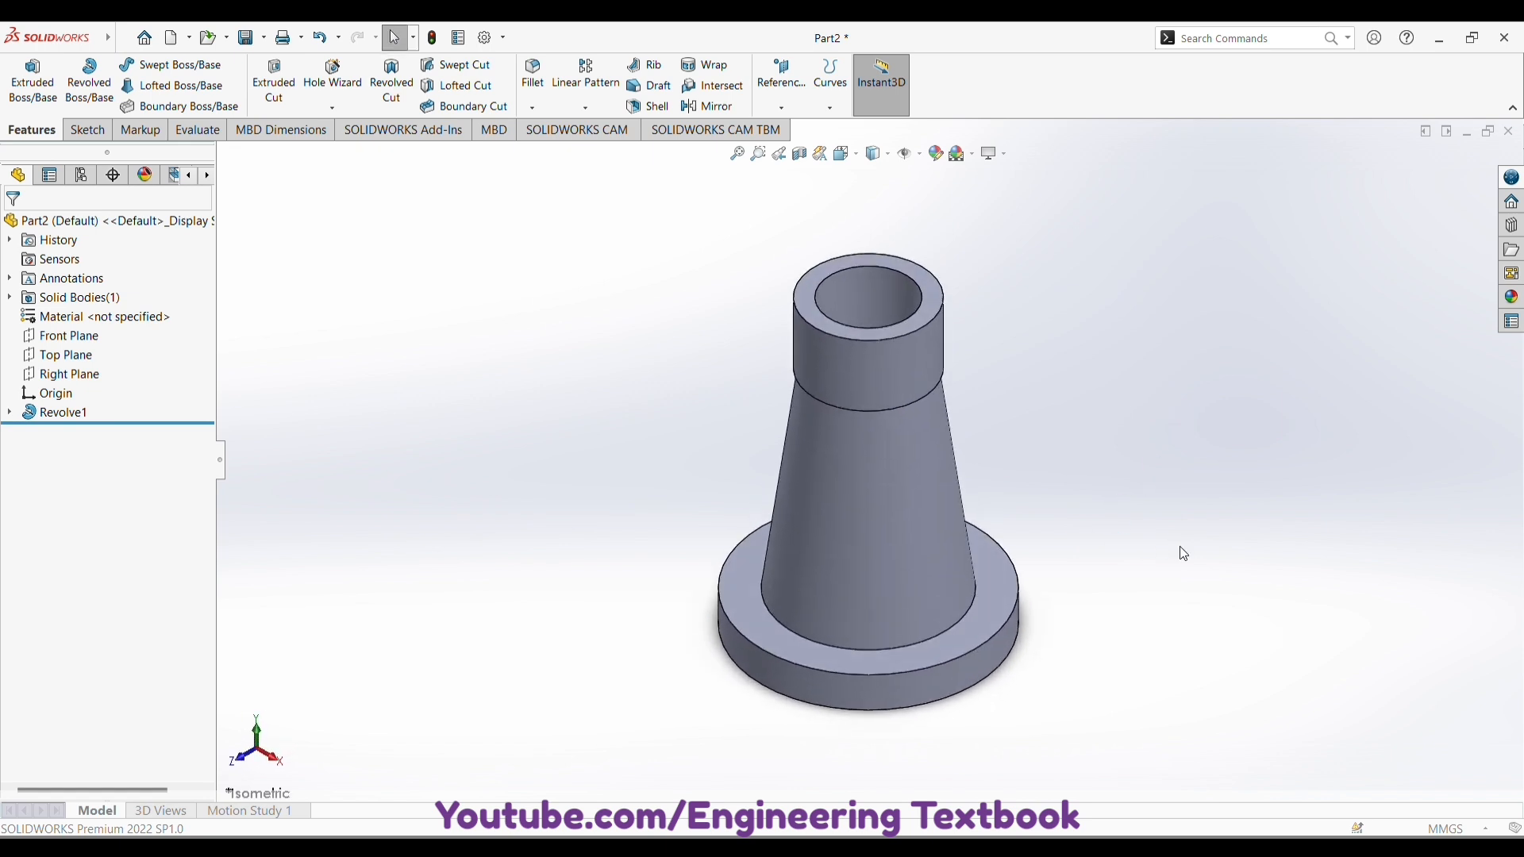